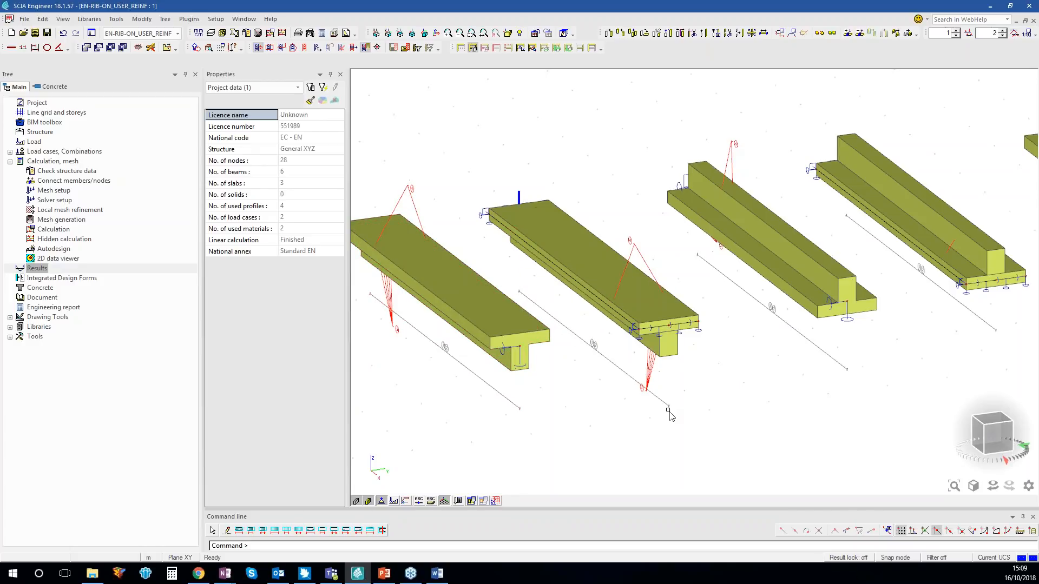
Step: Look over the six ribbed beams and turn off surface rendering to expose their reinforcement
middle_drag(671, 414, 531, 407)
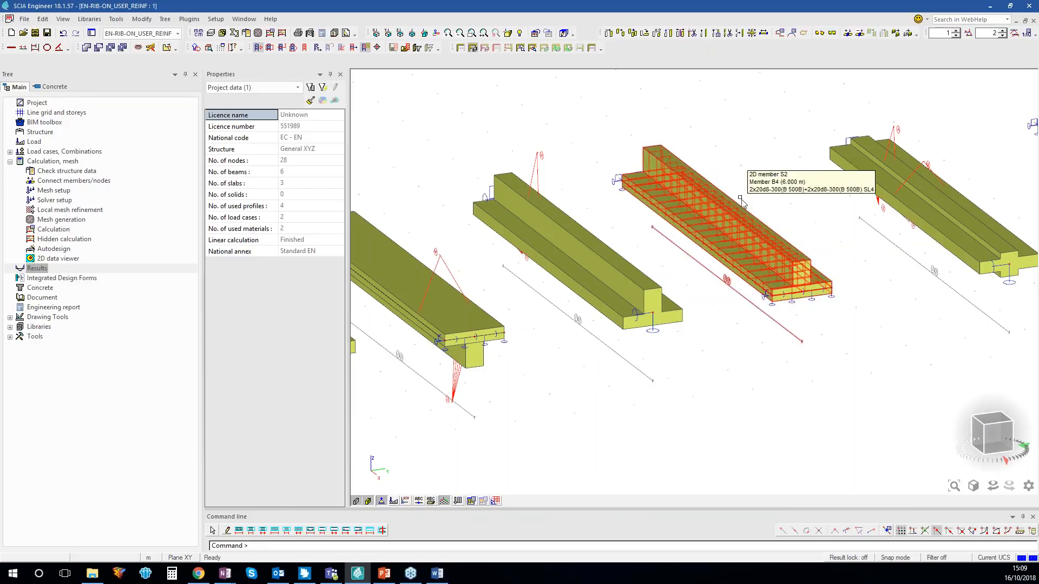
middle_drag(877, 304, 514, 310)
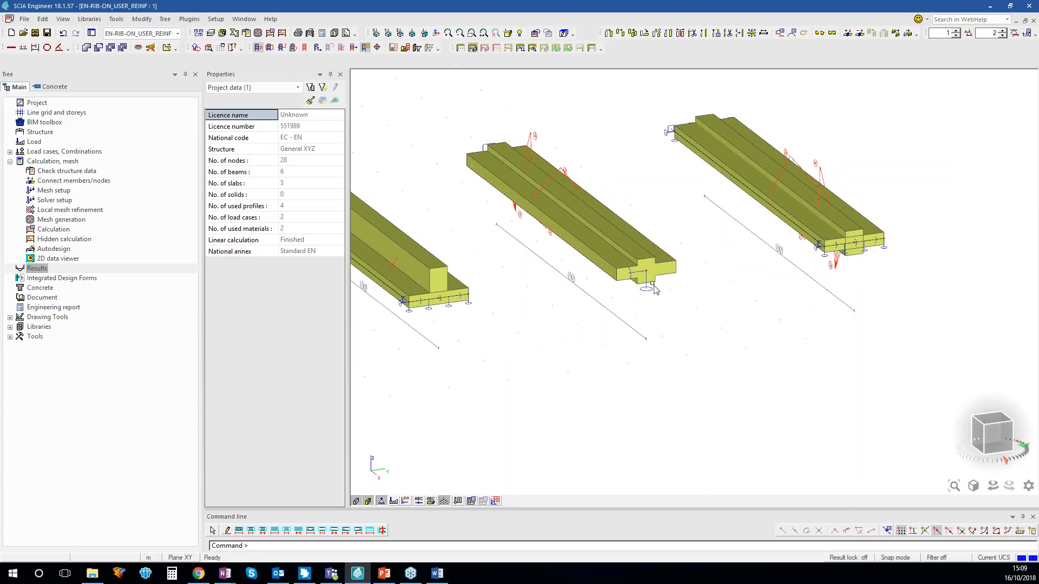
middle_drag(674, 283, 696, 288)
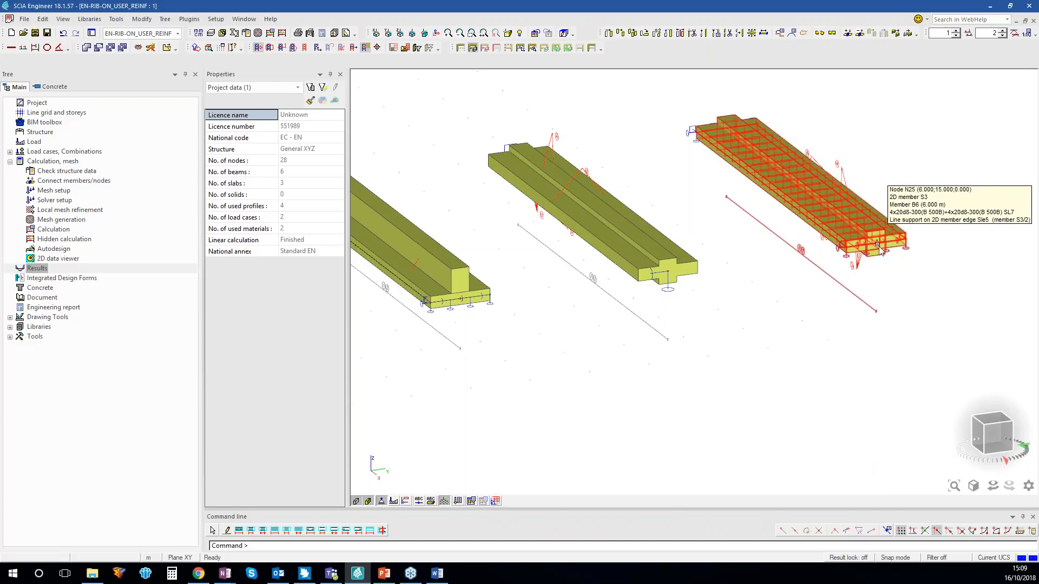
scroll(878, 248, down, 4)
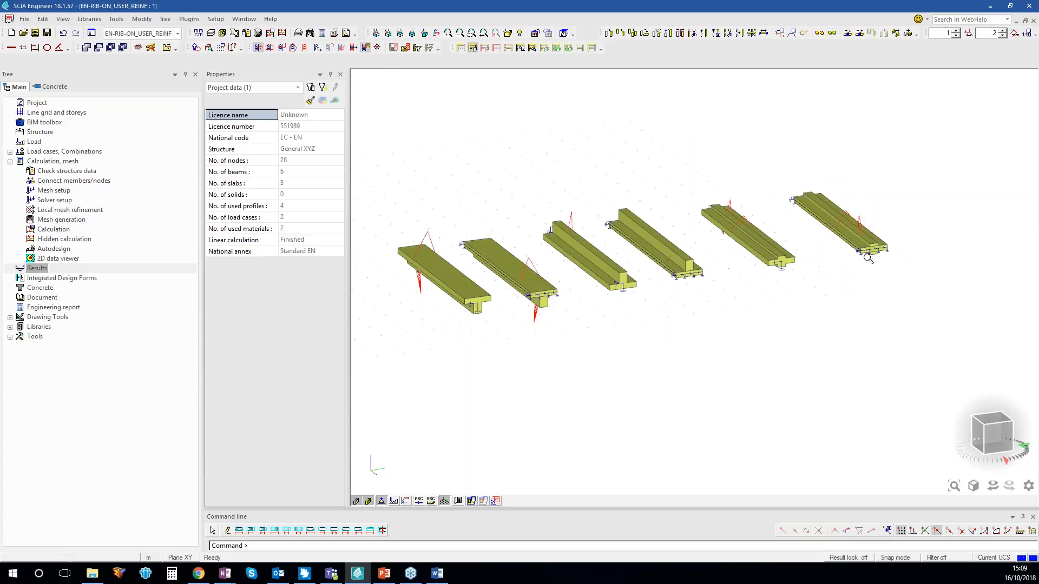
middle_drag(549, 402, 632, 385)
click(356, 502)
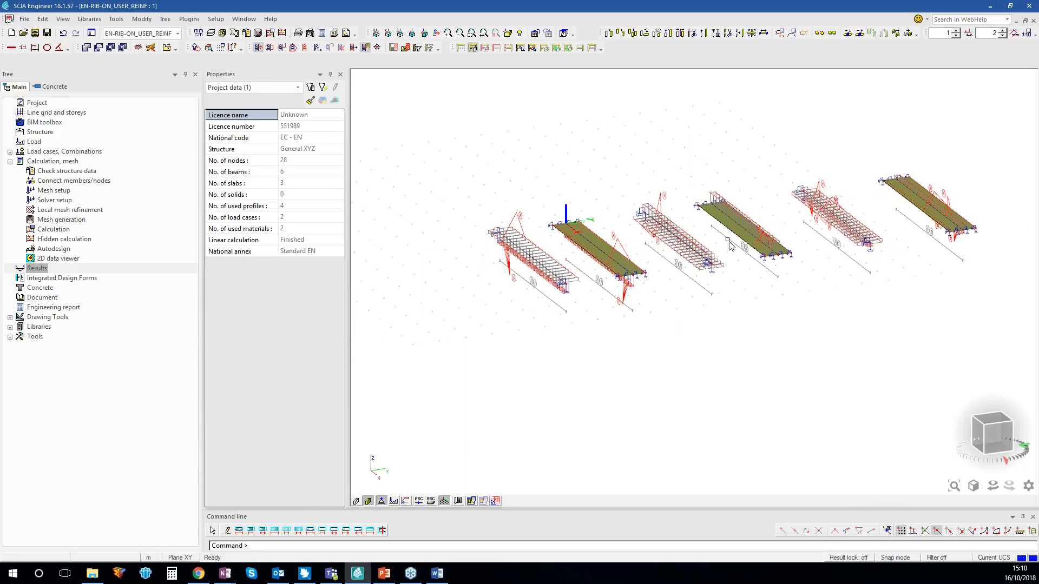
Step: Open the Code dependent deflection check for the concrete members
click(74, 287)
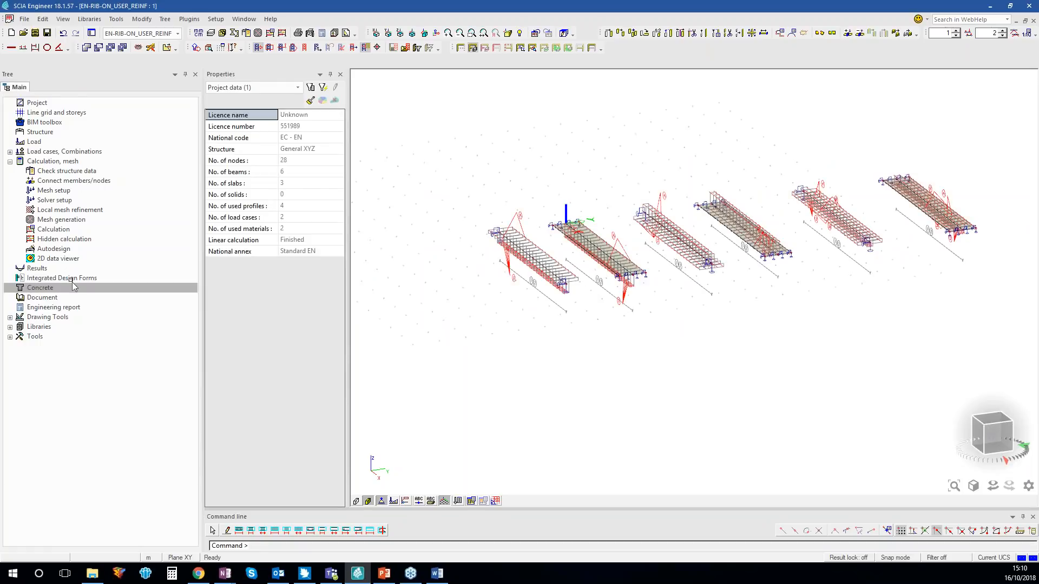
click(63, 201)
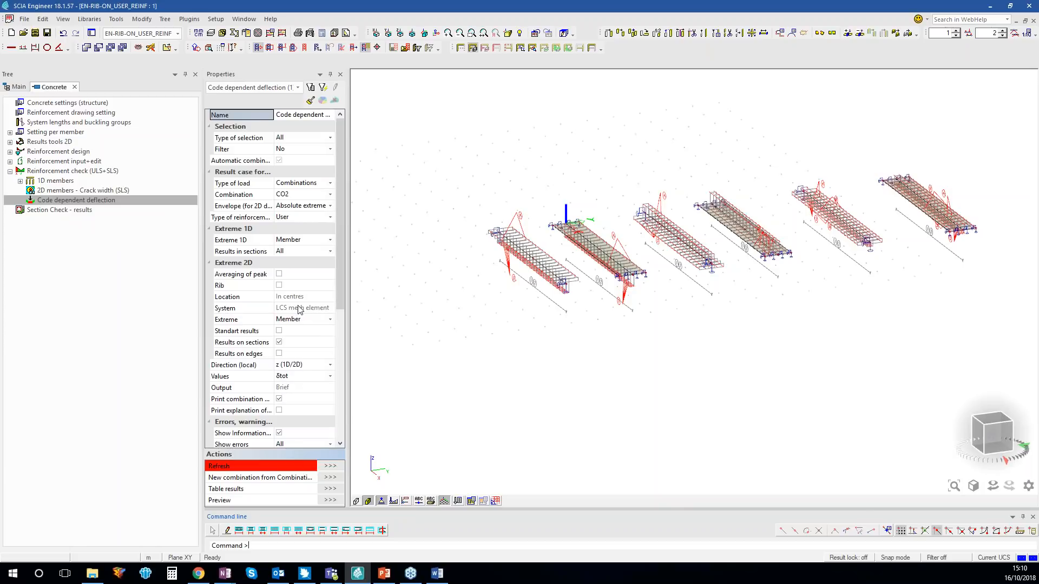
Step: Capture a screen region around the deflection settings, mark the Rib option with an arrow and copy the image
key(Print)
drag(385, 144, 96, 382)
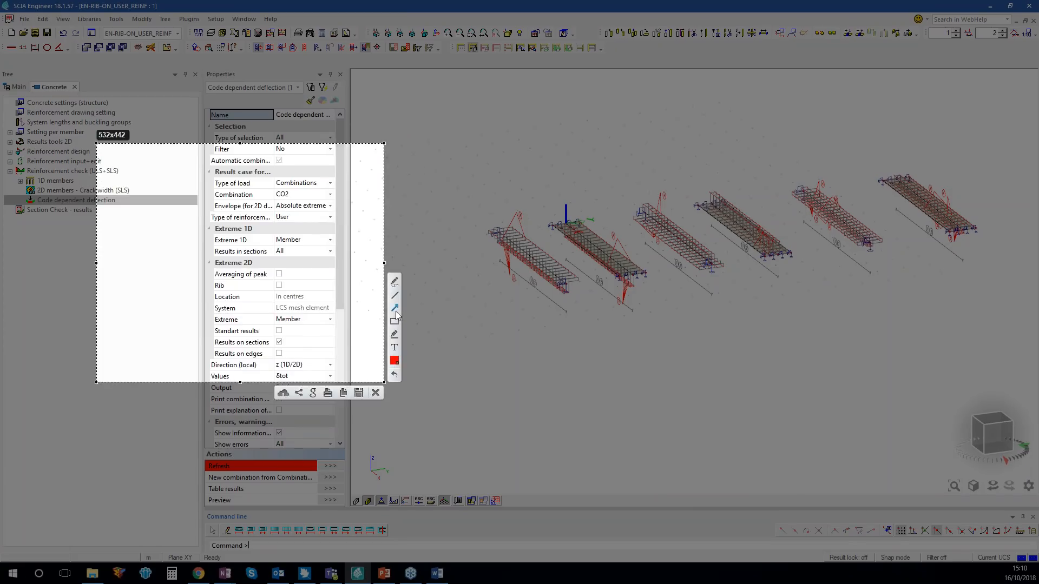
drag(324, 284, 289, 286)
key(ctrl+c)
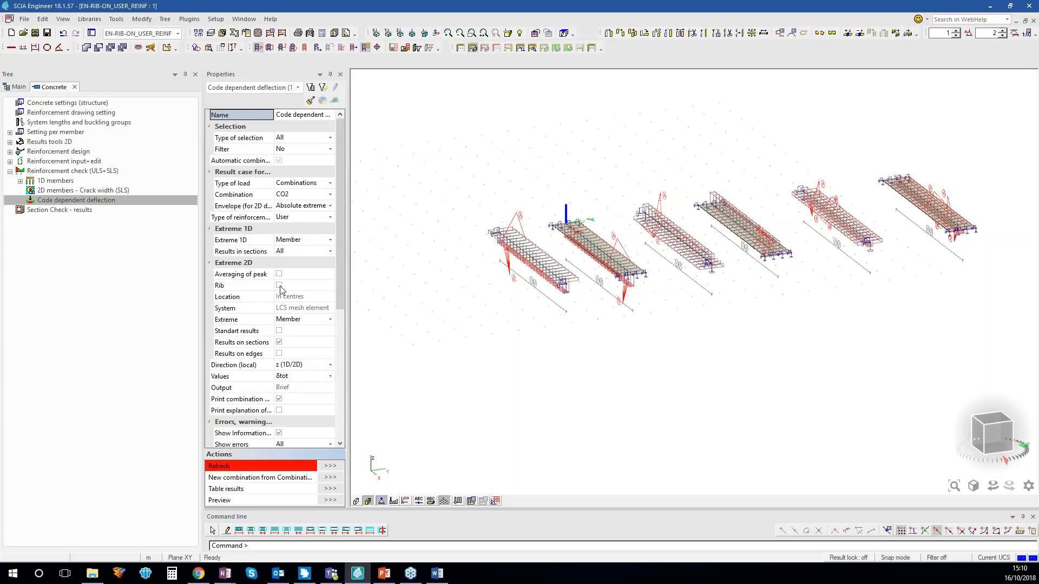
Step: Enable the Rib option, refresh the code dependent deflection and examine the results on all six beams
click(278, 285)
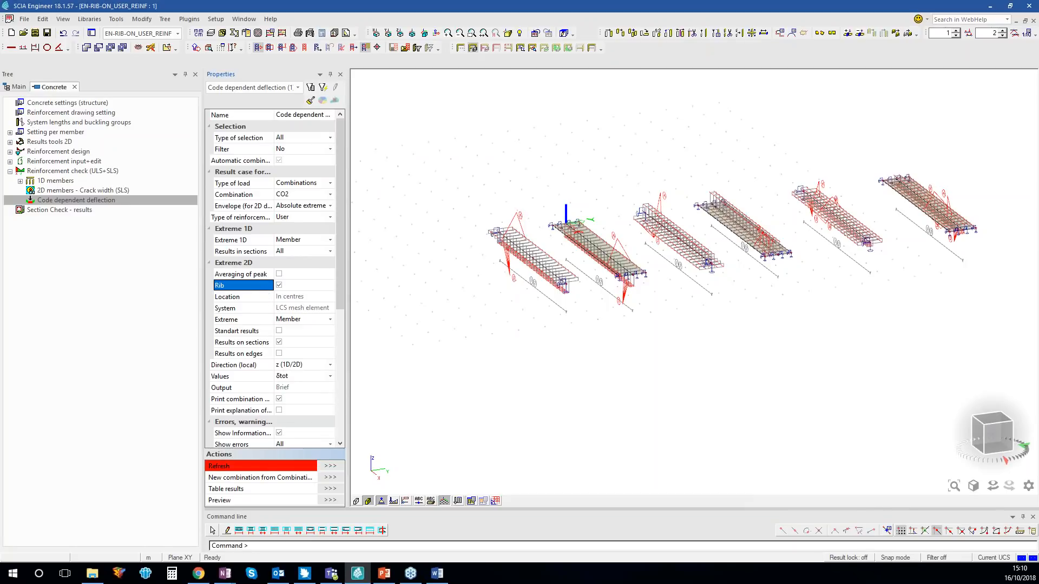
click(327, 469)
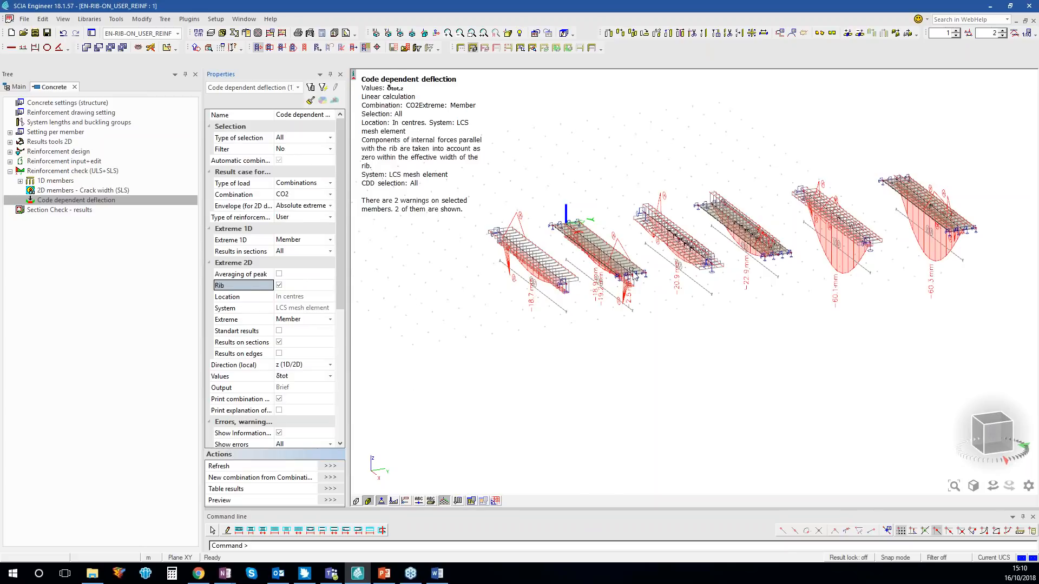
middle_drag(579, 324, 599, 355)
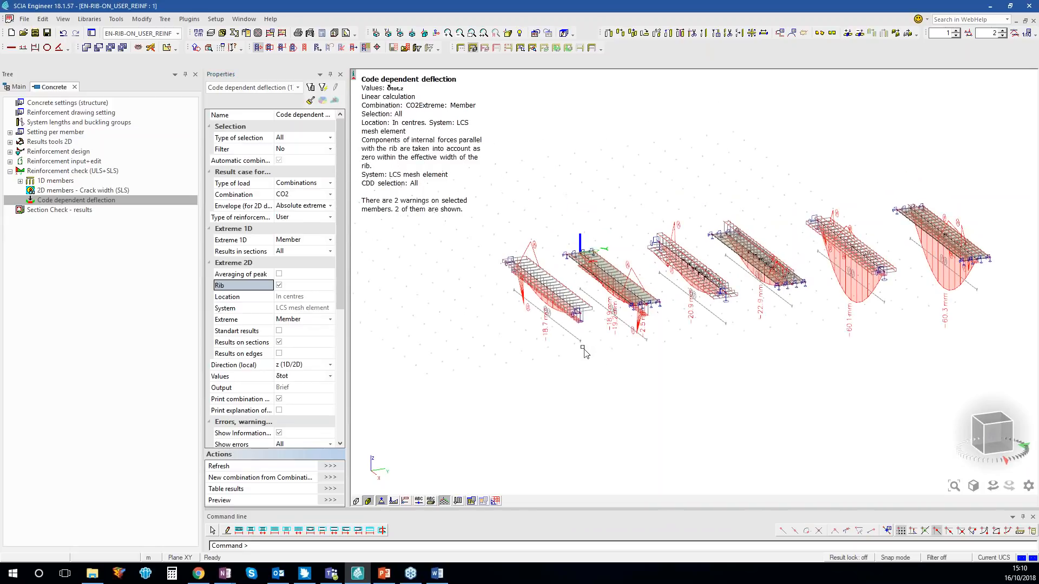
scroll(590, 355, up, 3)
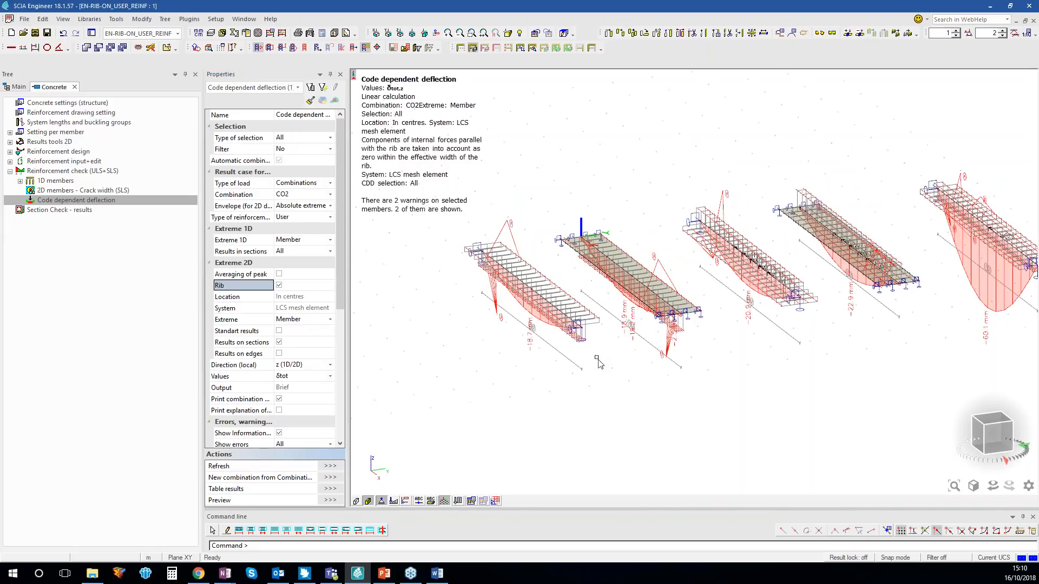
middle_drag(598, 374, 590, 399)
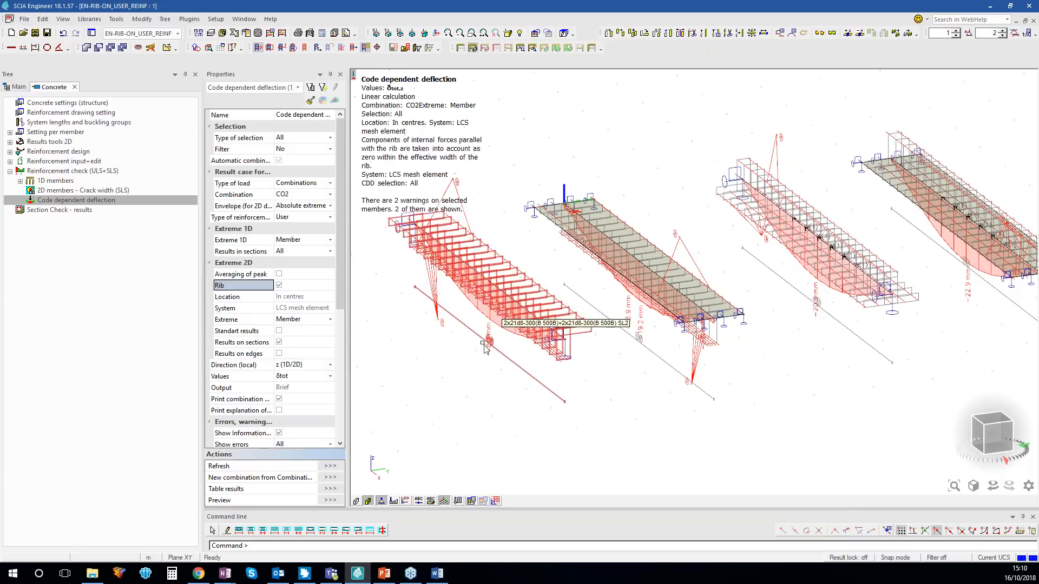
middle_drag(913, 352, 693, 364)
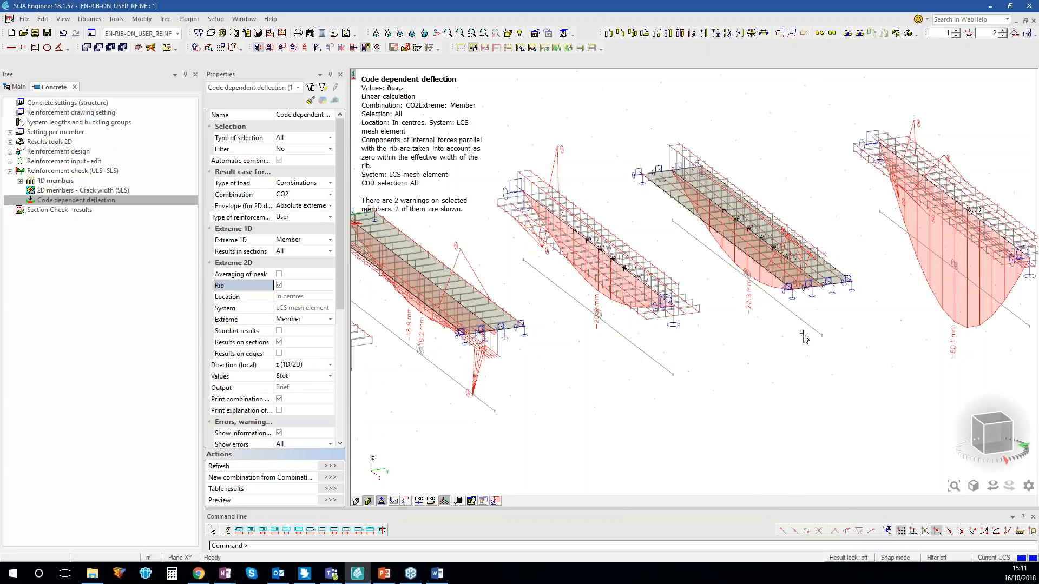
middle_drag(695, 355, 502, 347)
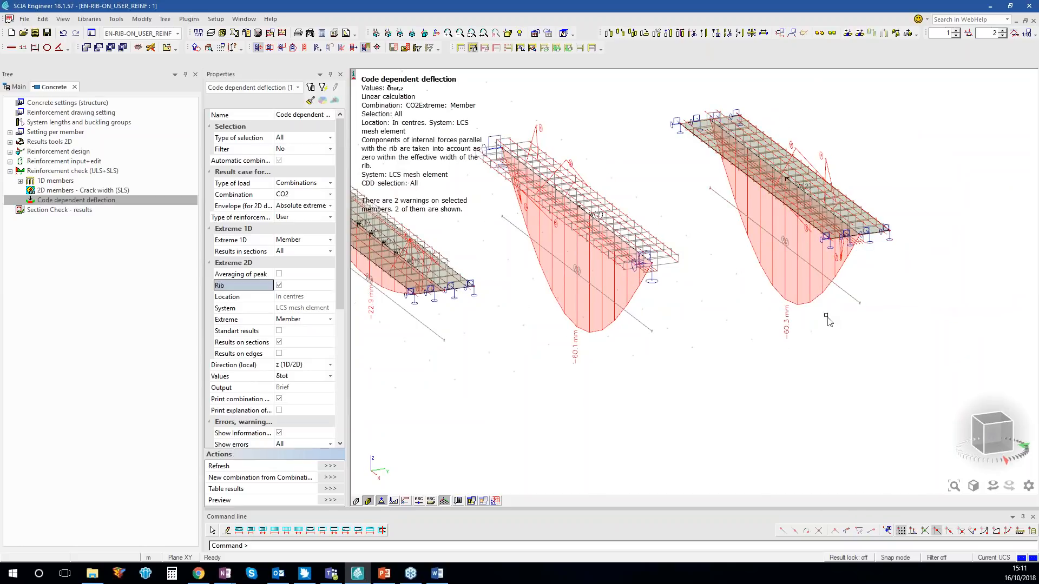
Step: Disable the Rib option, refresh the deflection results and compare the values across the six beams
click(279, 286)
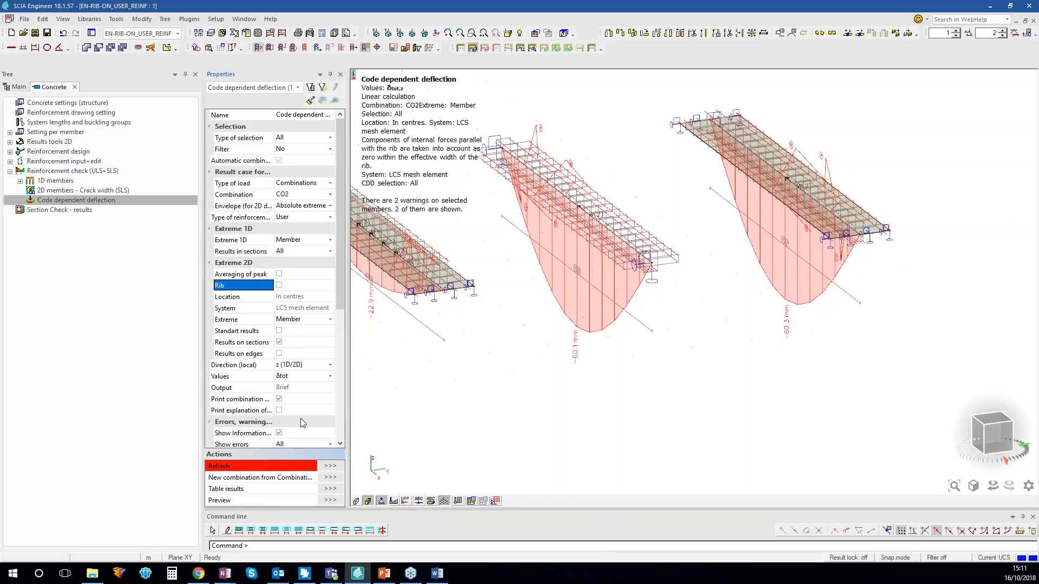
click(330, 469)
scroll(606, 431, down, 2)
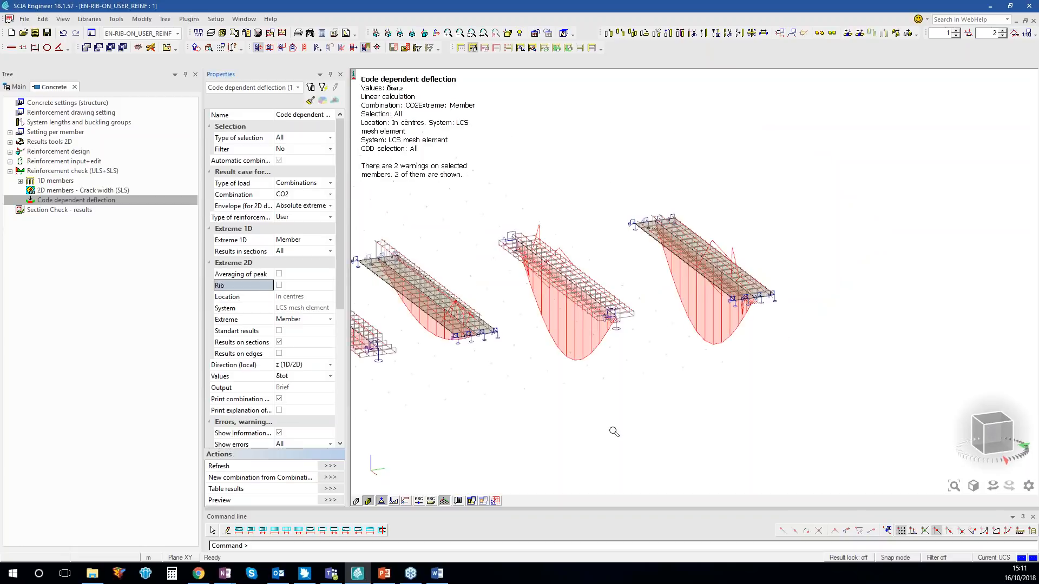
middle_drag(466, 431, 700, 350)
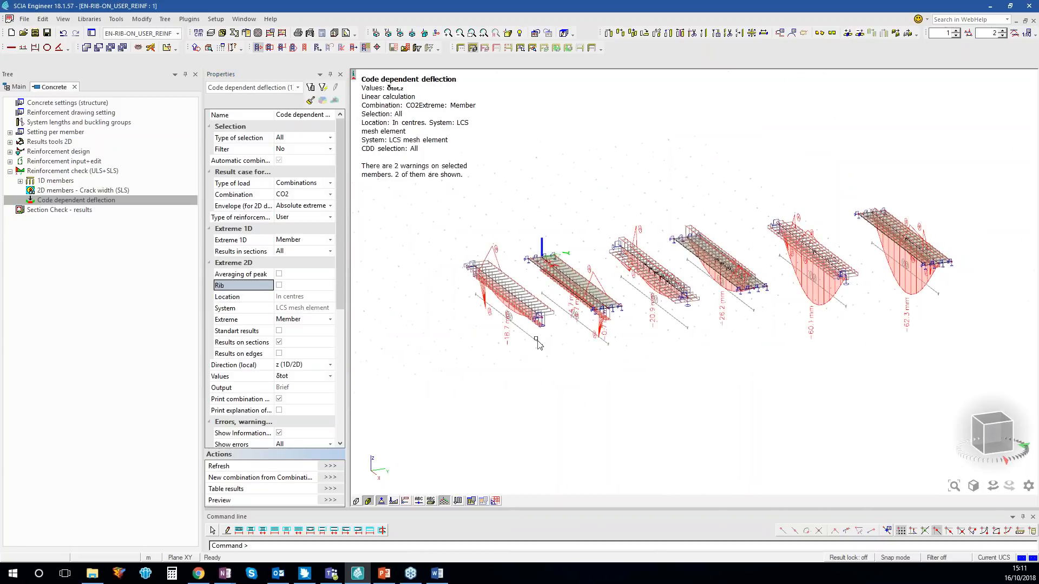
scroll(539, 344, up, 2)
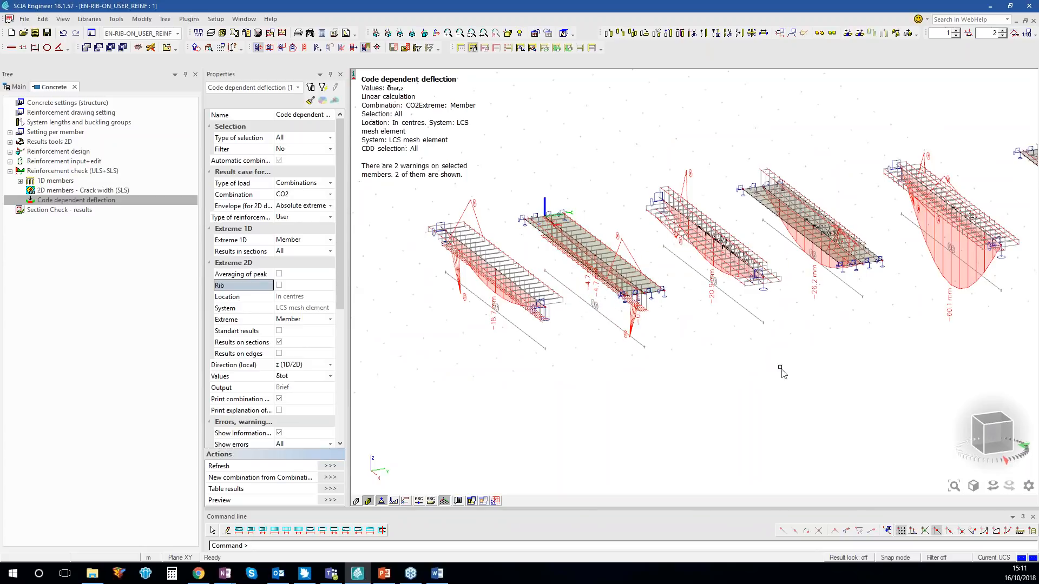
middle_drag(751, 368, 655, 375)
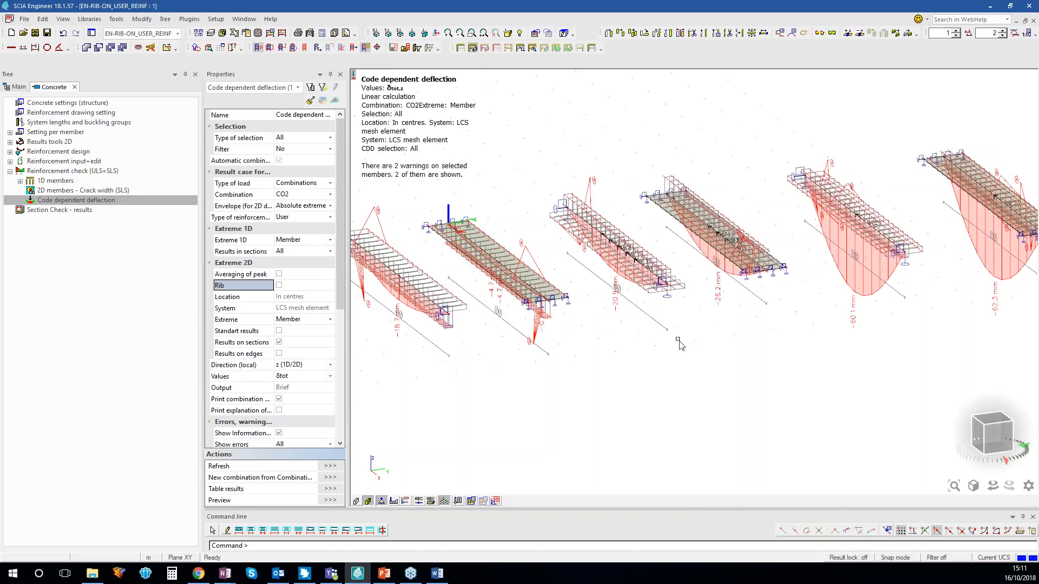
Step: Switch to the CDD_RIB18.1 project and open its concrete Code dependent deflection check
click(177, 33)
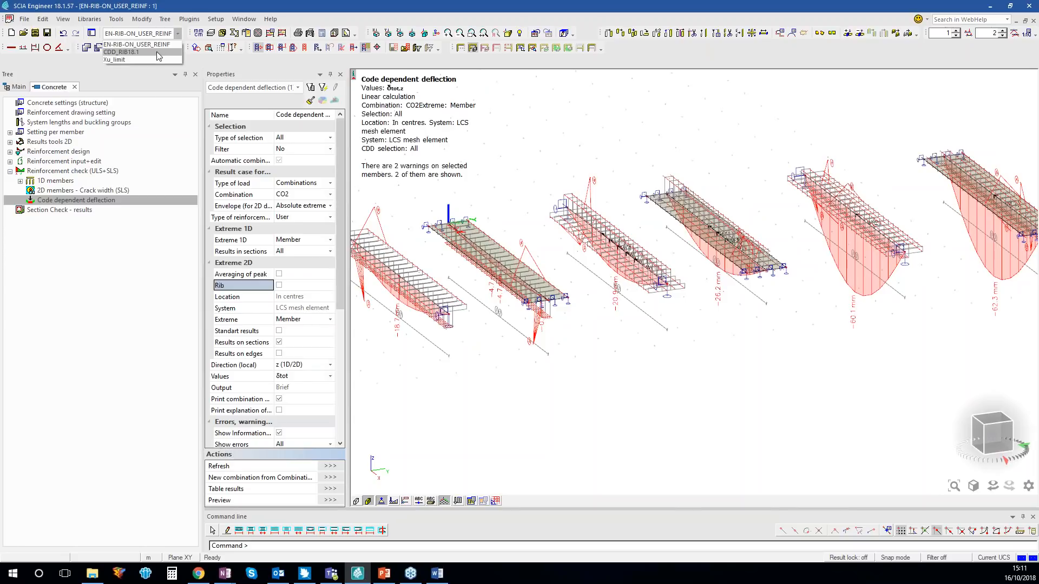
click(158, 52)
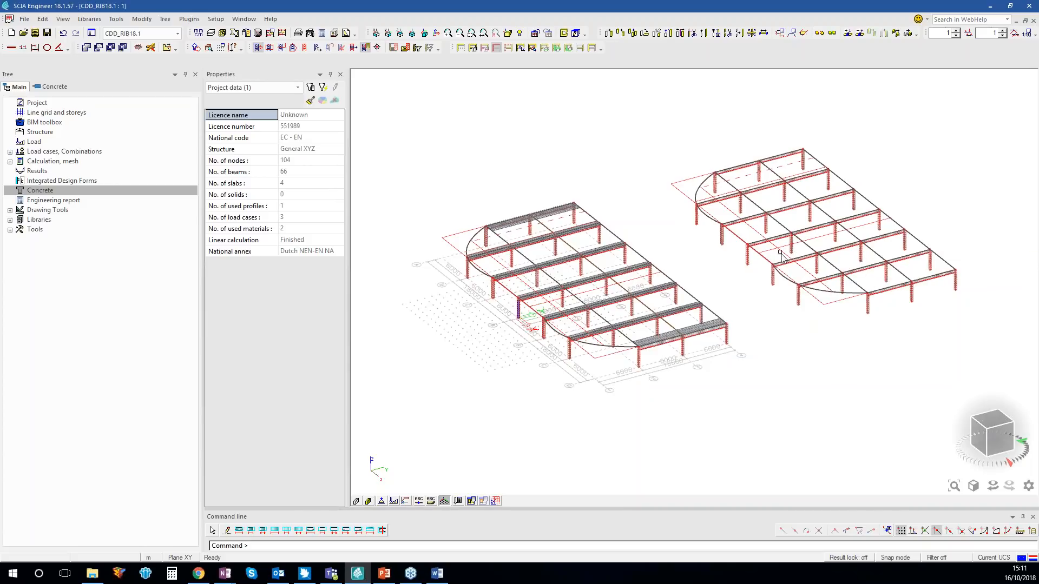
double_click(41, 191)
click(56, 201)
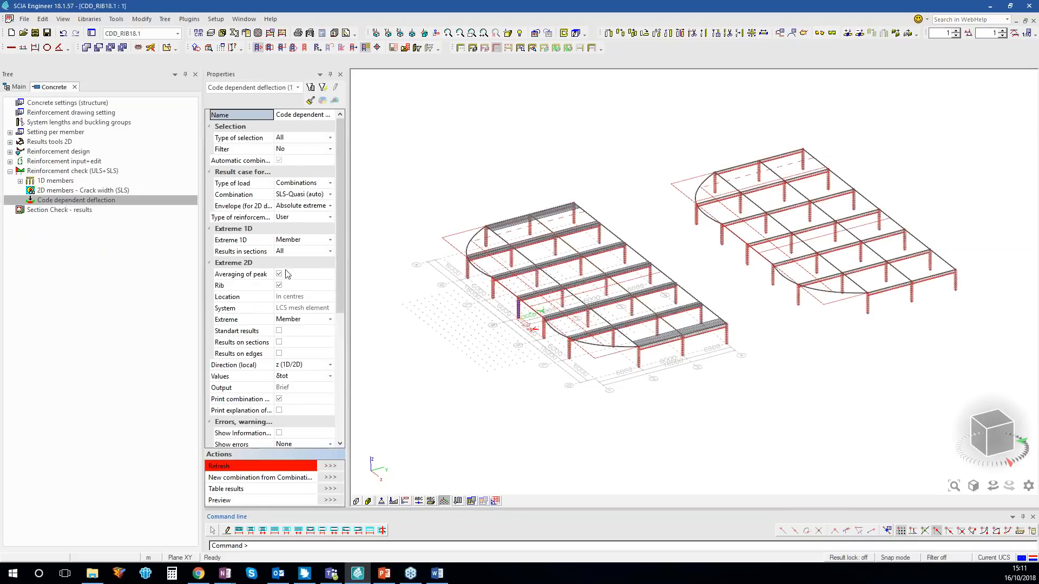
Step: Refresh the SLS-Quasi (auto) deflection with the Rib option on and examine the results on both floor structures
click(332, 467)
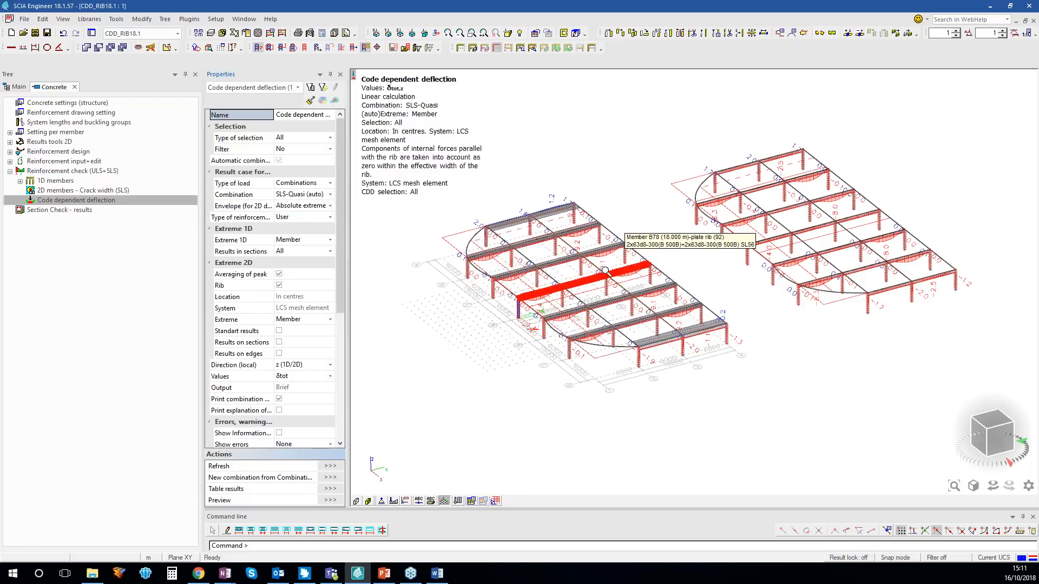
scroll(611, 268, up, 3)
scroll(647, 265, down, 3)
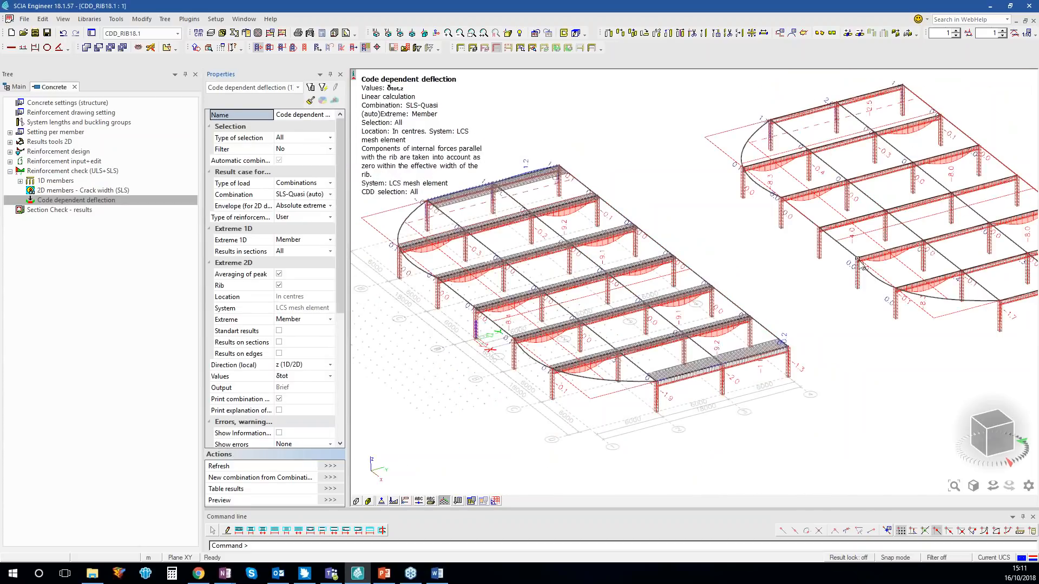
middle_drag(921, 354, 824, 331)
middle_drag(711, 278, 739, 305)
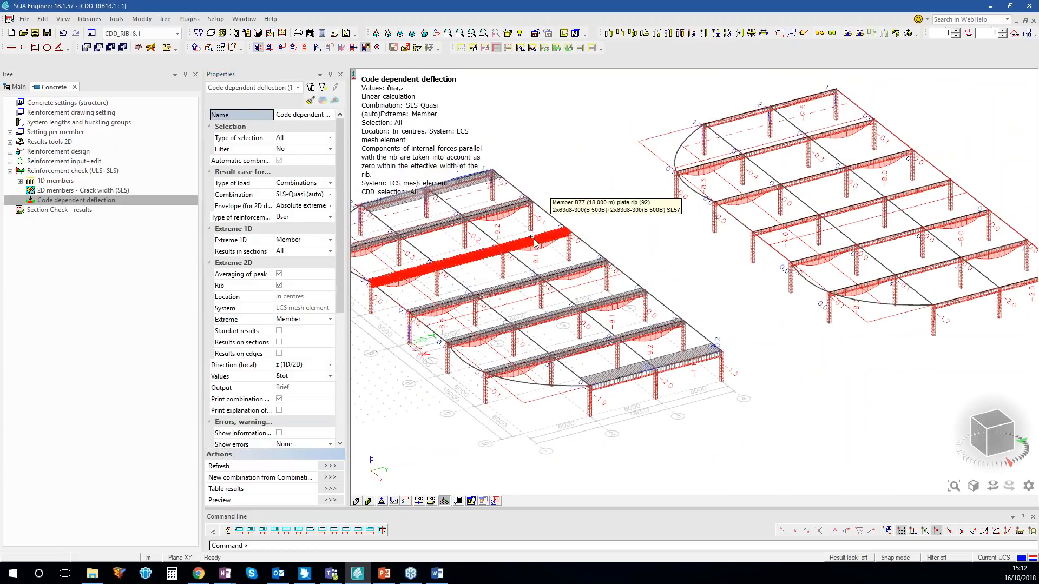
scroll(725, 269, down, 2)
scroll(725, 269, down, 2)
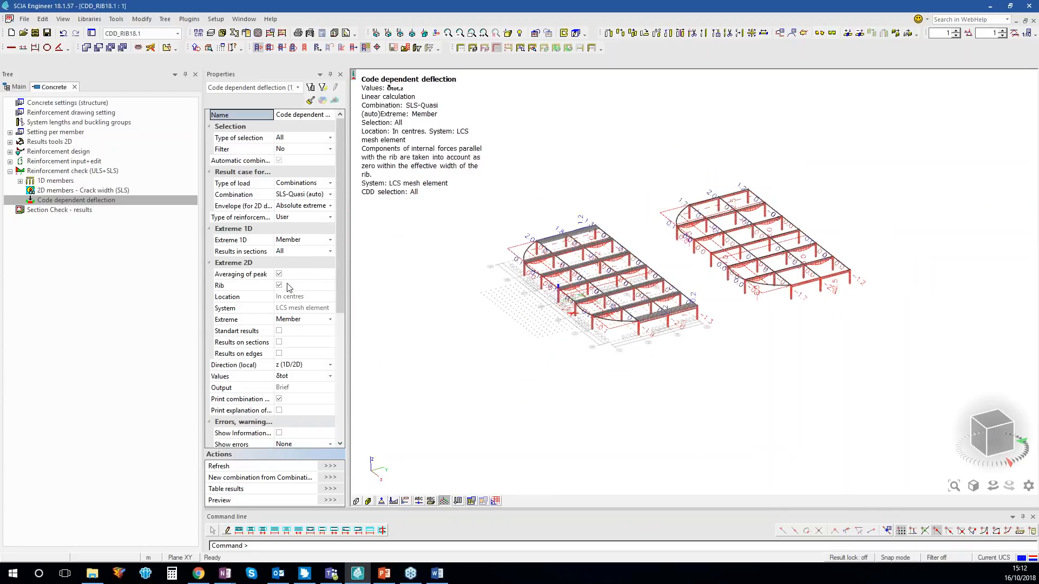
Step: Disable the Rib option for the floor structures, refresh the deflection and examine the recalculated values
click(279, 286)
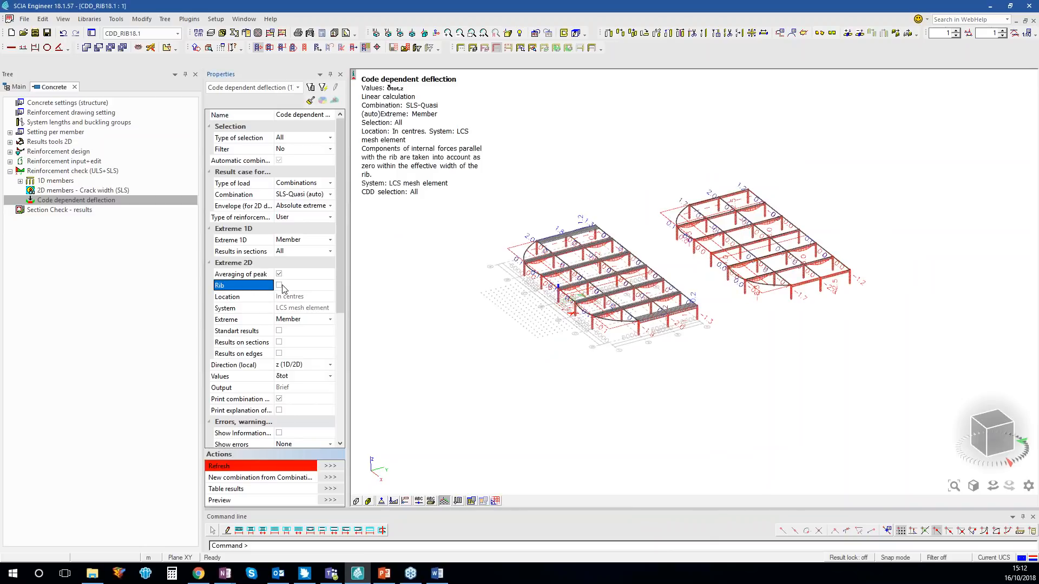
click(331, 466)
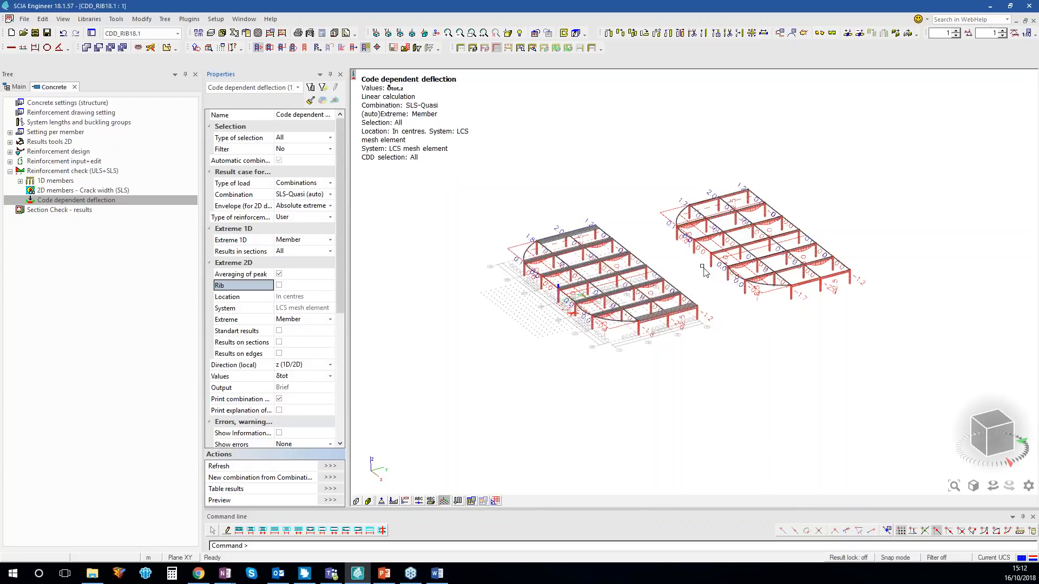
scroll(705, 270, up, 3)
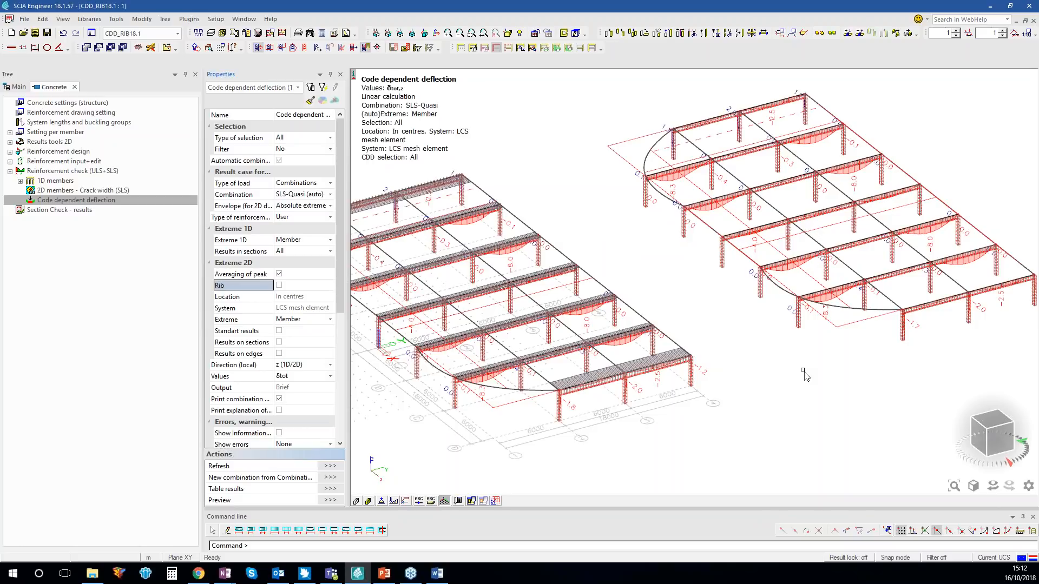
scroll(803, 374, down, 2)
middle_drag(766, 361, 762, 358)
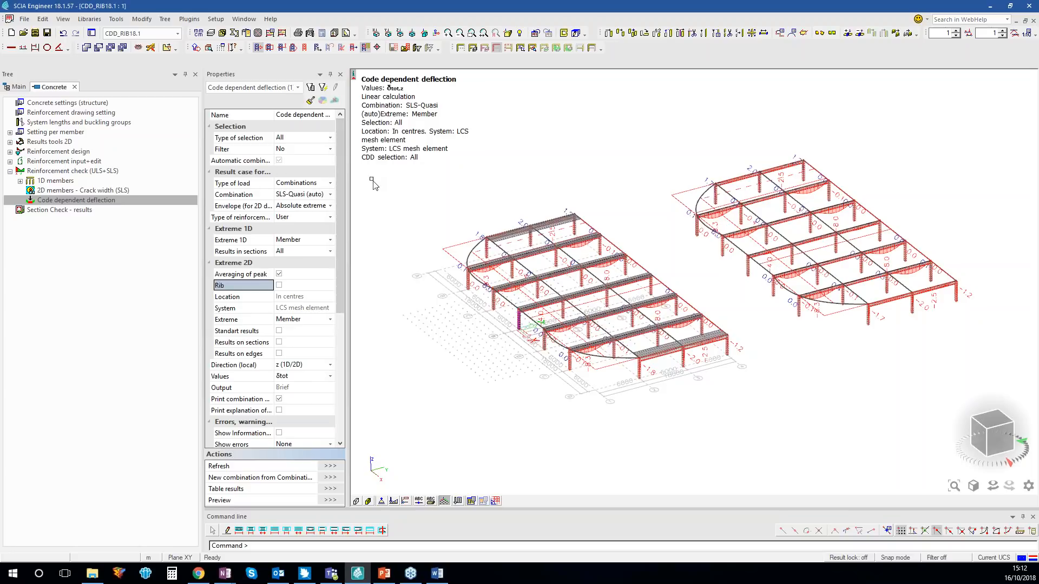
Step: Switch to the PowerPoint webinar presentation, start the slide show from slide 10 and advance to the compression zone slide
click(385, 578)
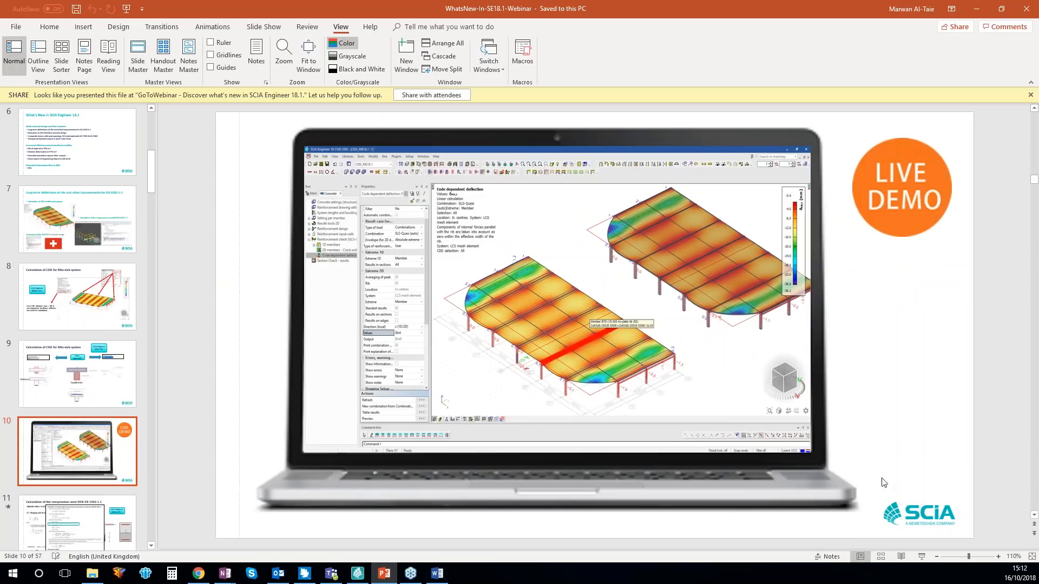
click(922, 556)
click(768, 409)
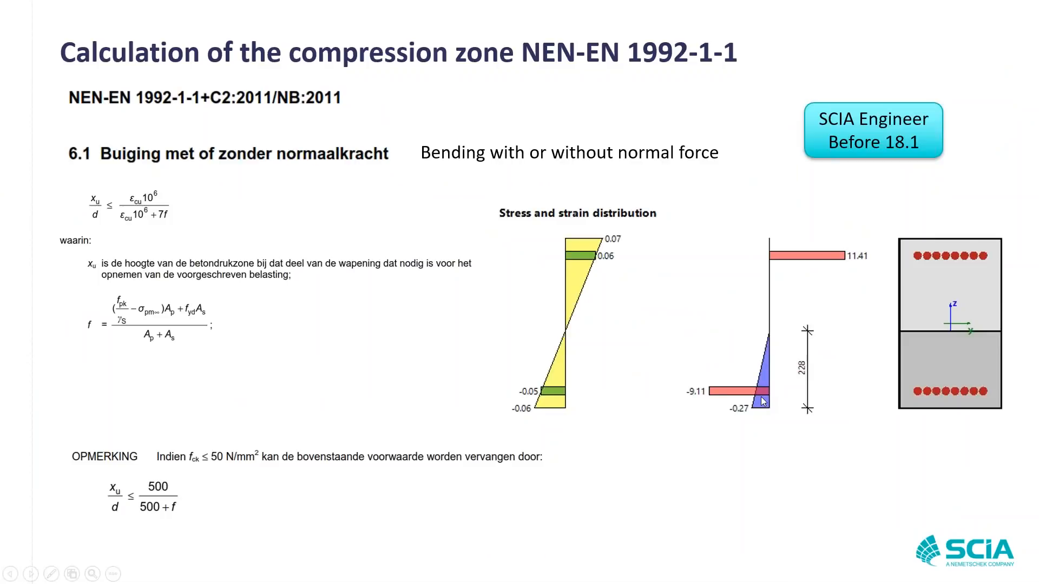
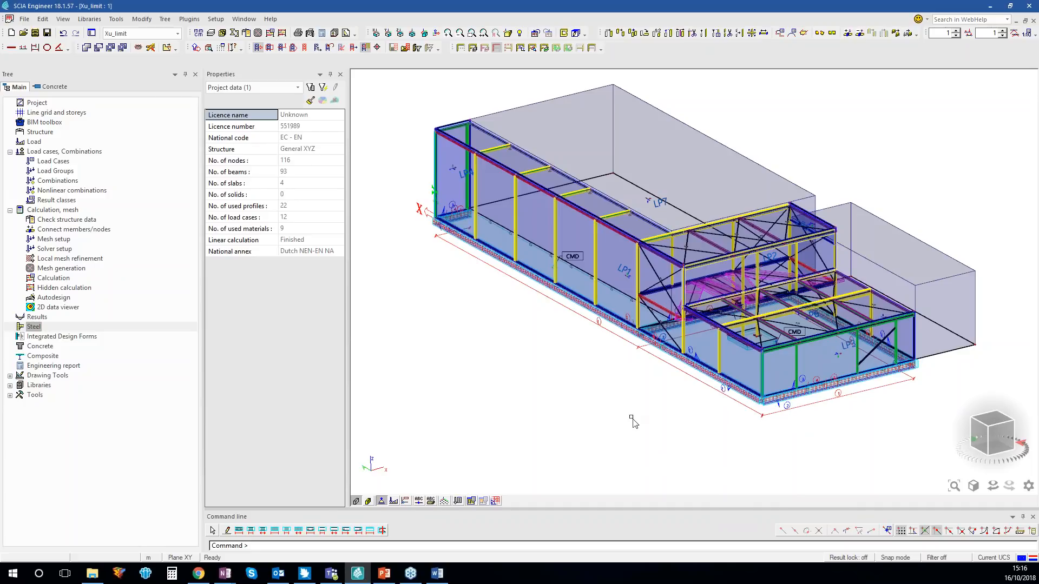
Step: Open the concrete Capacity-response (ULS) check and refresh its UC results for the CS20 beams under combination UGT1
click(40, 346)
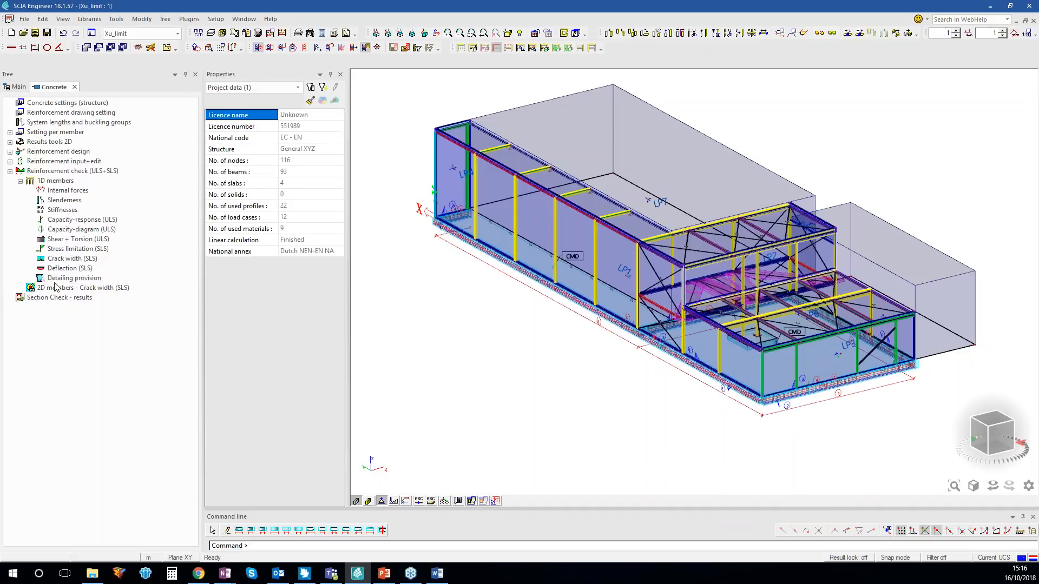
click(111, 220)
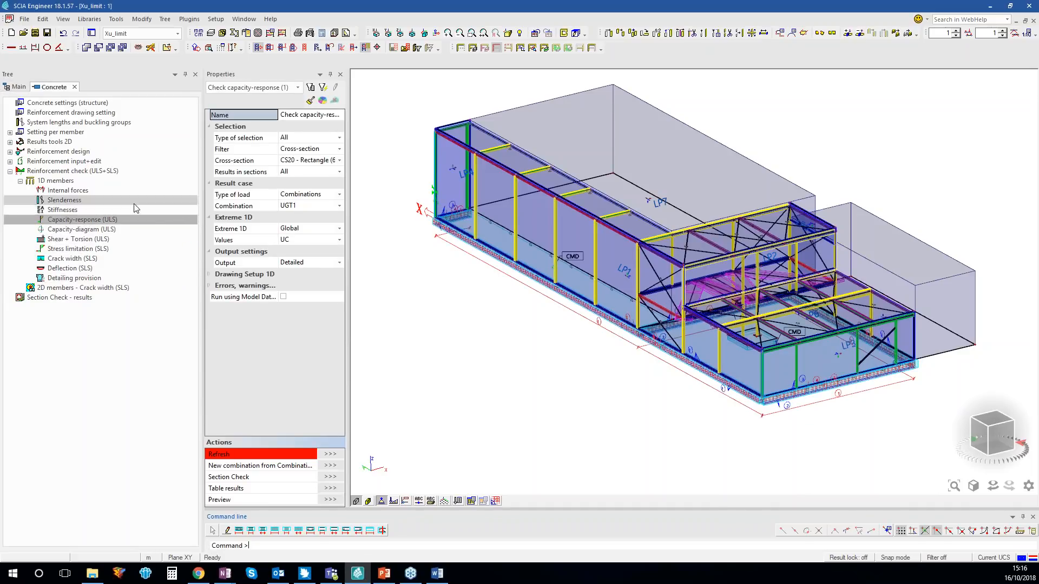
click(330, 455)
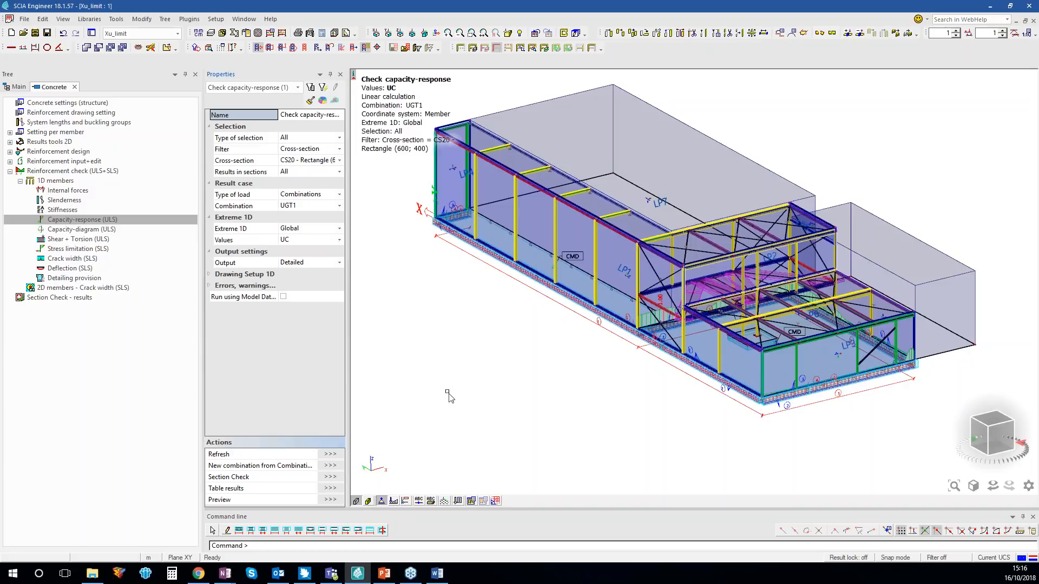
Step: Isolate the 600 x 400 mm foundation beam with the peak unity check in a front view and refresh its capacity-response results
scroll(634, 258, up, 5)
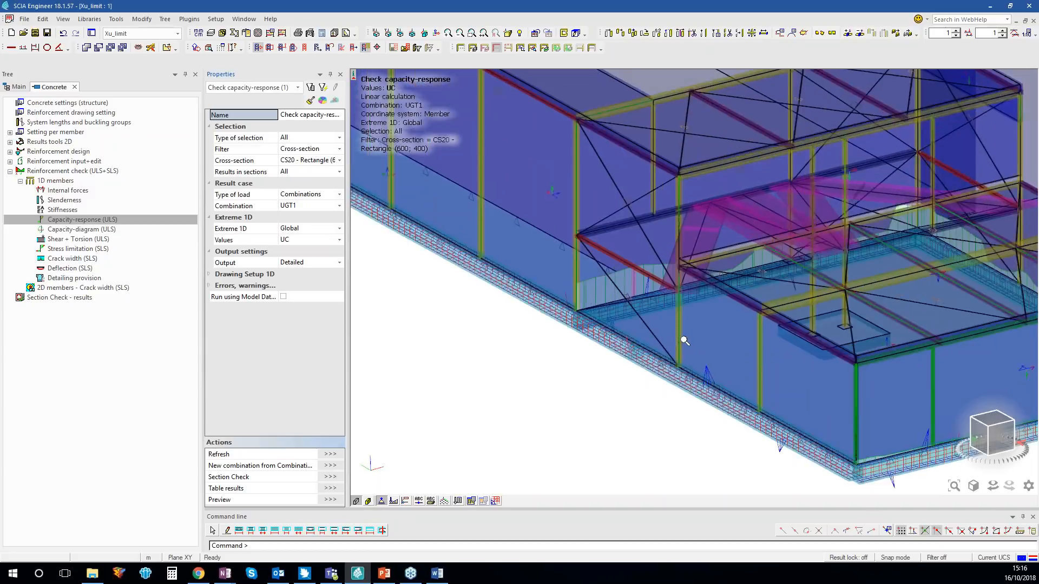
click(649, 301)
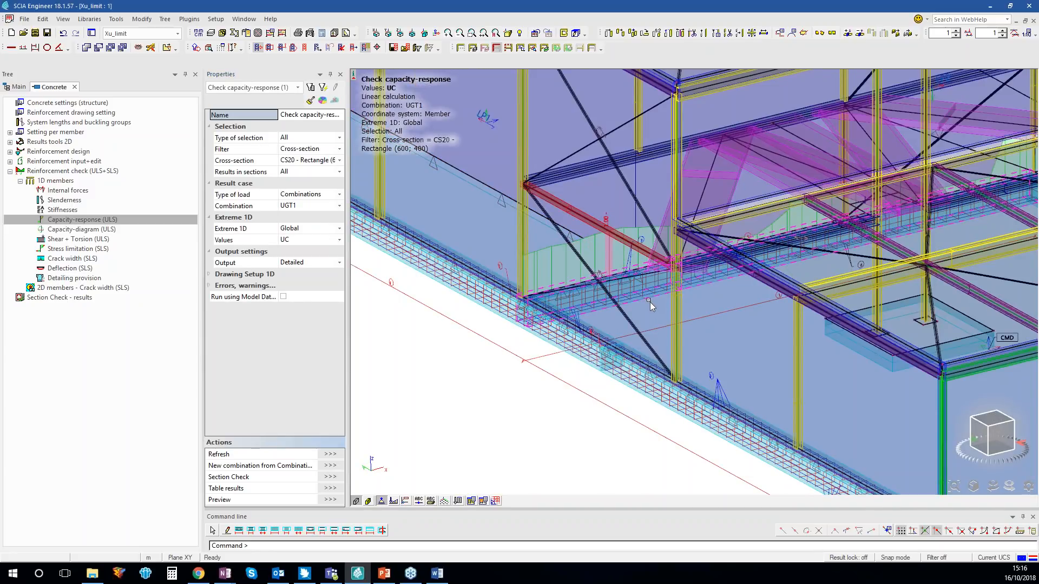
click(496, 48)
click(394, 47)
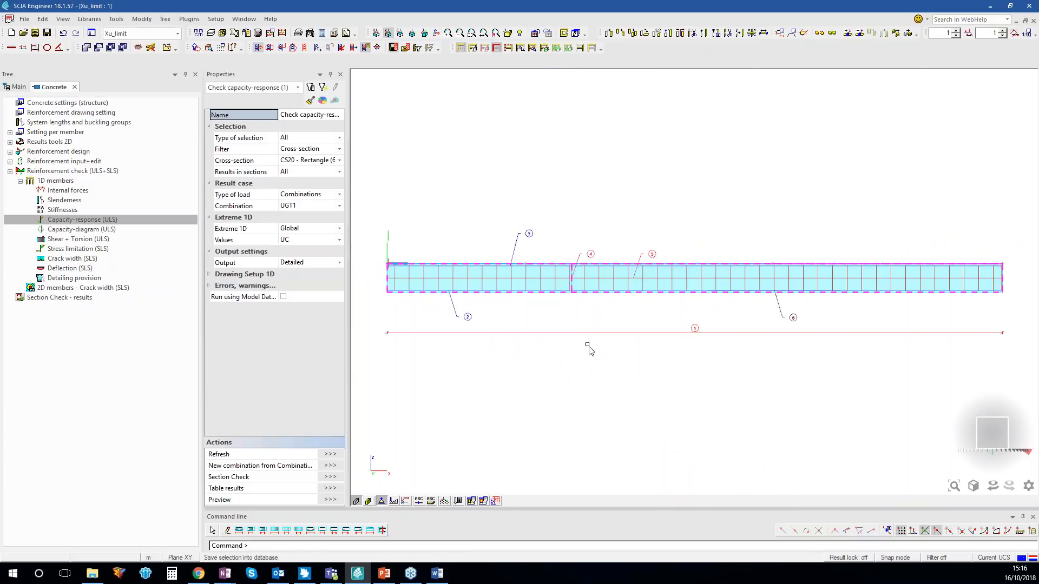
click(331, 454)
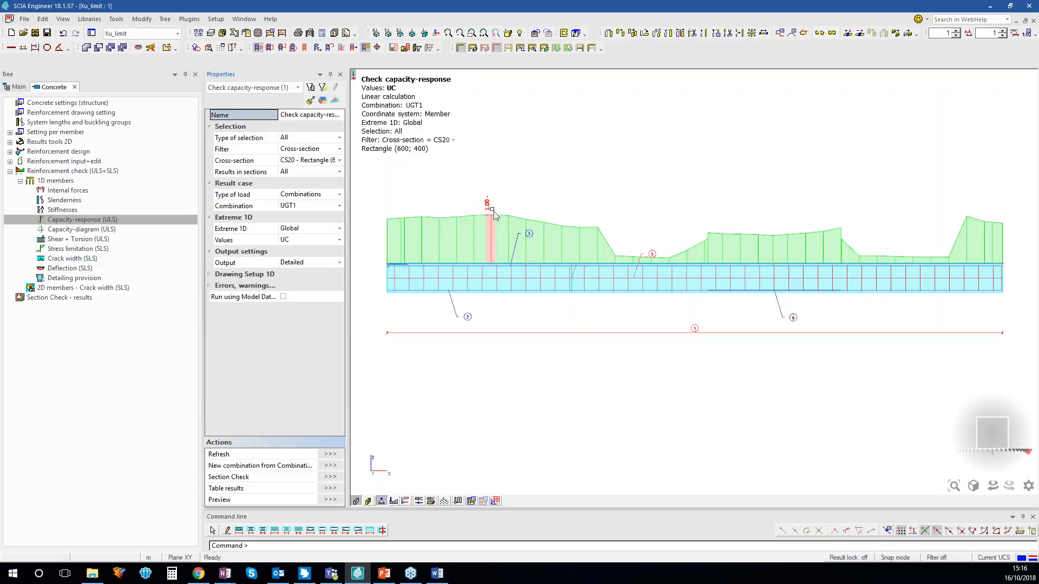
Step: Preview the beam's detailed capacity-response report and temporarily mark the acting-load basis of xu and the compression zone unity check
click(330, 499)
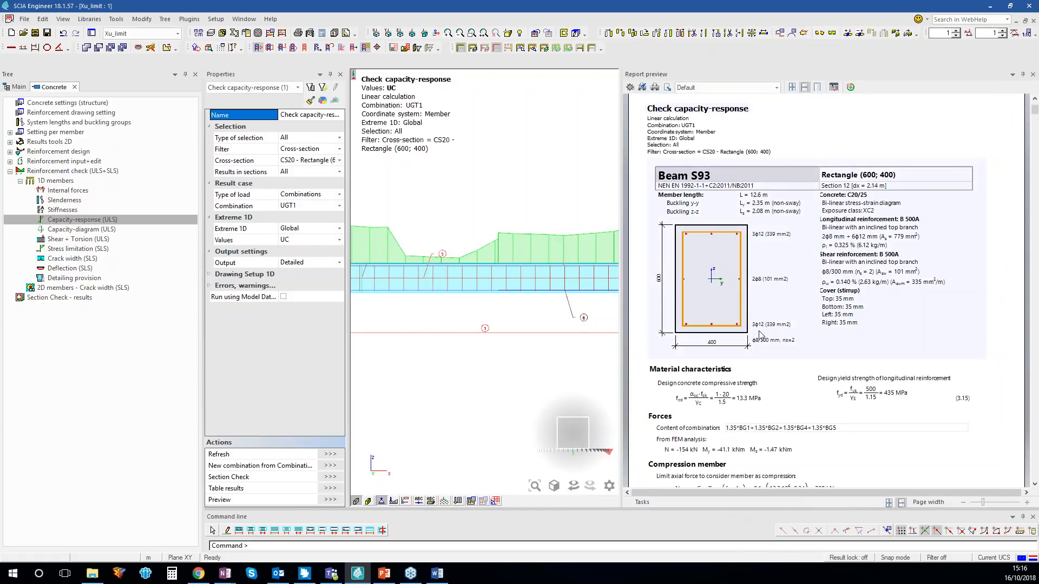
scroll(840, 277, down, 12)
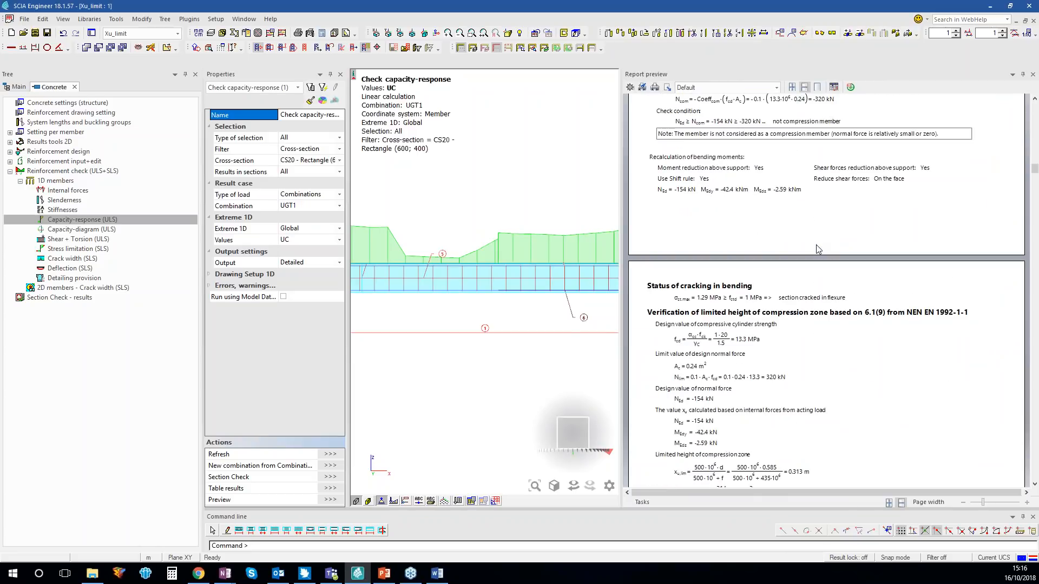
key(Print)
mouse_move(970, 136)
mouse_down()
mouse_move(723, 416)
mouse_move(484, 452)
mouse_up()
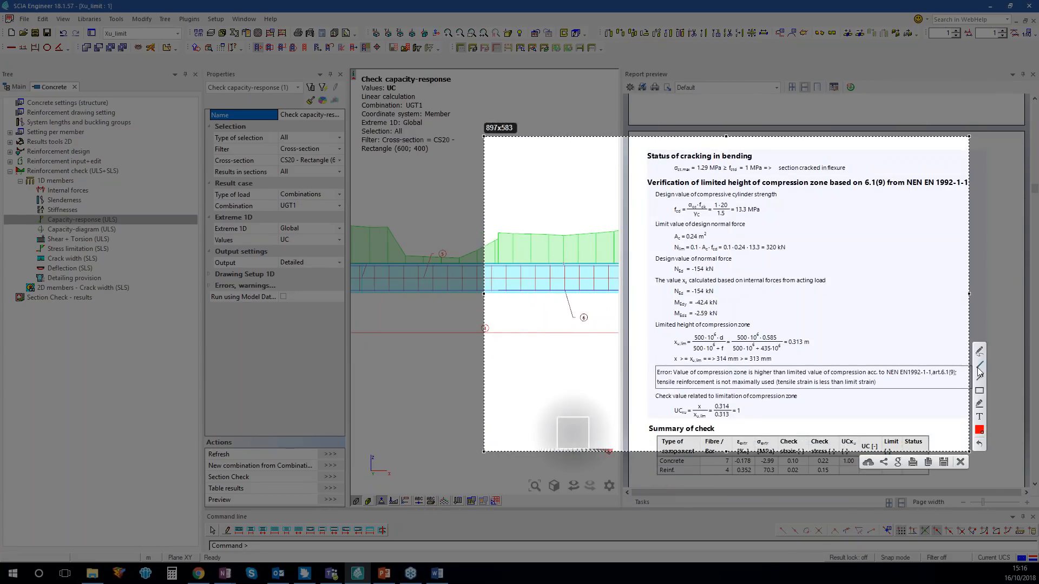
drag(659, 288, 823, 288)
drag(746, 266, 756, 265)
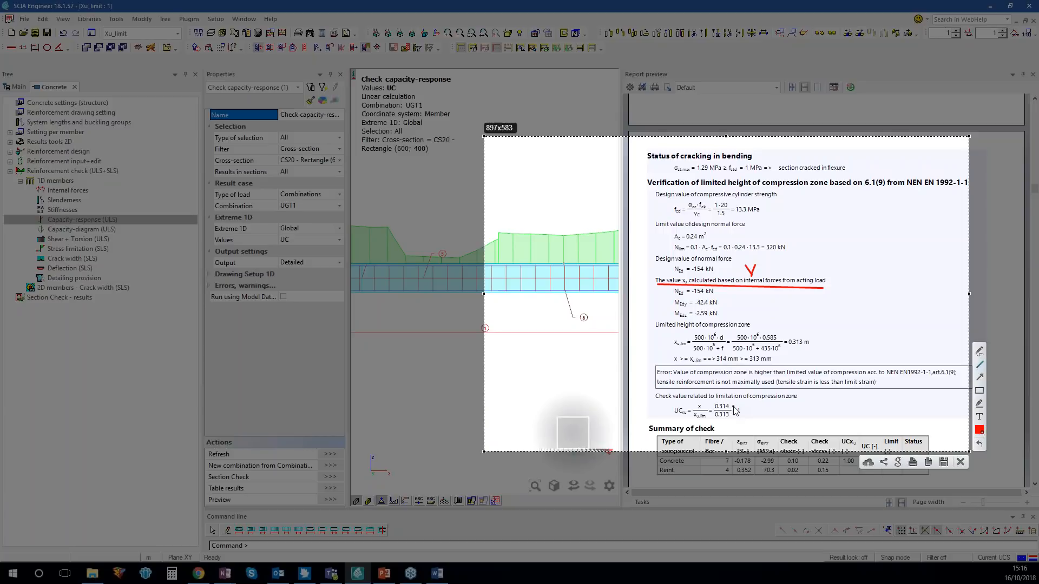
mouse_move(733, 406)
mouse_down()
mouse_move(746, 404)
mouse_move(752, 418)
mouse_up()
key(Escape)
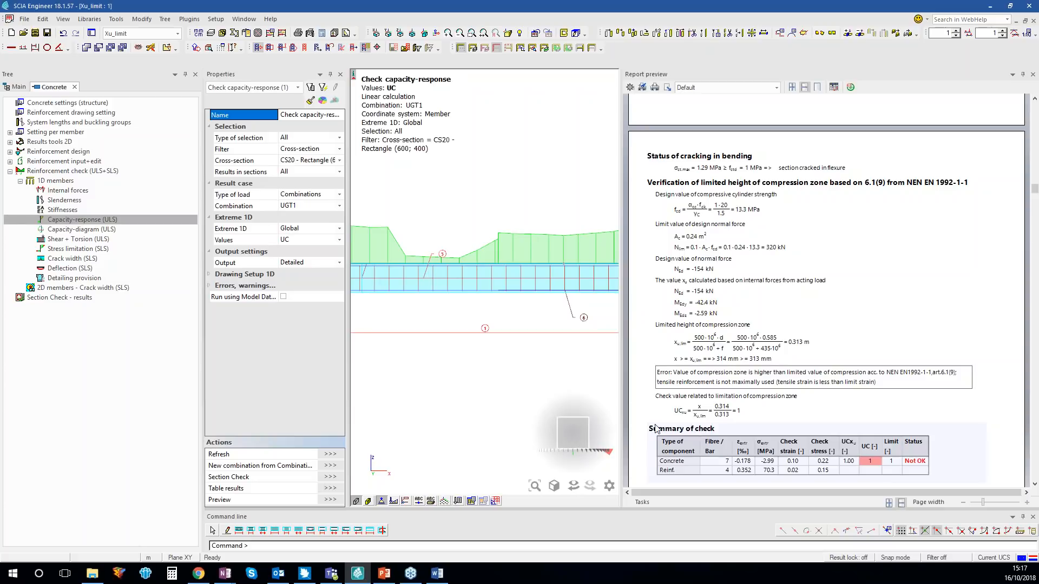
Step: In the Concrete settings, set the calculation of the limit value of compression zone to Calculation xu based on resistance
middle_drag(503, 343, 625, 350)
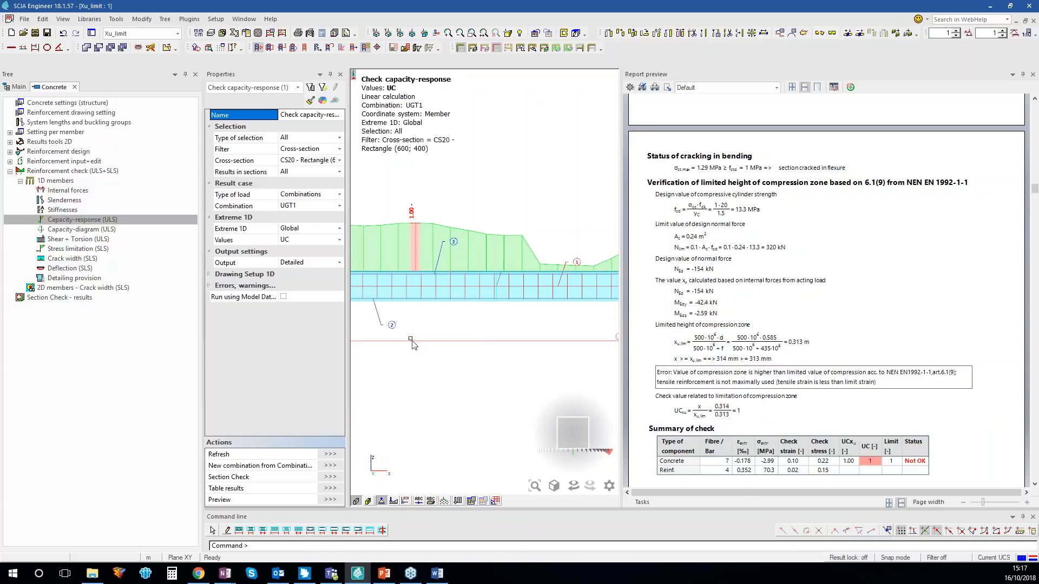
middle_drag(425, 315, 454, 316)
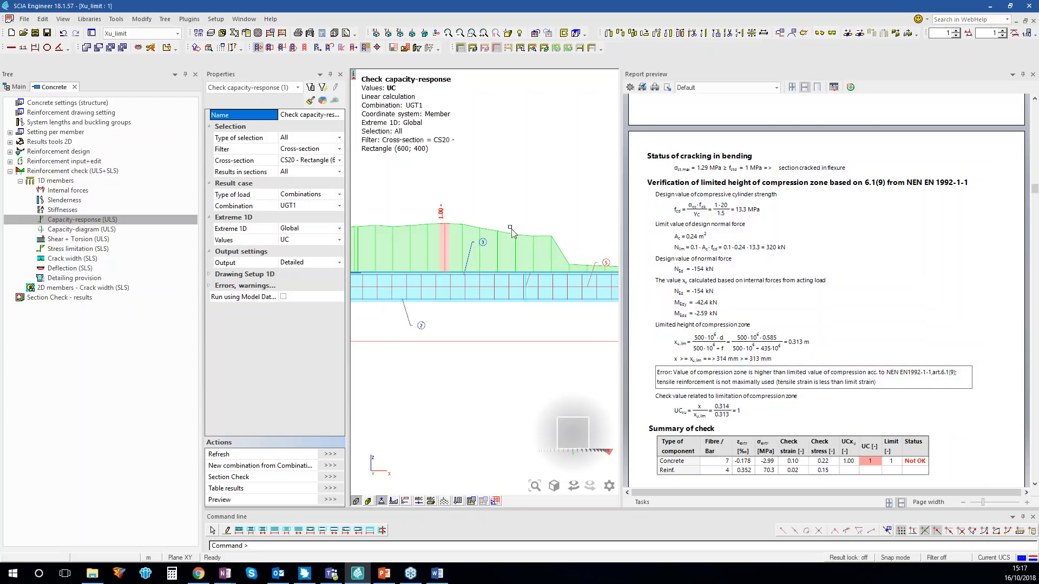
key(Escape)
drag(0, 32, 734, 8)
scroll(493, 417, down, 1)
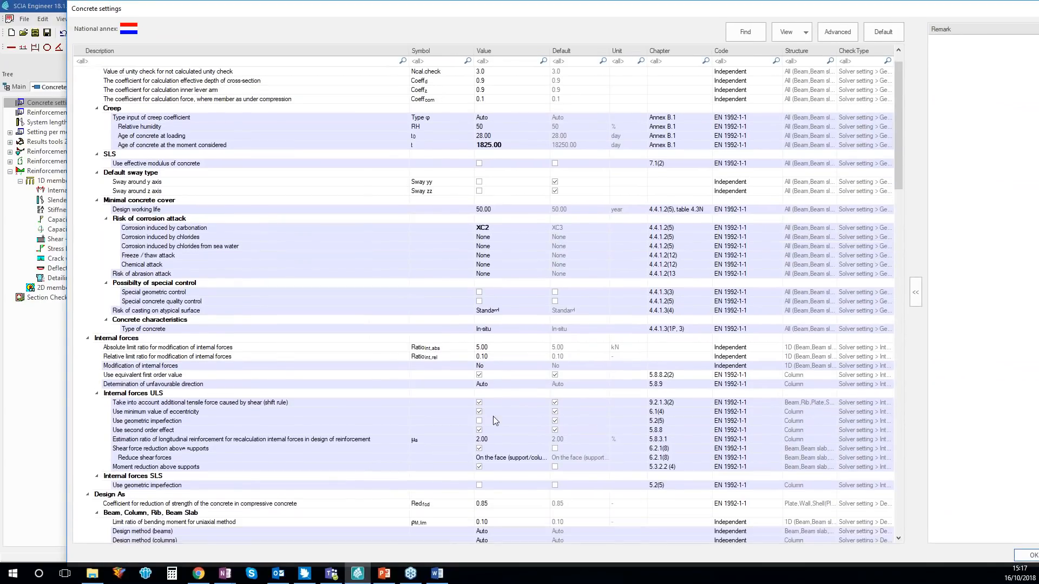
scroll(493, 417, down, 9)
click(494, 412)
click(546, 412)
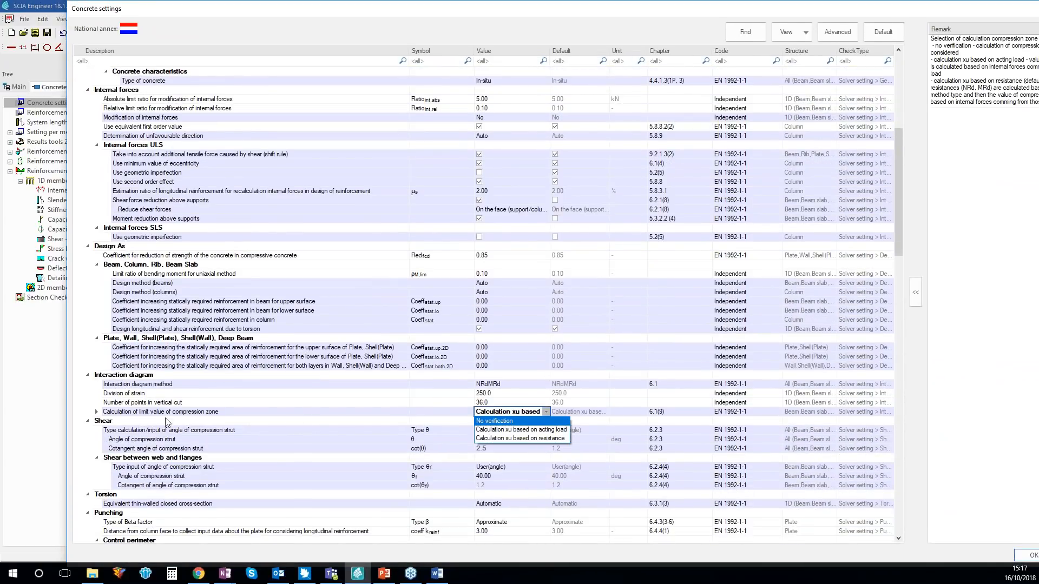
click(539, 439)
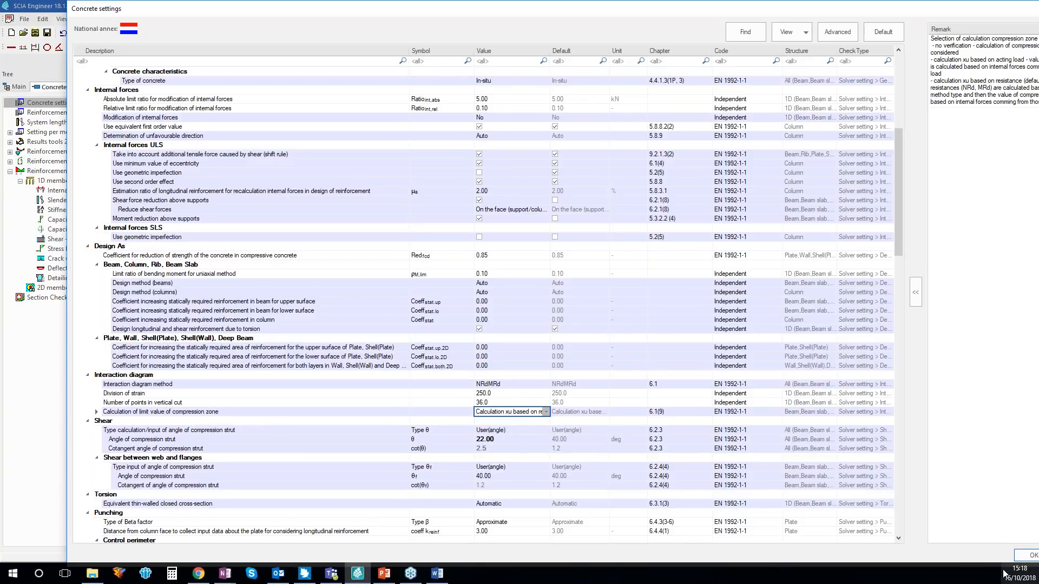
click(1031, 557)
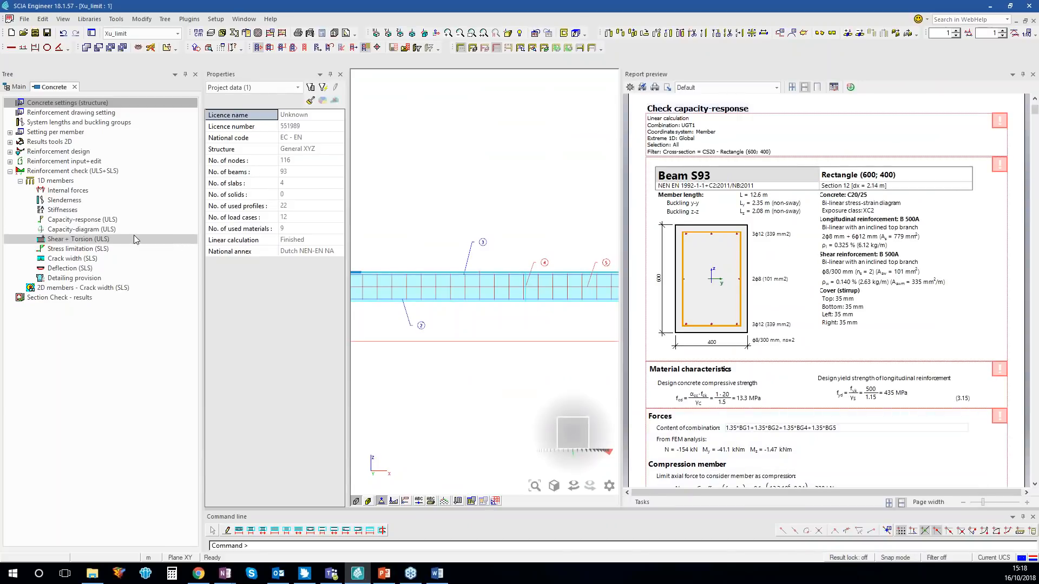
Step: Refresh the capacity-response check and examine the report's resistance-based compression zone verification, check summary and stress-strain distribution
click(124, 221)
click(341, 455)
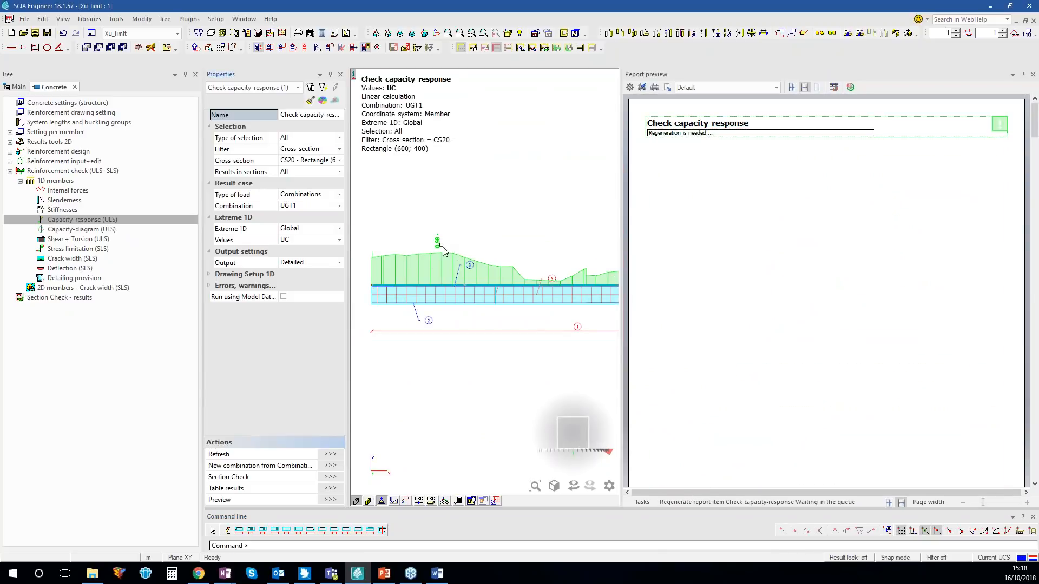
scroll(761, 298, down, 12)
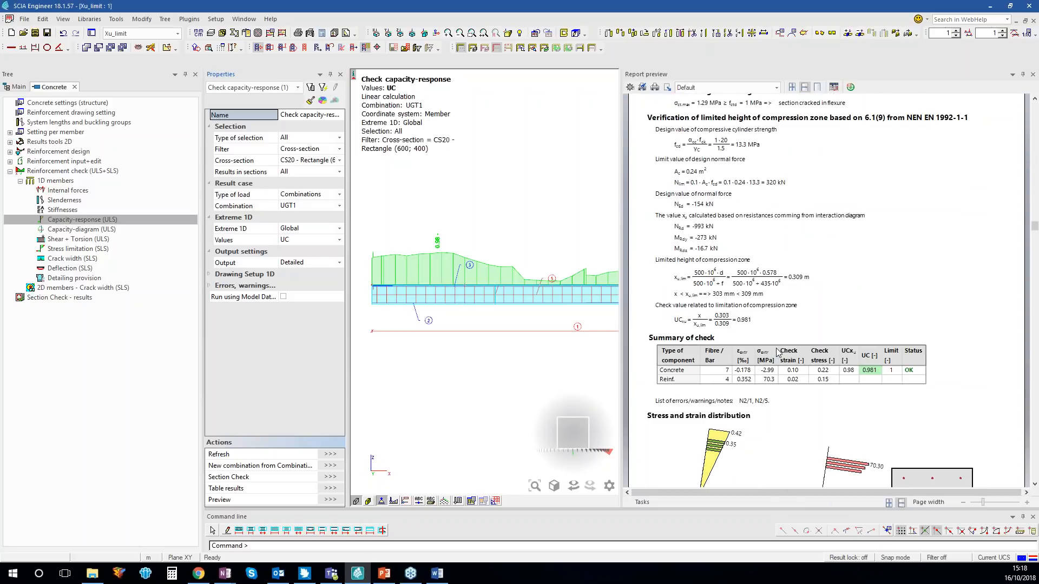
scroll(836, 323, up, 1)
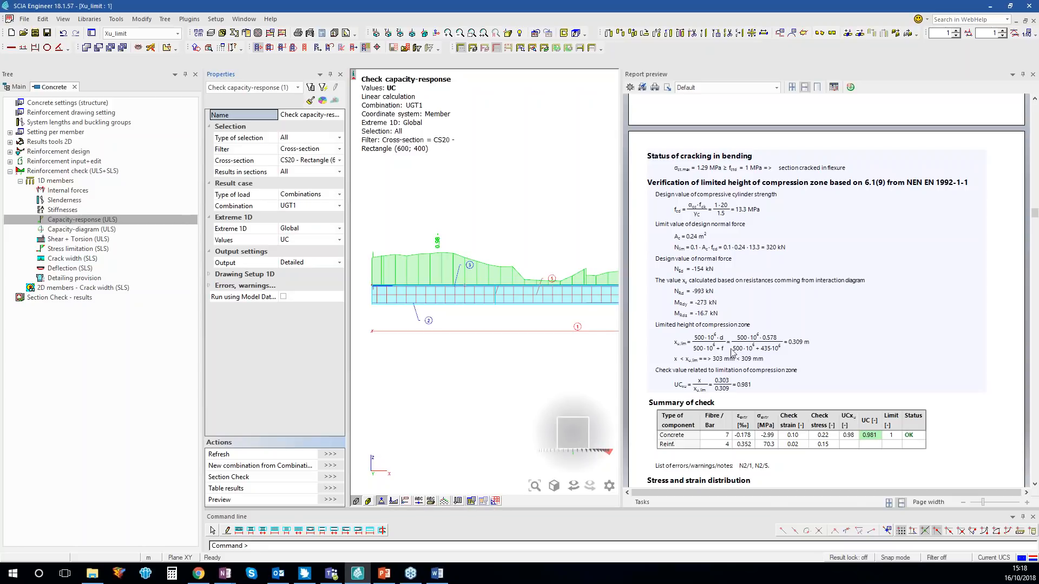
scroll(782, 361, down, 2)
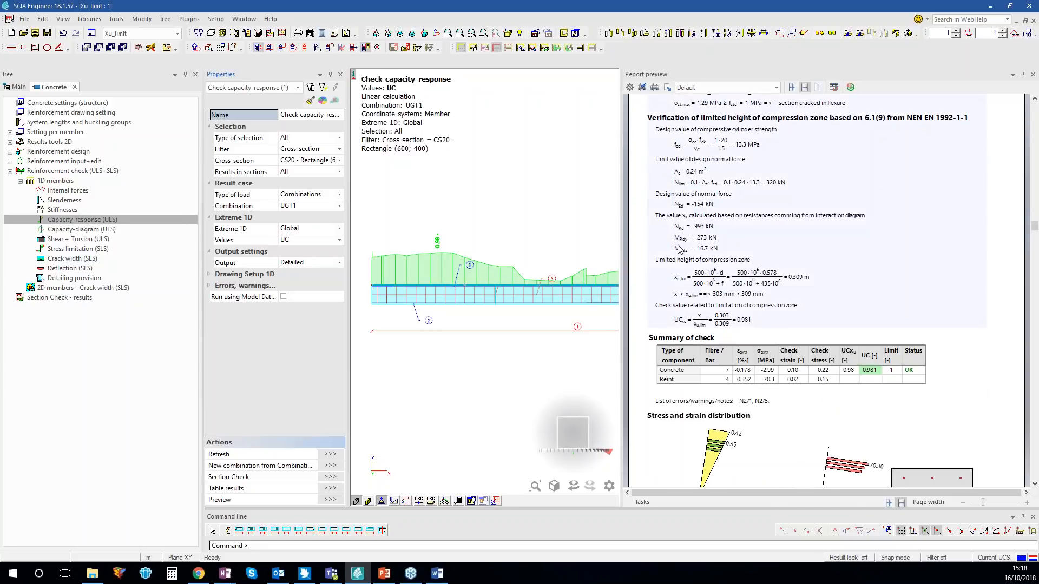
scroll(782, 275, down, 4)
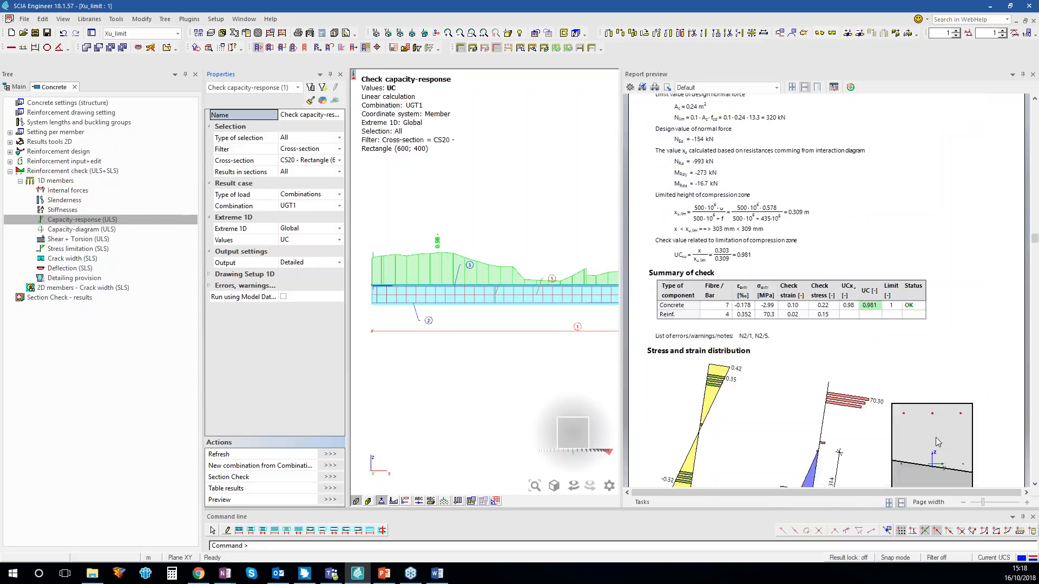
scroll(877, 388, up, 2)
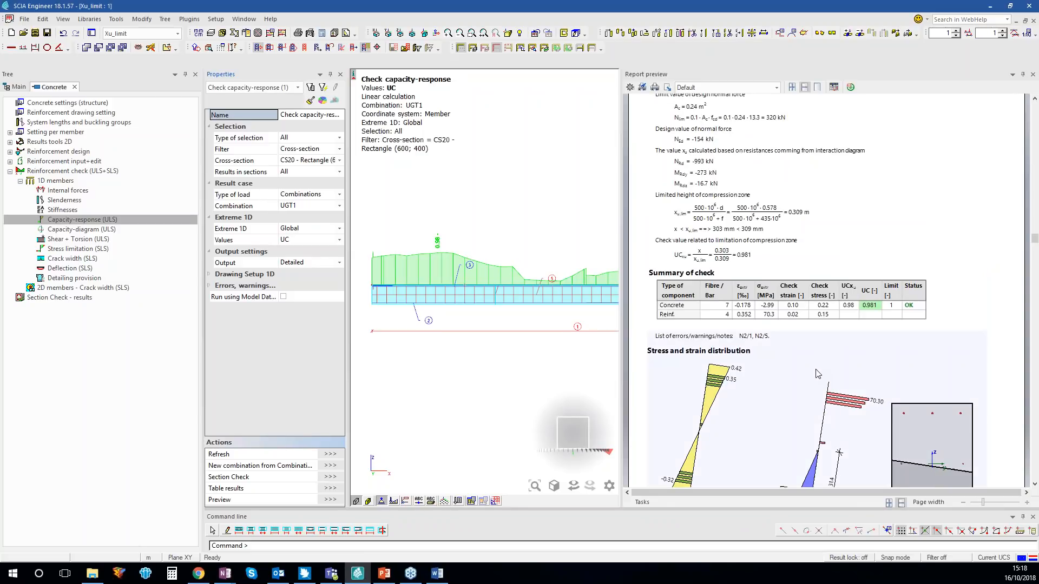
scroll(801, 303, down, 2)
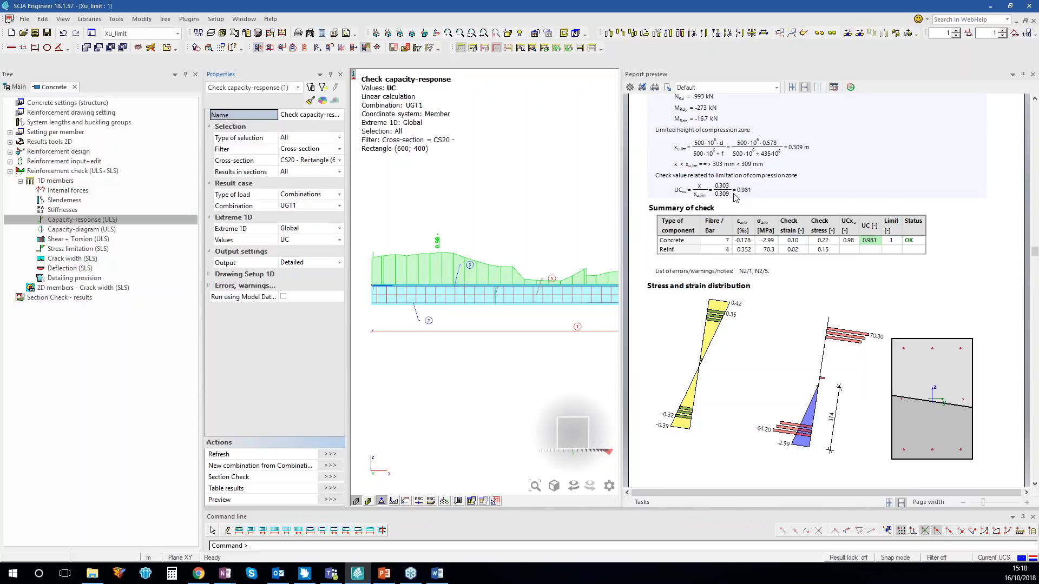
scroll(741, 200, up, 2)
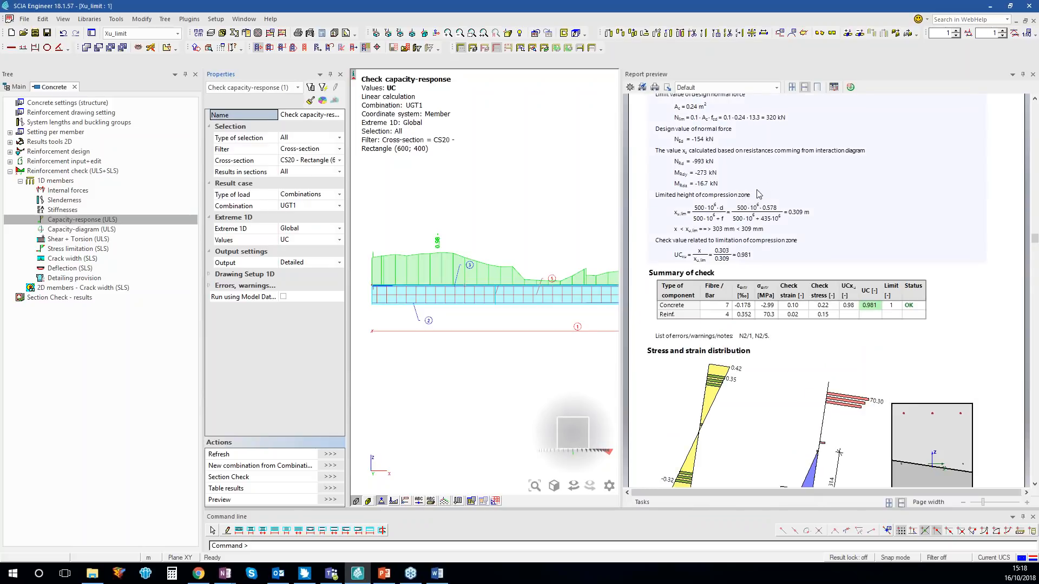
Step: In the Concrete settings, switch the calculation of the limit value of compression zone to No verification
double_click(91, 104)
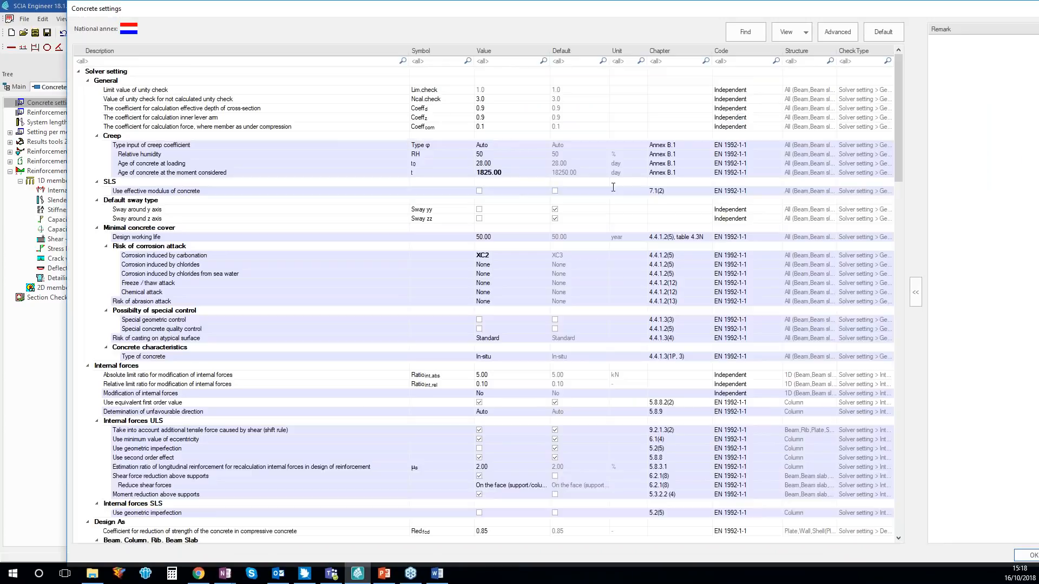
scroll(544, 416, down, 5)
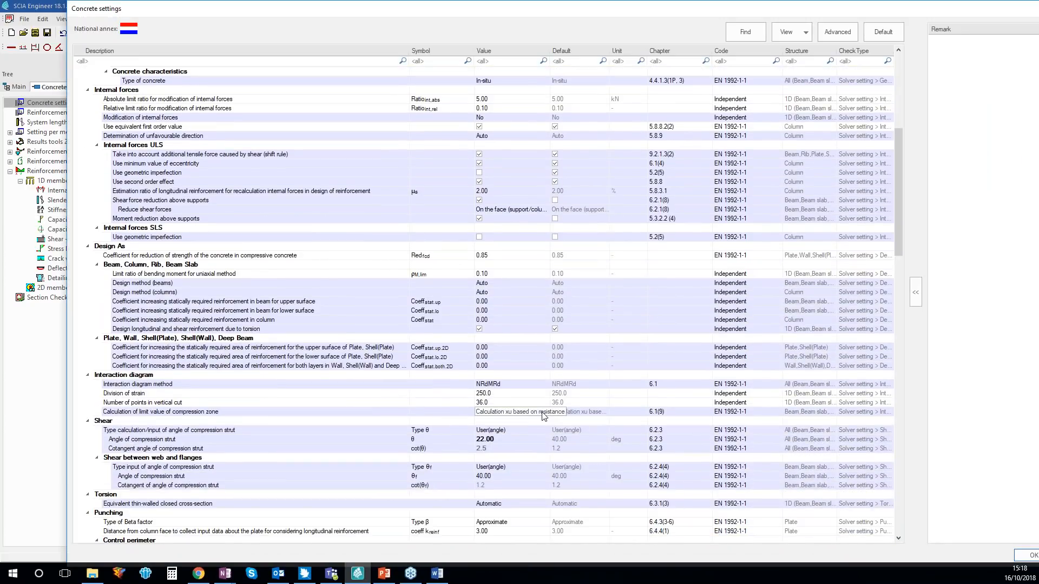
click(544, 416)
click(544, 415)
click(545, 425)
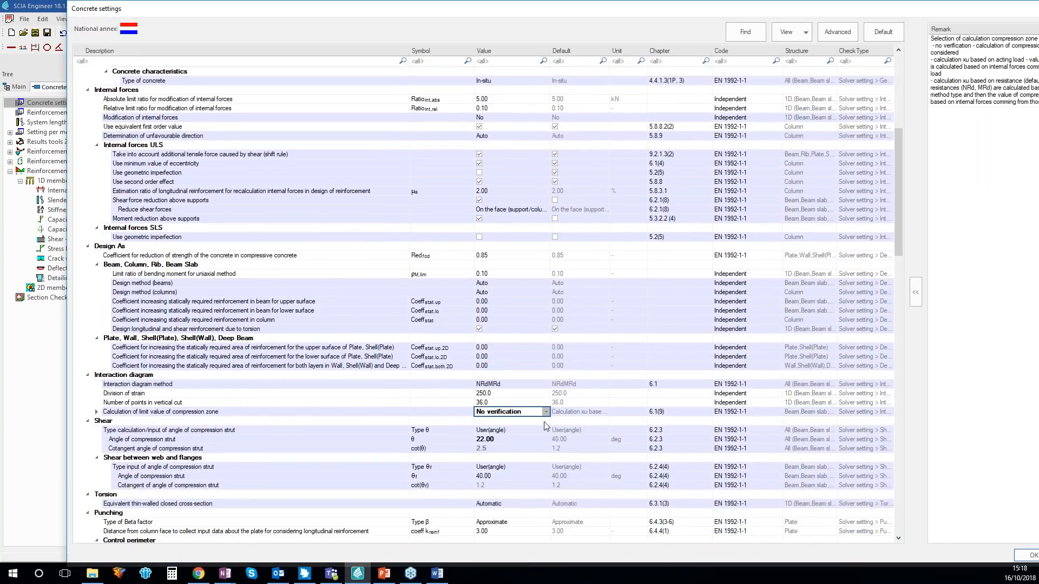
click(1029, 555)
Step: Recalculate the capacity-response check without compression zone verification and go to the check summary in the regenerated report
double_click(86, 221)
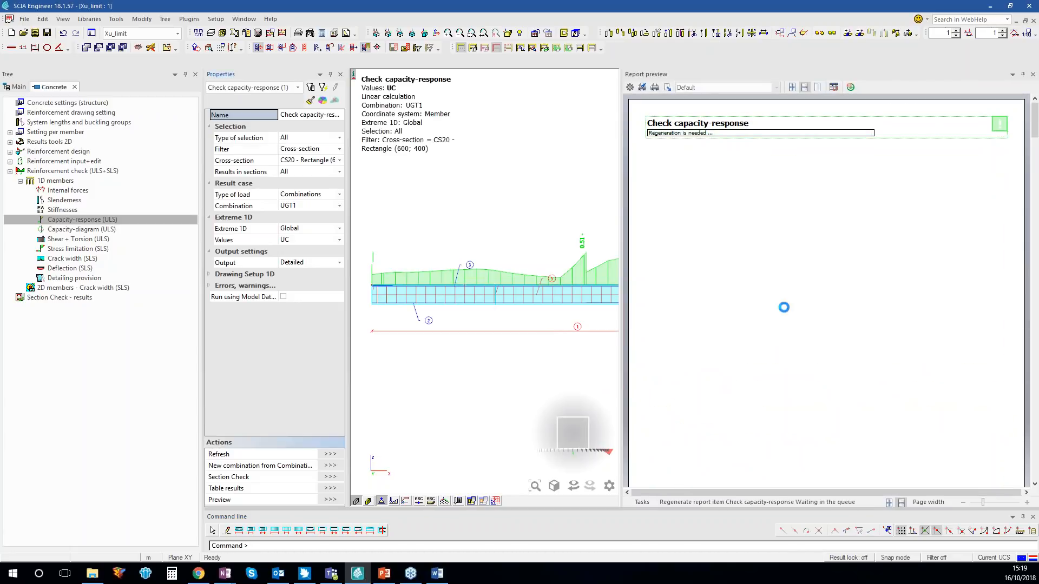
scroll(800, 299, down, 5)
scroll(801, 298, down, 2)
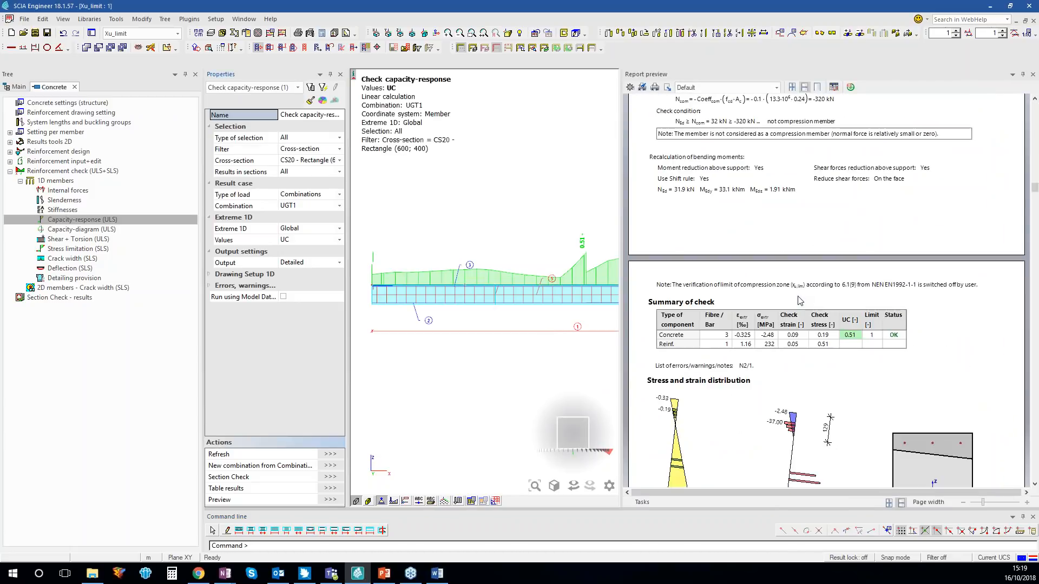
Step: Capture the check summary area, underline the note about the switched-off compression zone verification and copy the marked-up capture
key(Print)
drag(1004, 224, 454, 405)
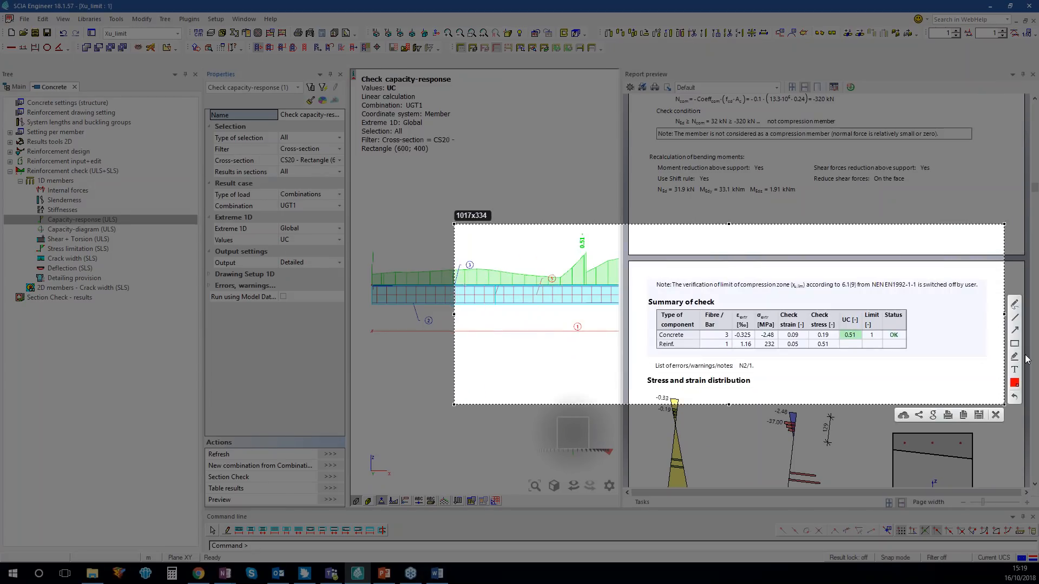
drag(665, 292, 977, 293)
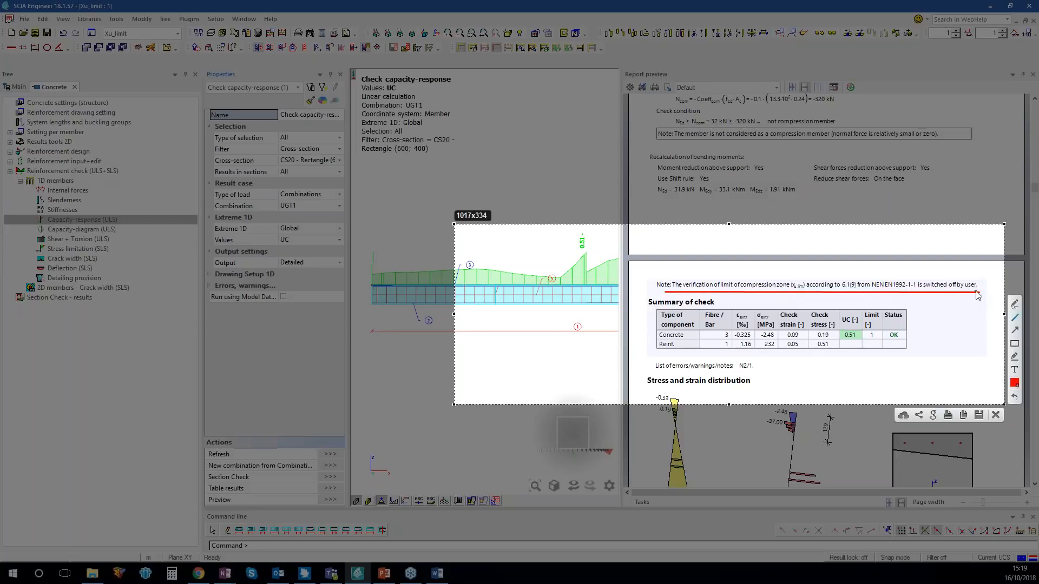
drag(918, 260, 919, 258)
drag(930, 276, 930, 275)
key(ctrl+c)
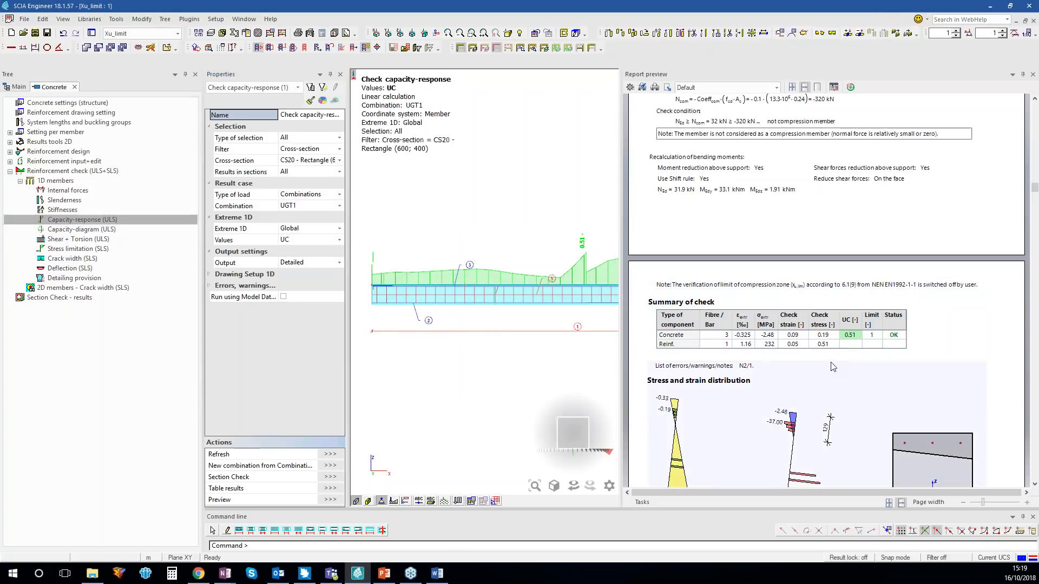
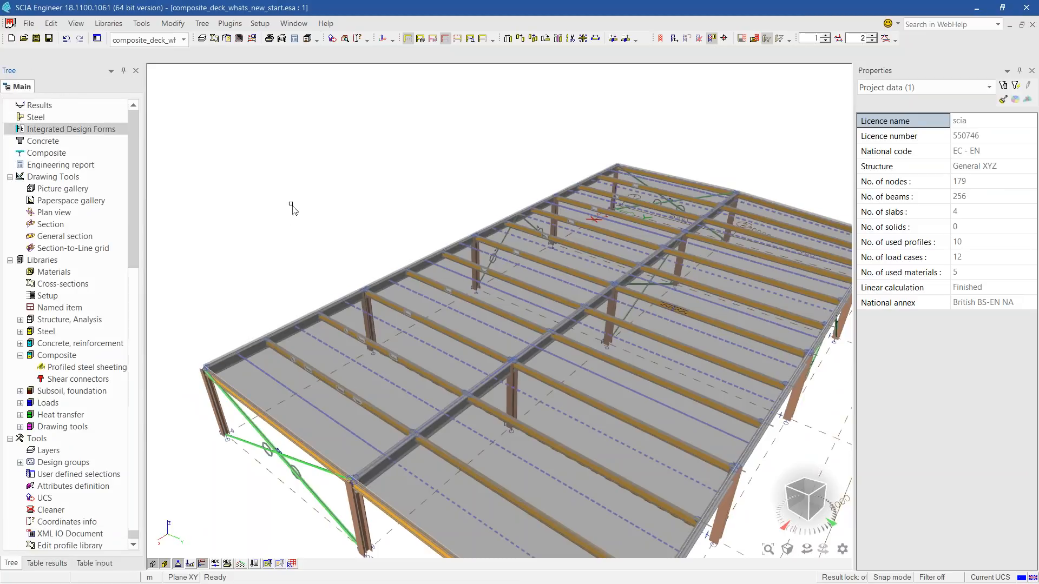
Step: Start a new opening as a 1D member component and choose the Elongated shape
scroll(324, 428, up, 2)
middle_drag(329, 441, 366, 441)
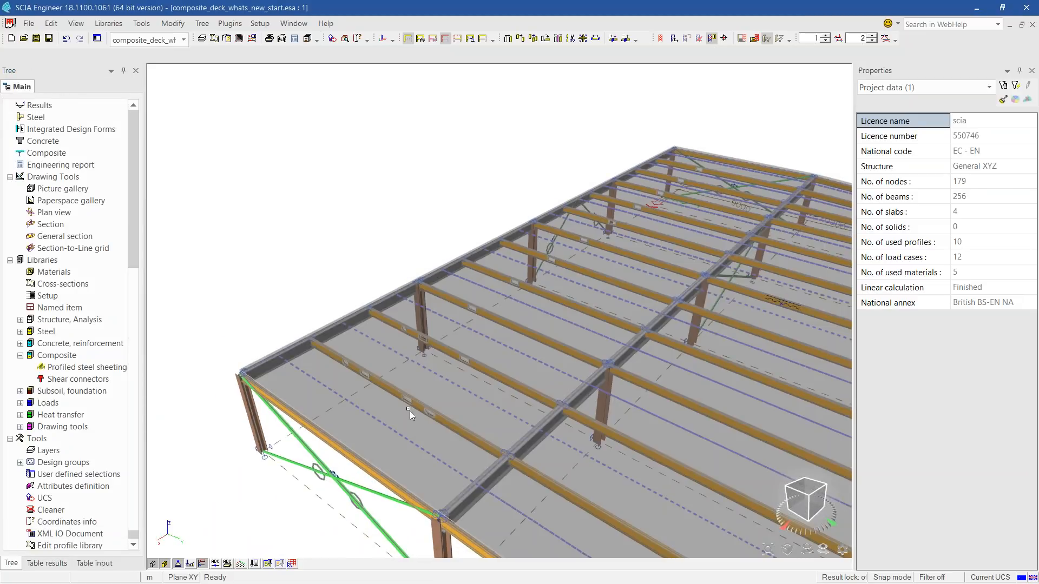
scroll(410, 410, up, 2)
middle_drag(411, 468, 398, 417)
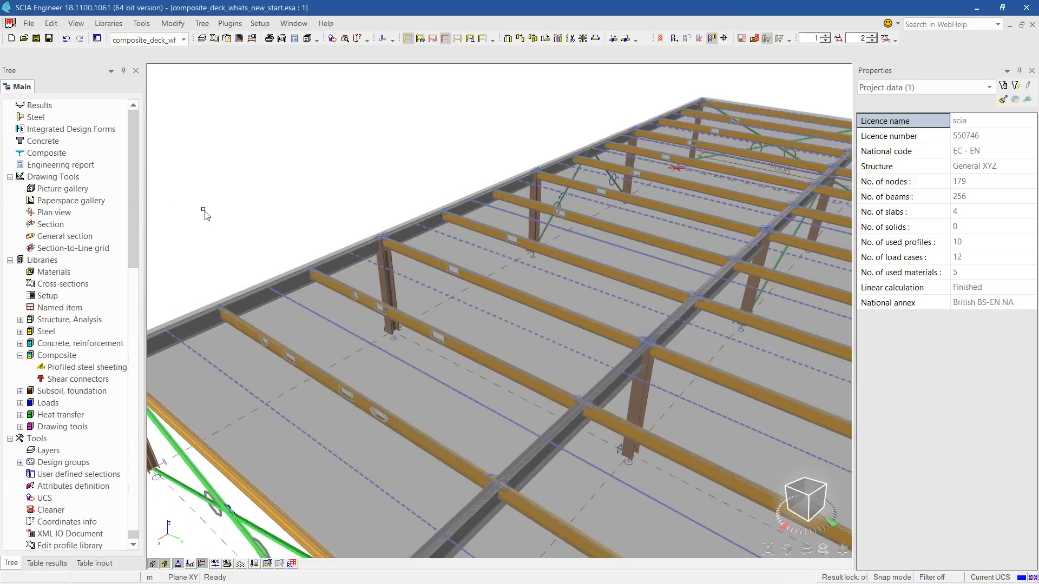
scroll(55, 135, up, 7)
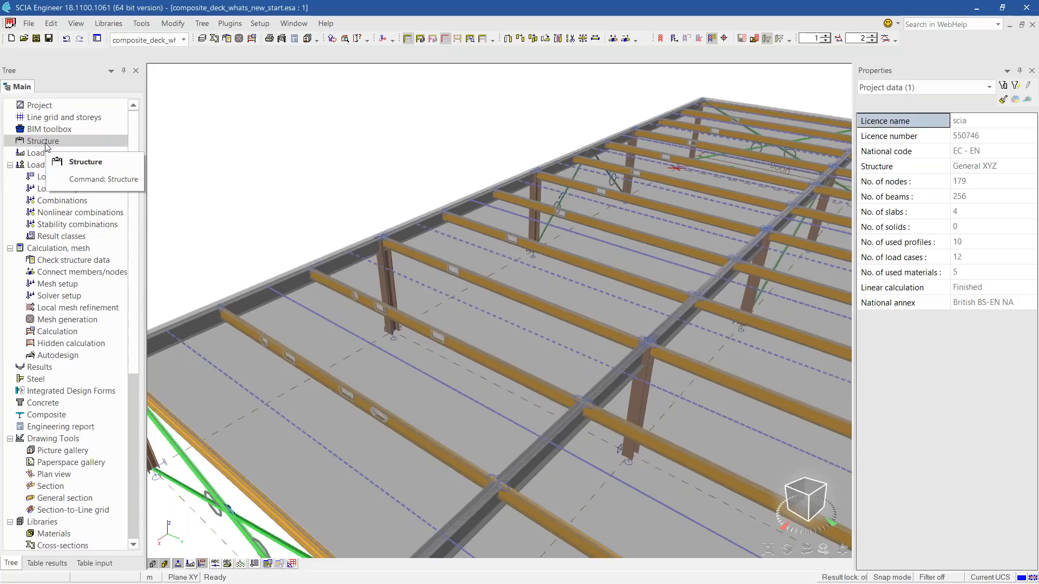
click(46, 141)
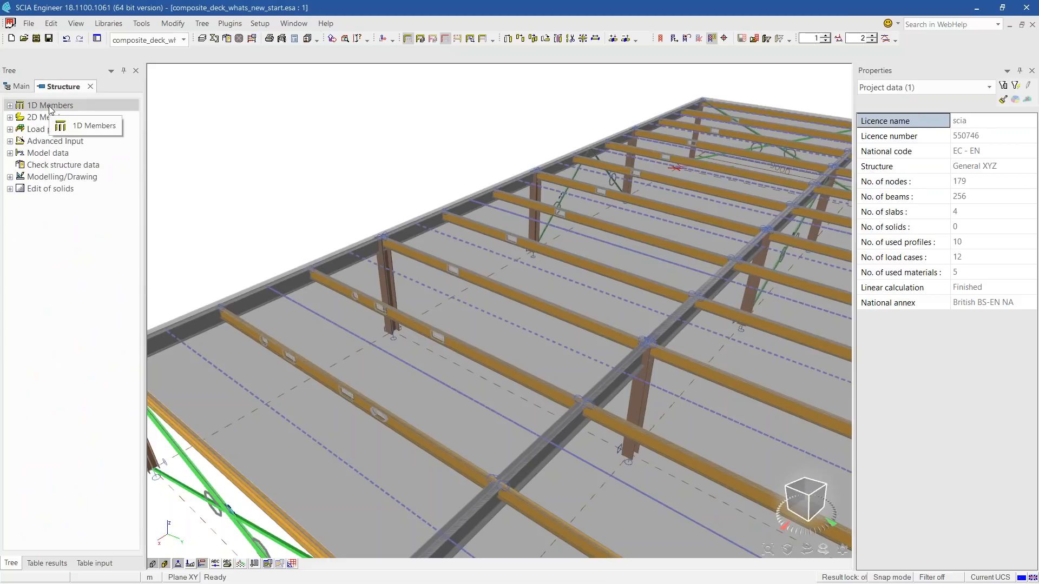
double_click(65, 105)
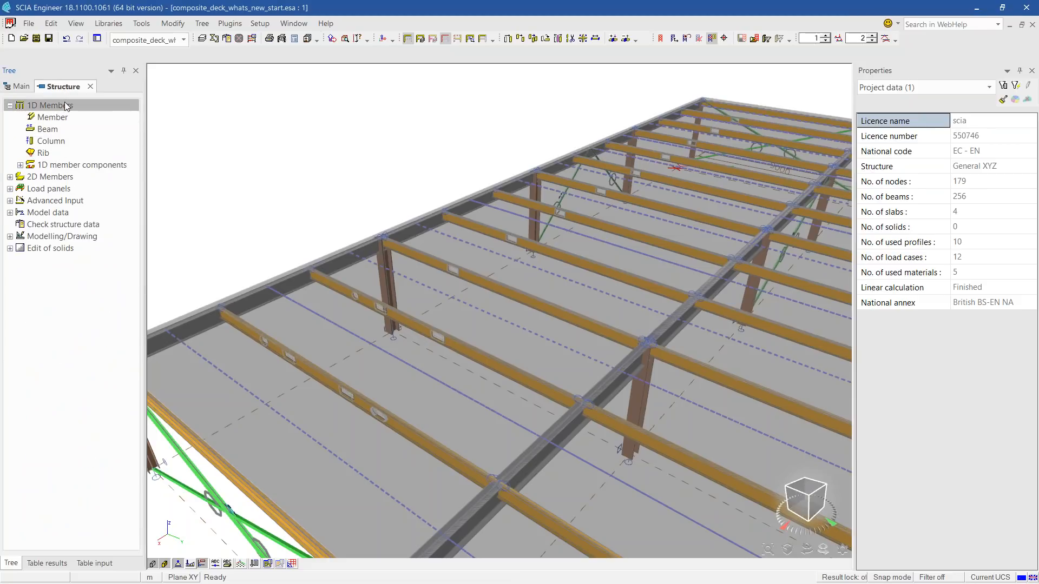
double_click(23, 165)
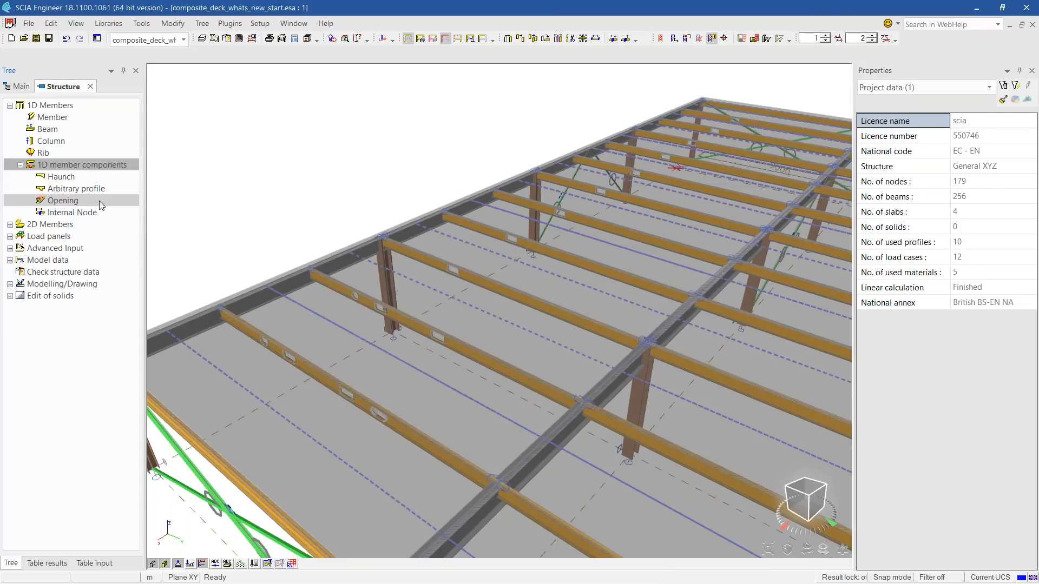
double_click(100, 204)
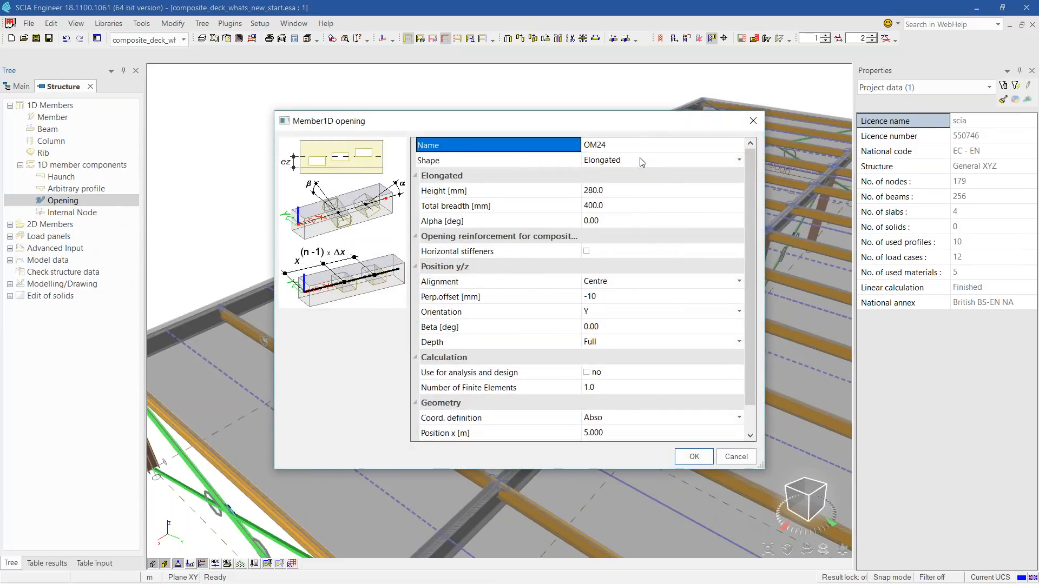
click(642, 162)
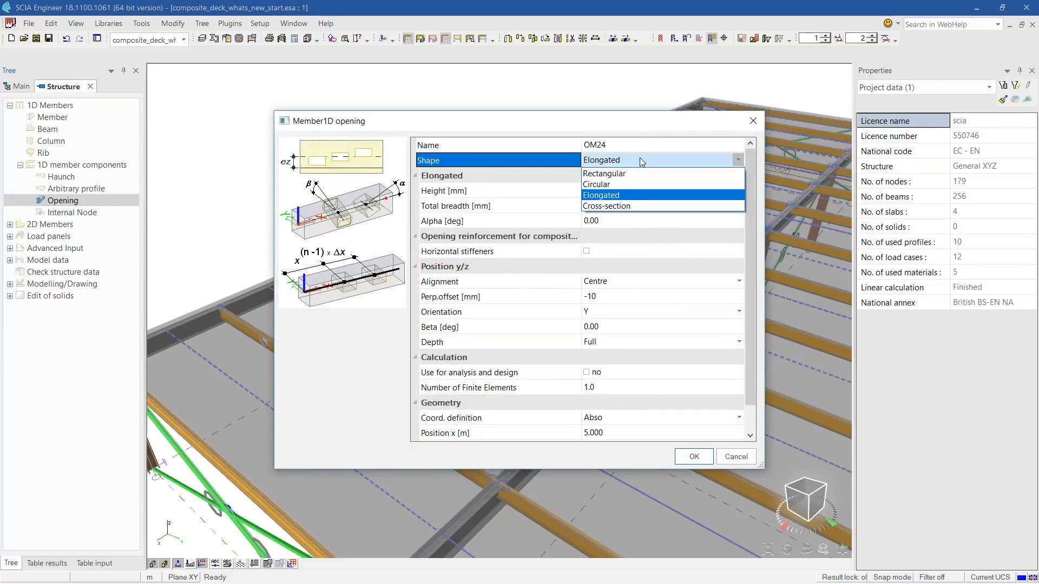
click(611, 196)
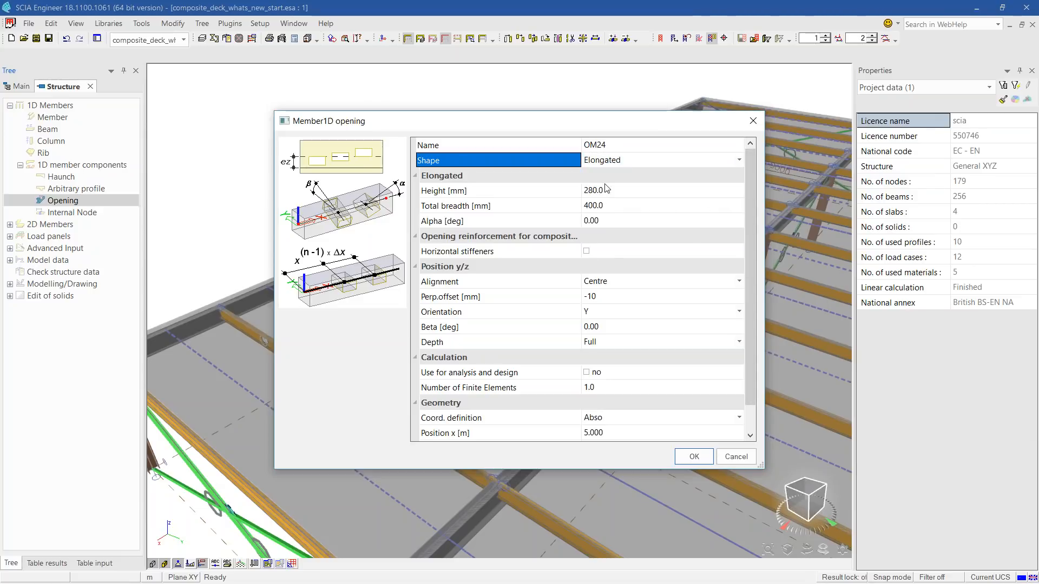
Step: Set the elongated opening's total breadth to 450 mm and its height to 250 mm, and accept the definition
click(611, 206)
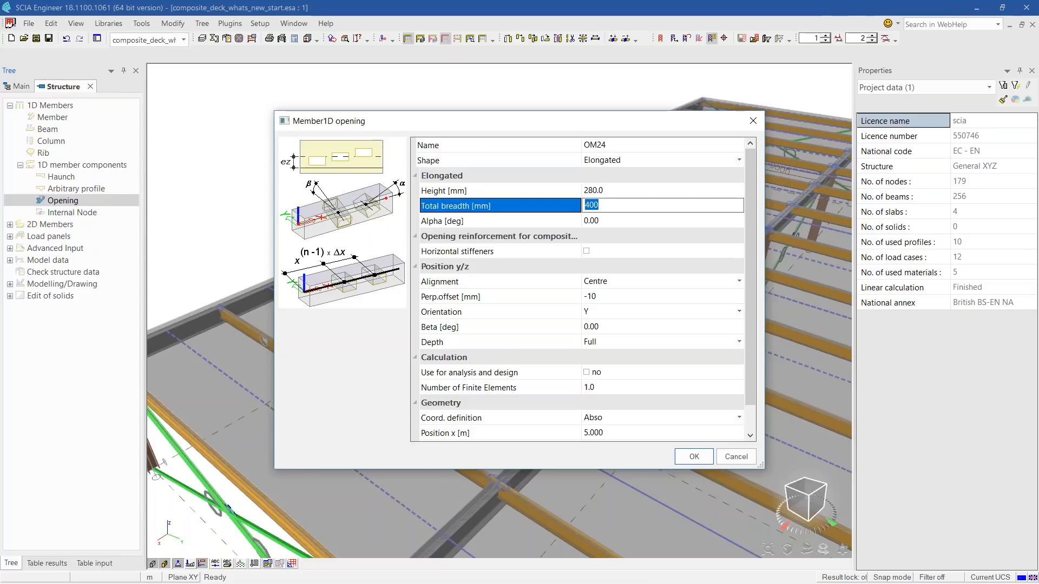
text(450)
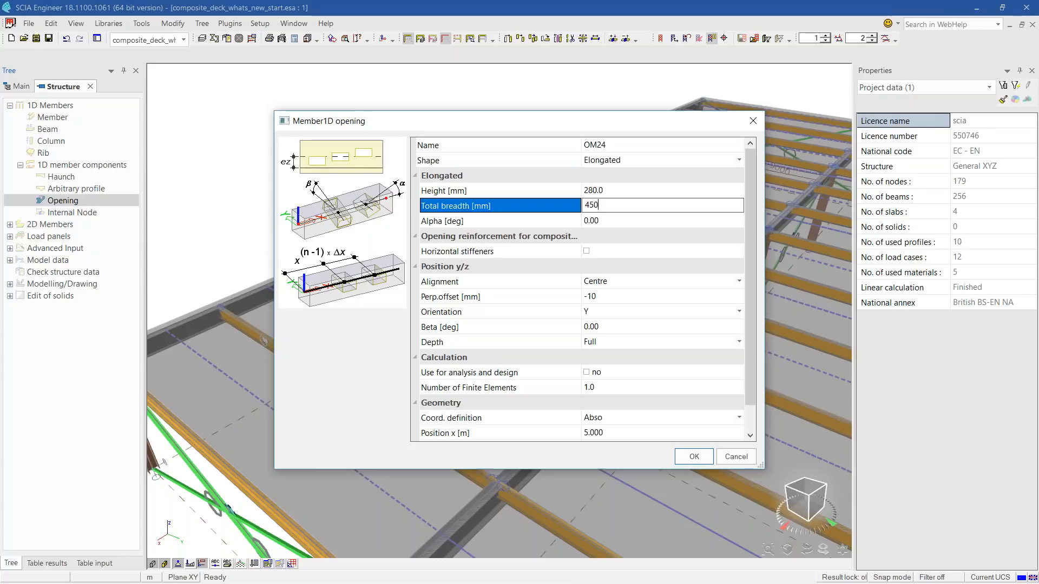
click(629, 192)
text(2)
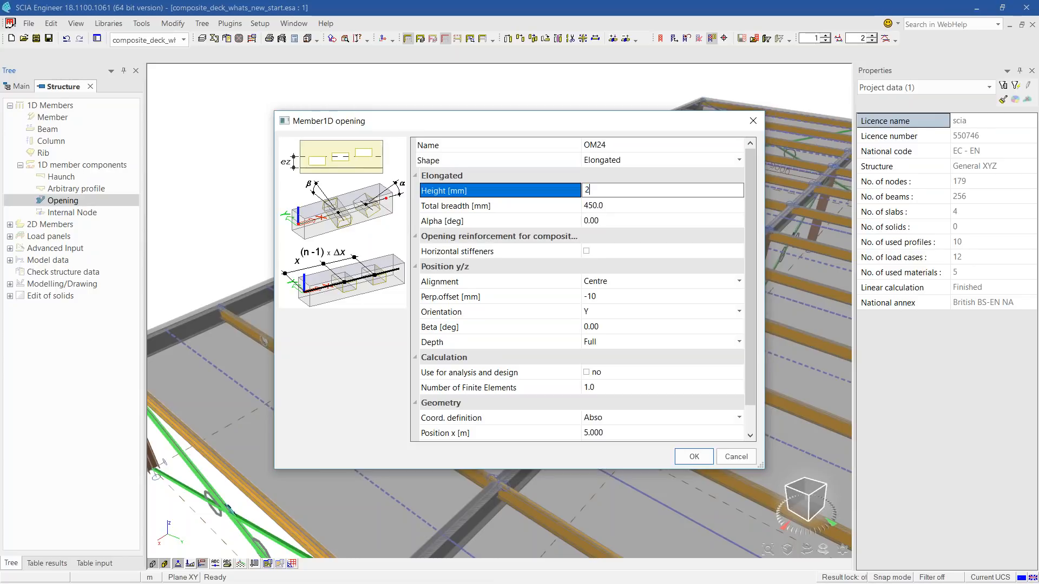
text(50)
click(560, 207)
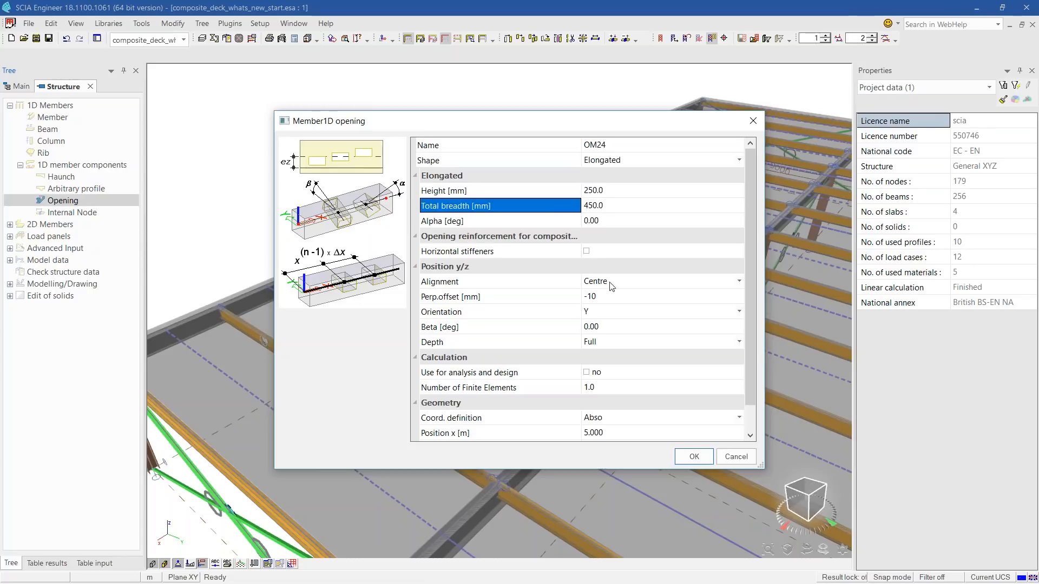
click(695, 457)
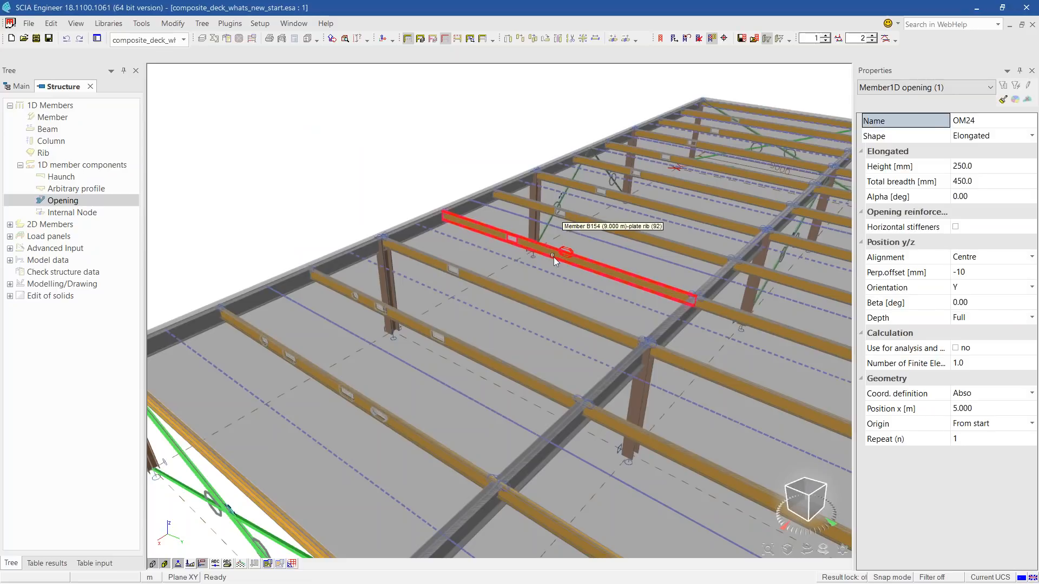
Step: Place the elongated opening on secondary beam B154 and finish the placement
click(554, 257)
key(Escape)
scroll(563, 259, up, 4)
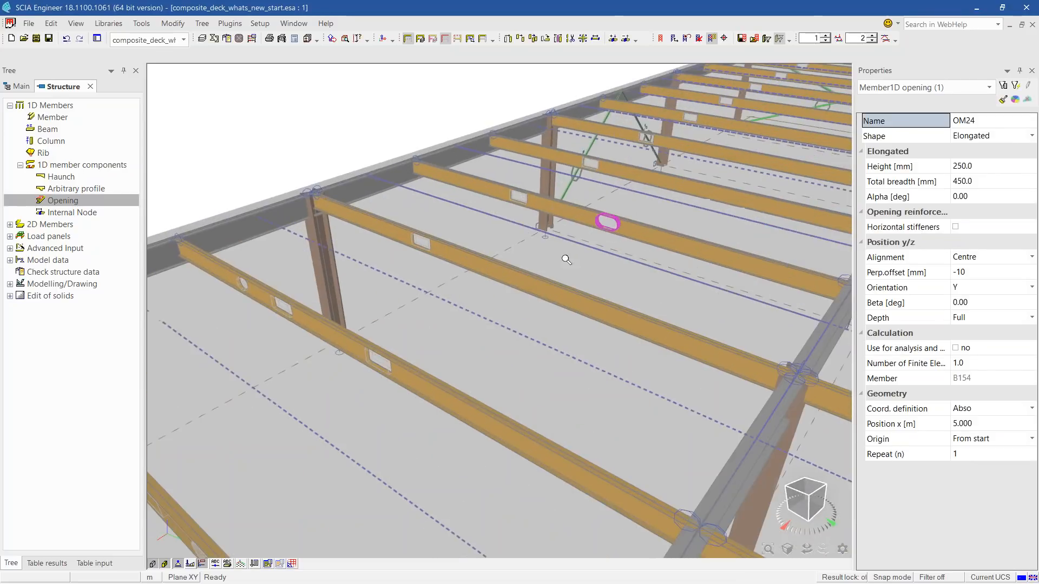
middle_drag(628, 236, 616, 265)
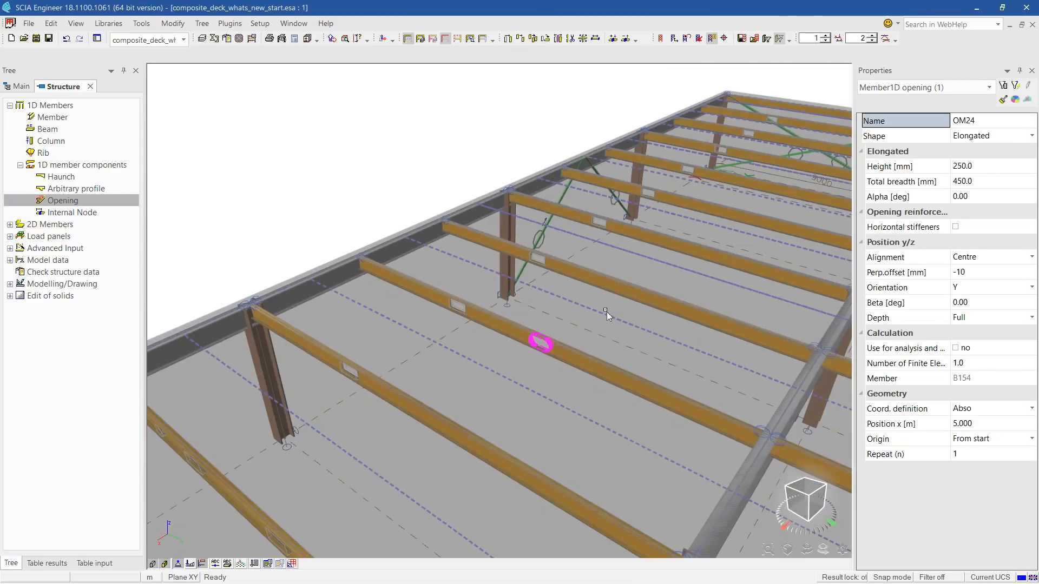
scroll(530, 352, up, 2)
scroll(568, 438, up, 5)
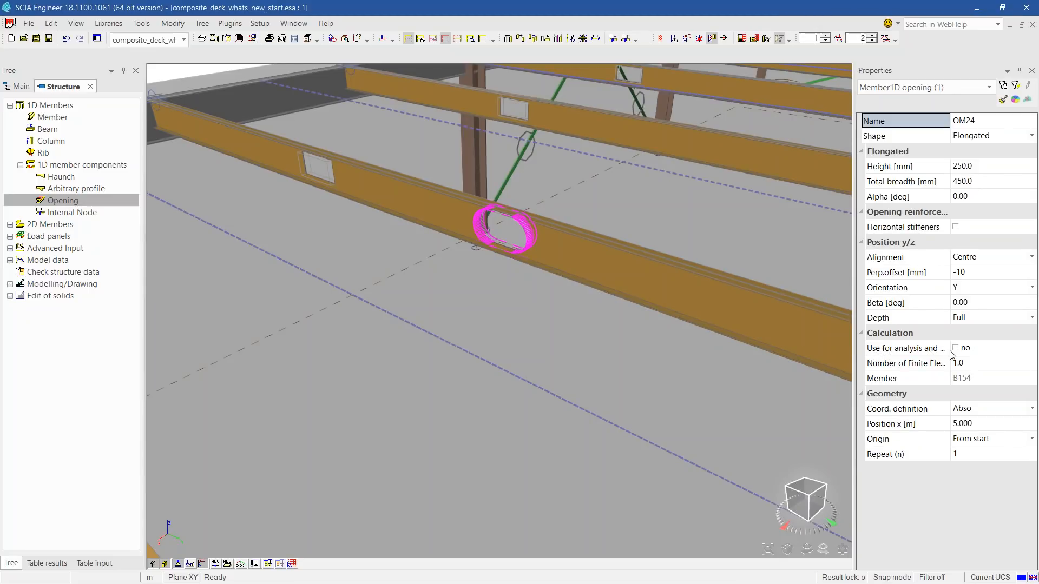
Step: Examine the placed opening in the beam web and its Use for analysis and design setting
drag(854, 347, 770, 347)
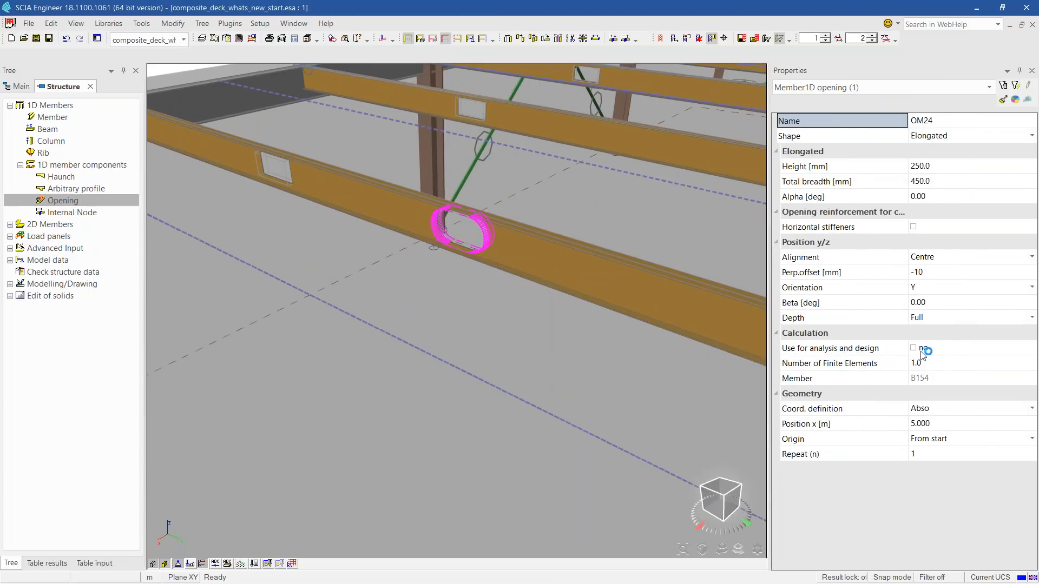
drag(778, 349, 857, 350)
middle_drag(503, 269, 540, 306)
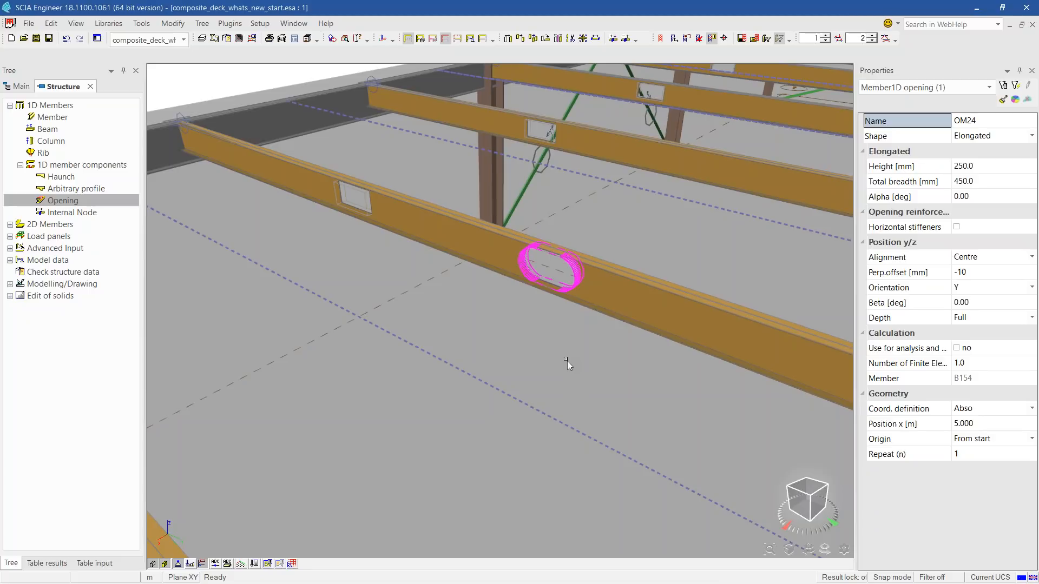
scroll(567, 362, down, 2)
middle_drag(554, 321, 446, 329)
middle_drag(412, 410, 420, 415)
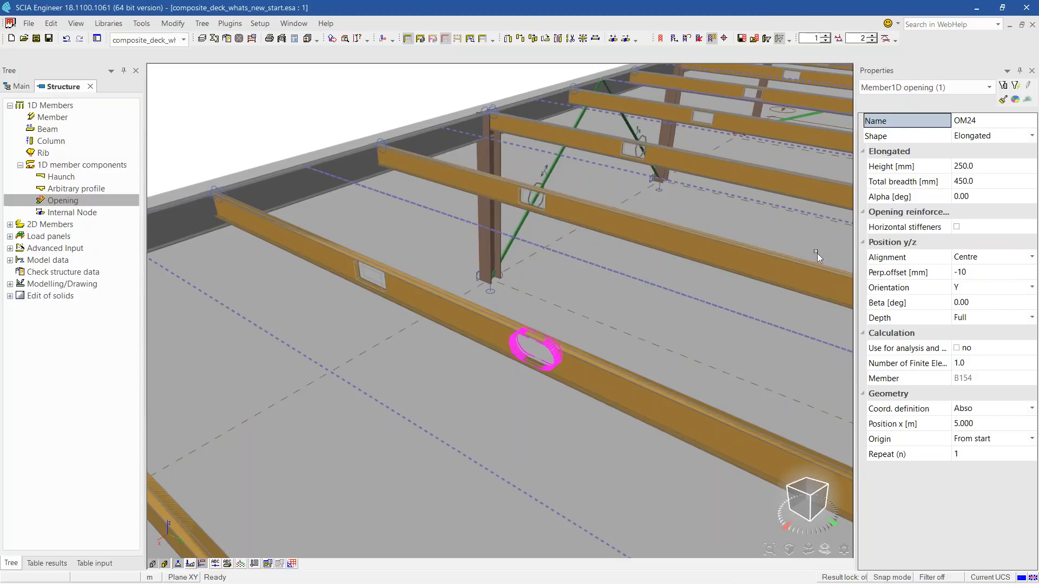
Step: Enable horizontal stiffeners for the opening and set their type to Double-sided
click(959, 227)
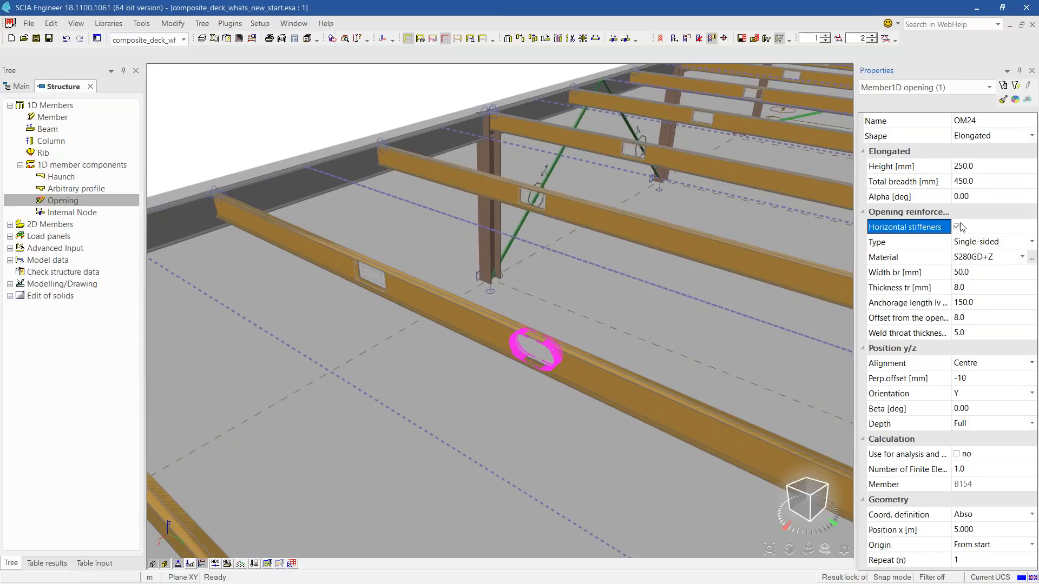
click(981, 243)
click(981, 243)
click(980, 266)
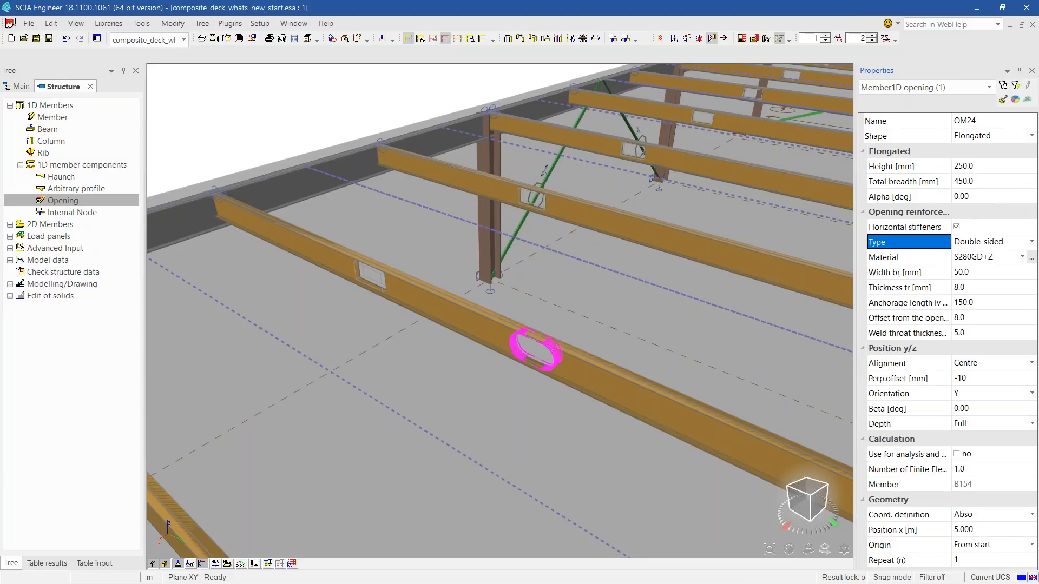
Step: Set the material of the opening's horizontal stiffeners to S 275 ML
click(978, 258)
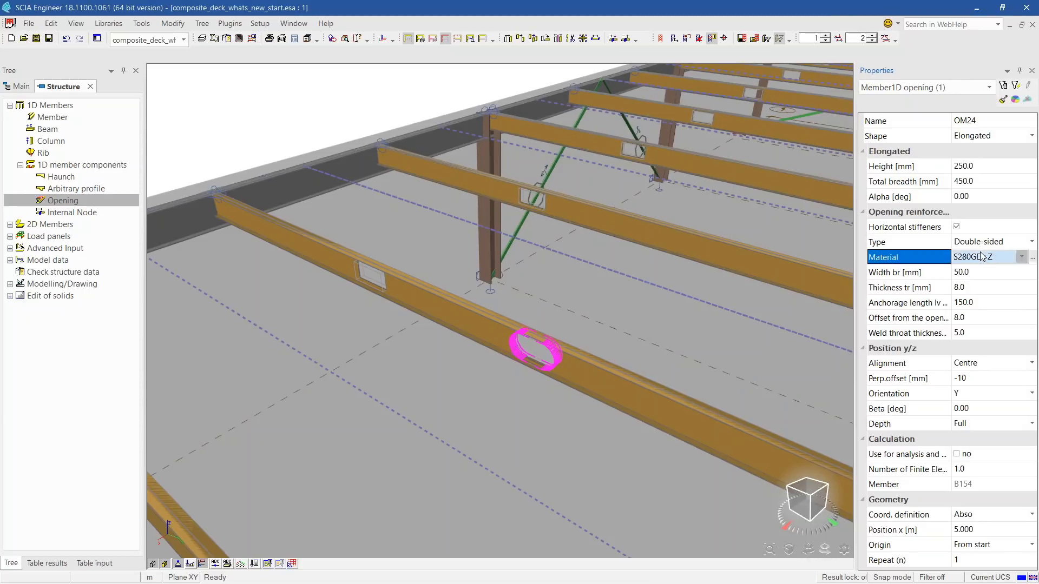
click(980, 258)
scroll(982, 255, up, 1)
scroll(982, 254, up, 5)
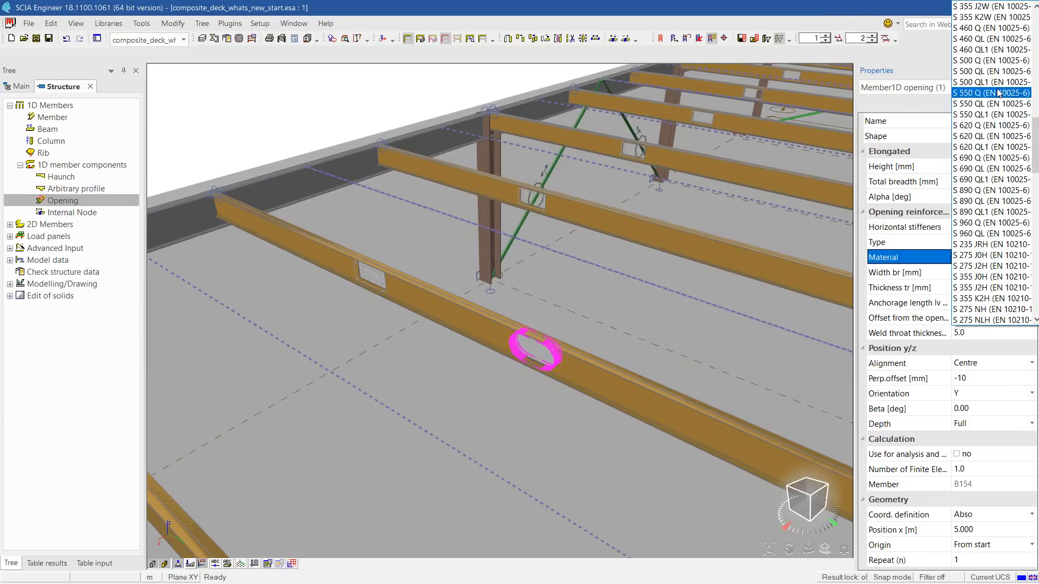
click(982, 72)
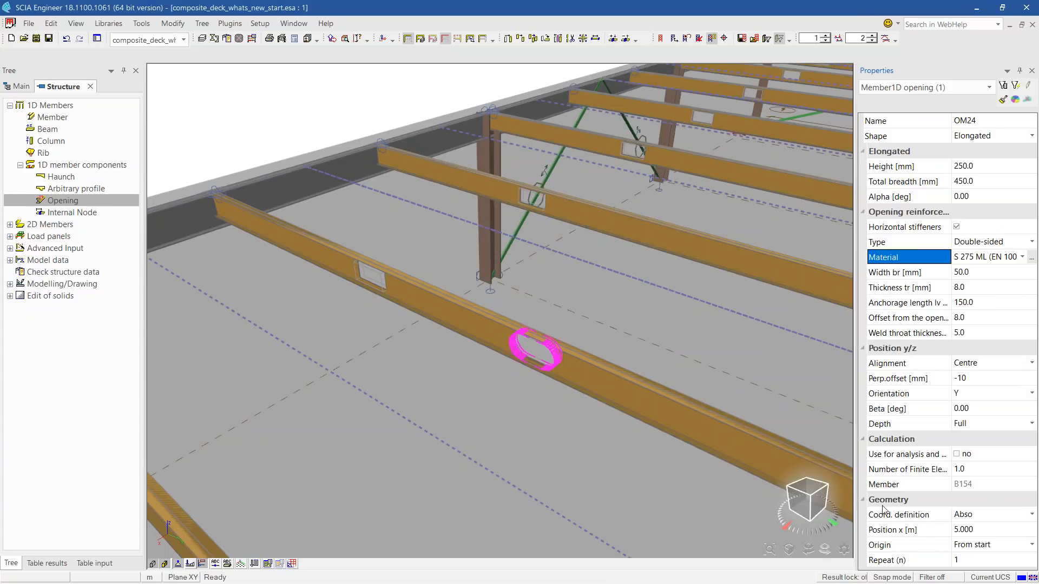
Step: Move the opening along the beam by setting its position x to 6 m, with absolute coordinate definition
click(937, 532)
click(983, 531)
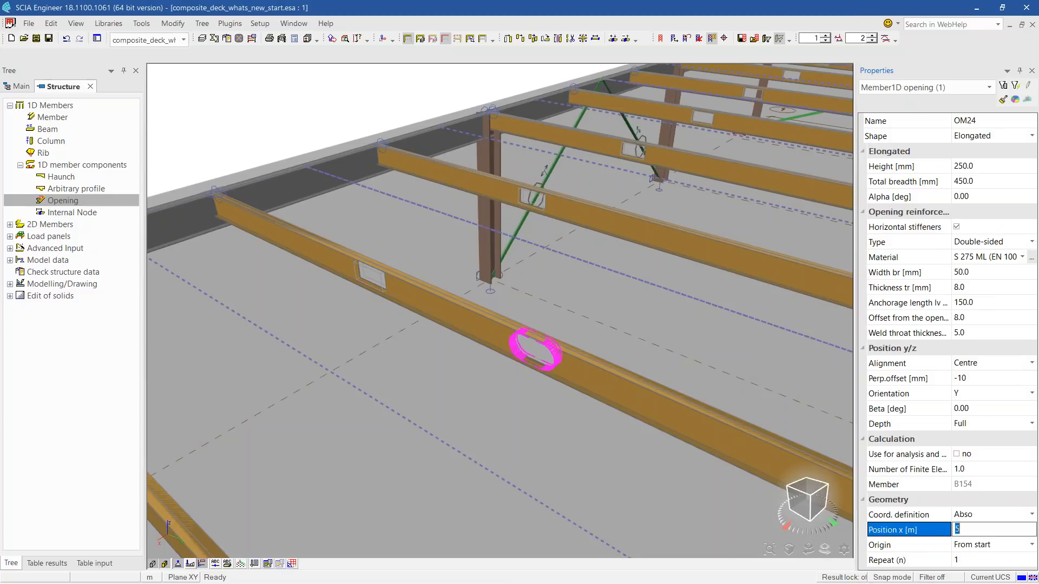
text(6)
key(Return)
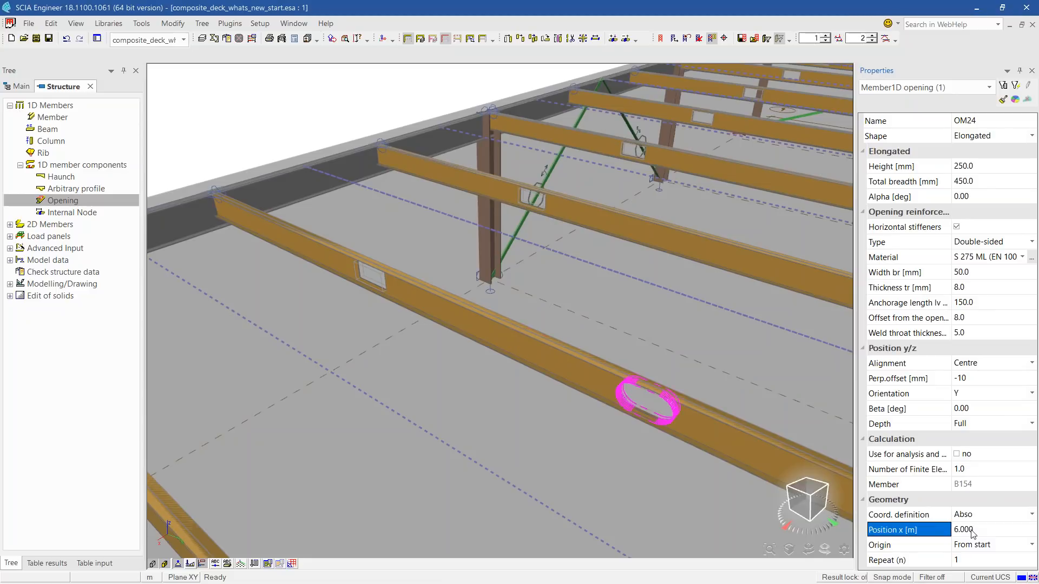
click(969, 516)
click(969, 517)
Step: Leave the structure input and open the composite design functions for 1D members
scroll(587, 401, down, 2)
middle_drag(536, 457, 580, 427)
scroll(579, 427, up, 2)
scroll(580, 427, down, 2)
scroll(590, 415, down, 3)
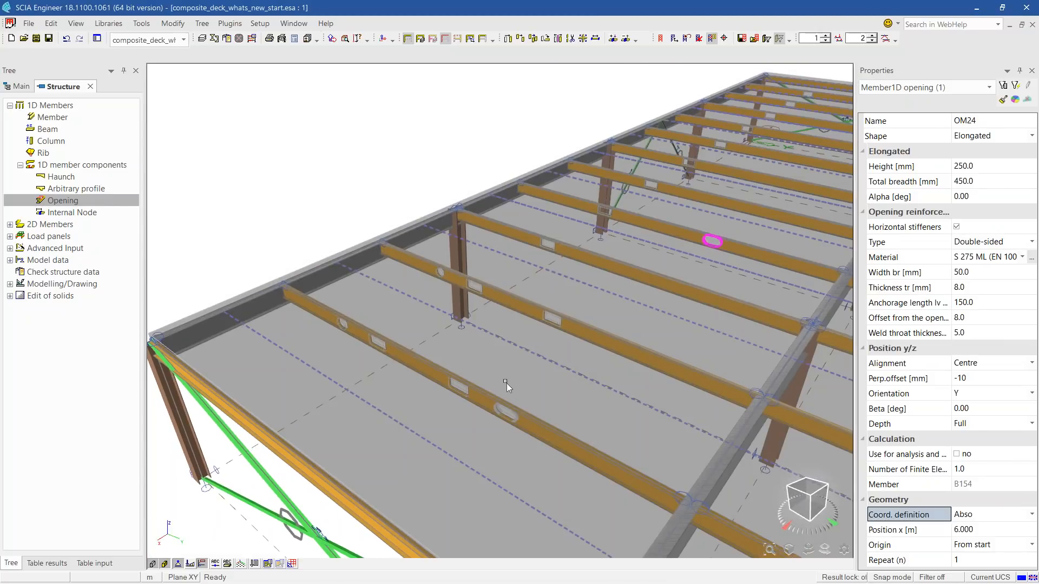
click(89, 87)
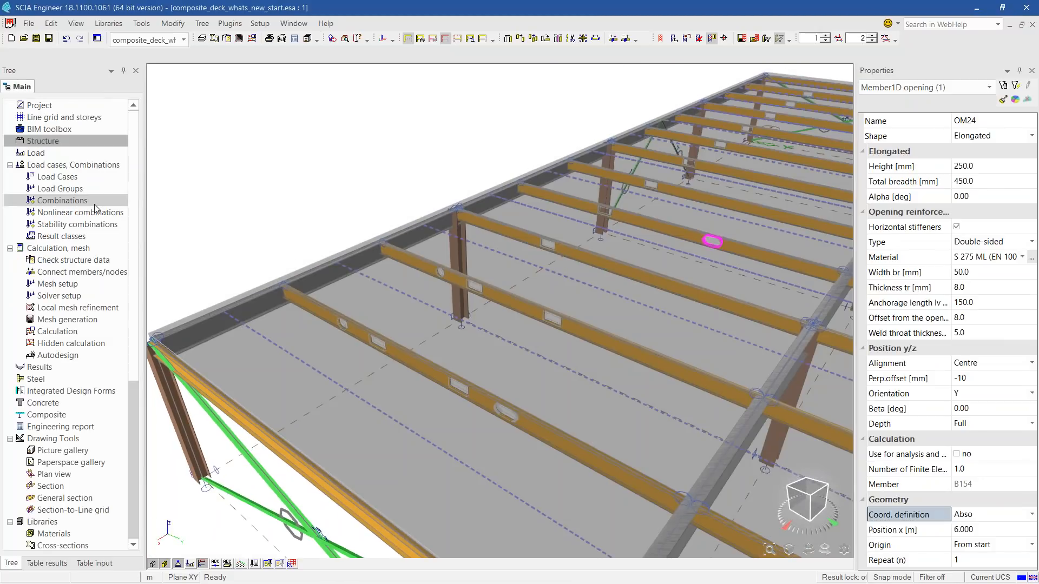
click(61, 415)
double_click(70, 140)
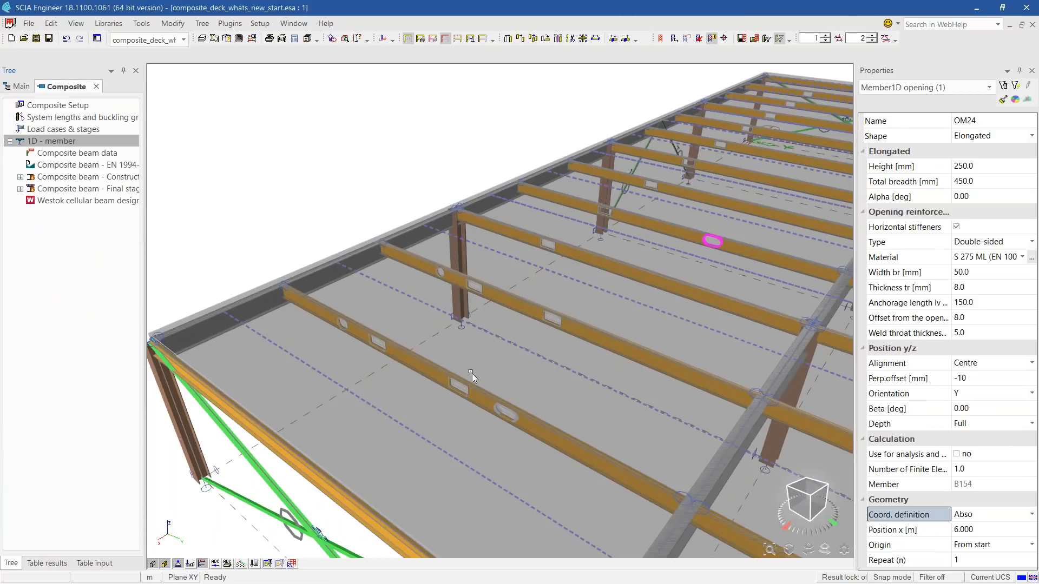
Step: Clear the opening's selection and select the three adjacent secondary beams with web openings nearest the front of the deck
click(439, 374)
key(Escape)
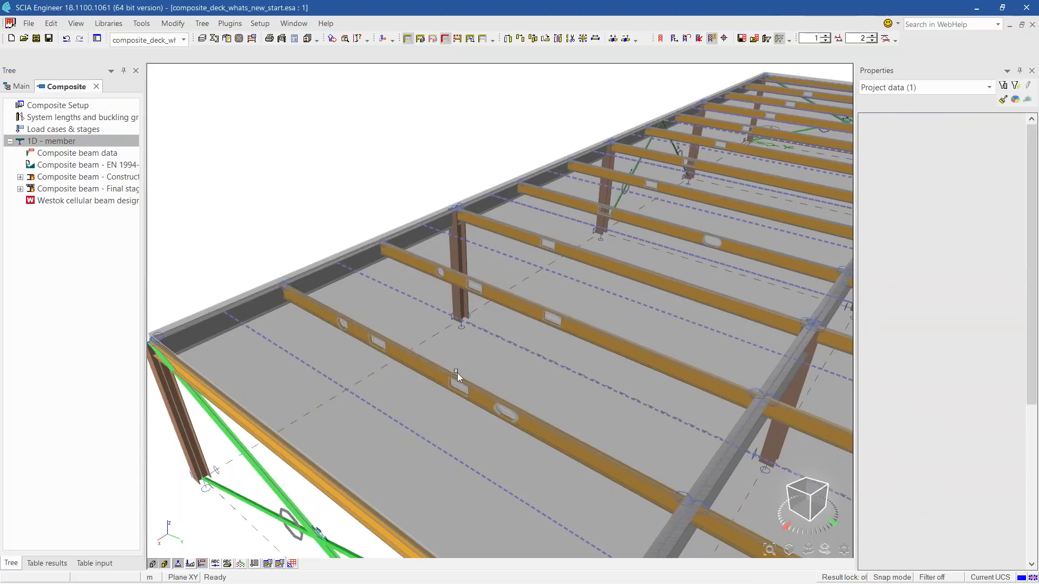
click(438, 369)
click(570, 318)
click(655, 275)
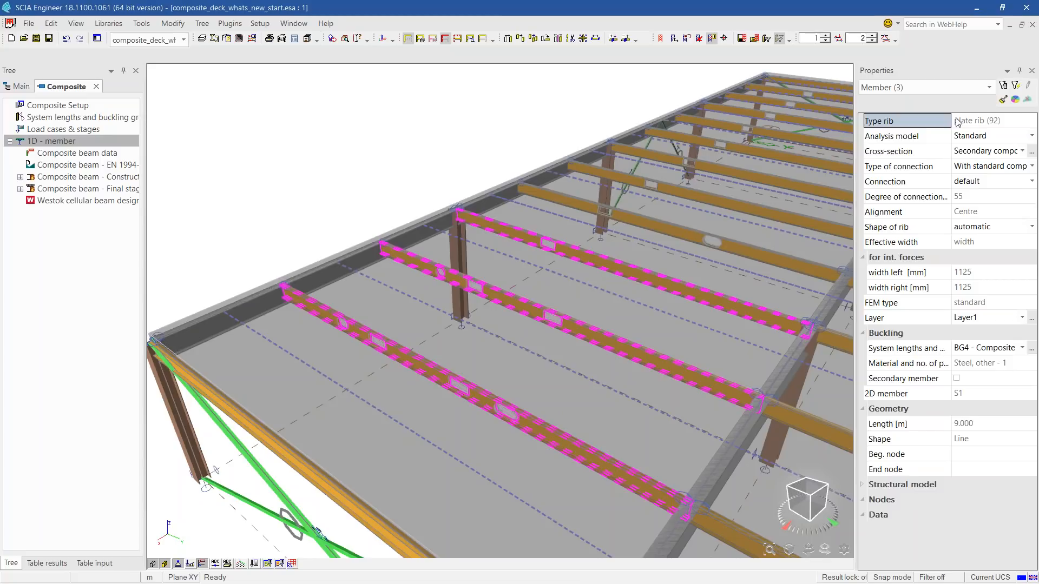
Step: Open the Composite beam - EN 1994-1-1 check for the selected beams and set its type of load to Classes
click(76, 165)
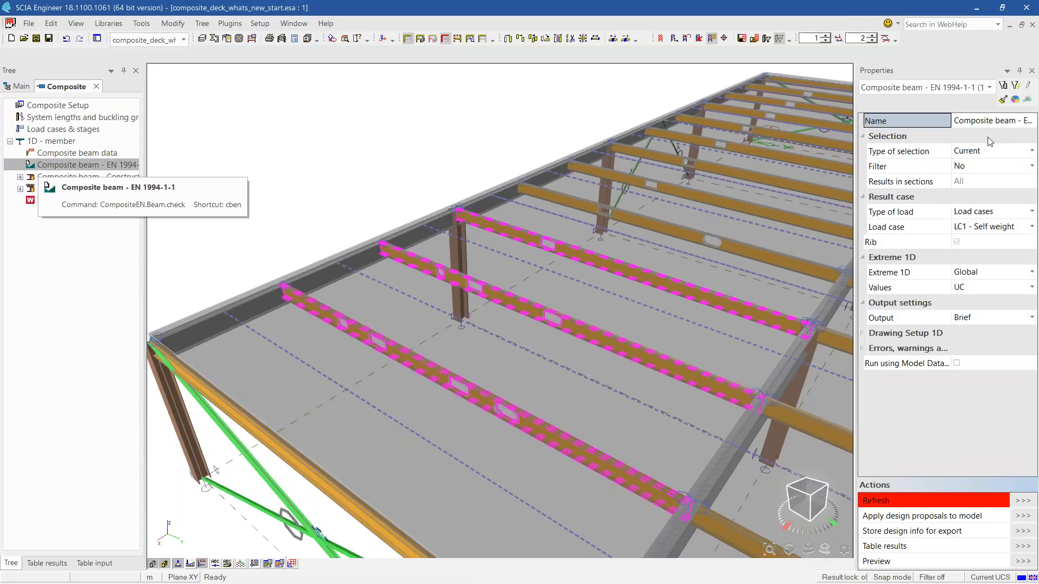
click(974, 211)
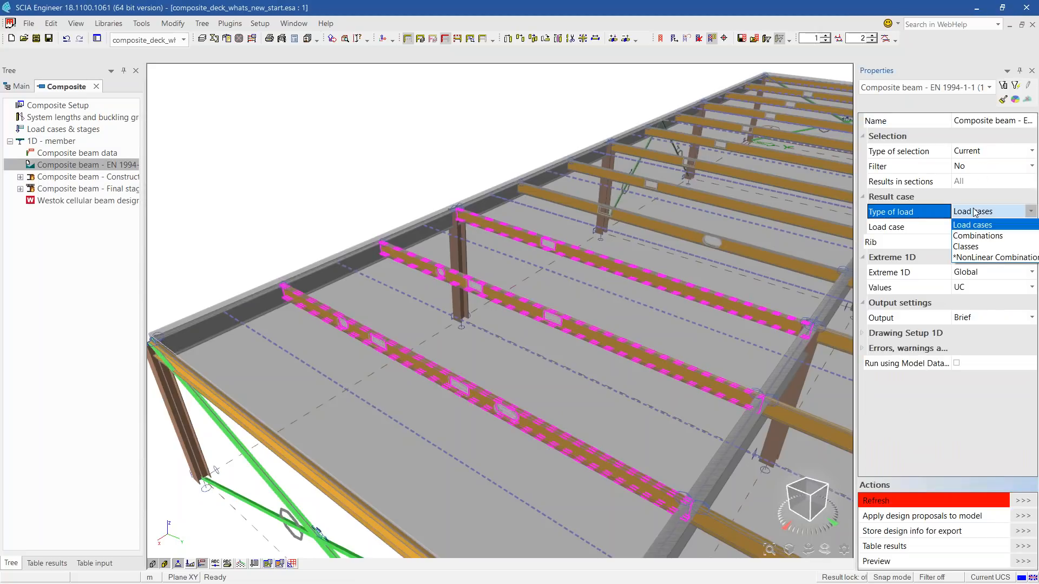
click(967, 249)
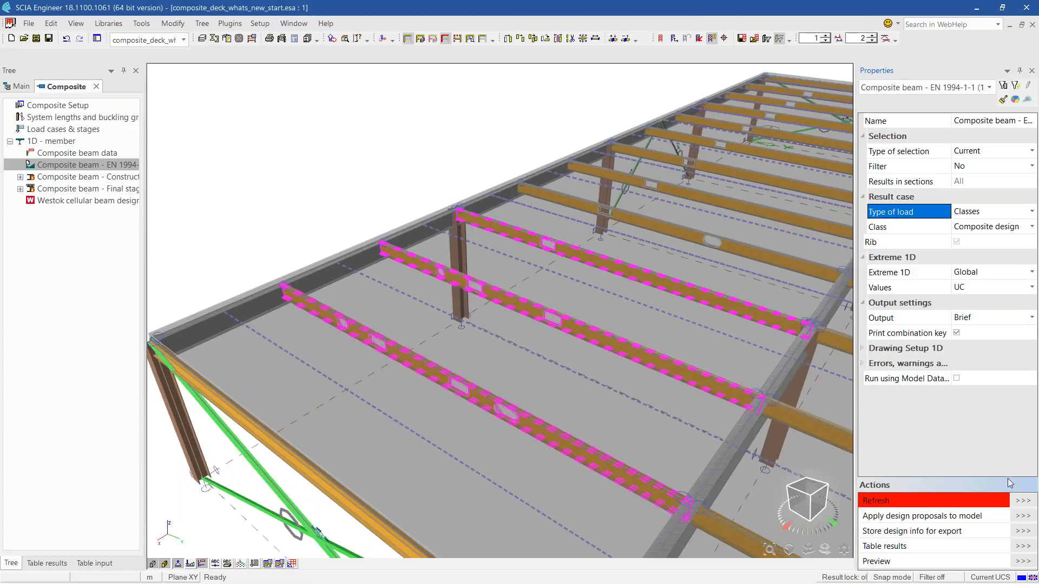
Step: Run the composite beam check on the three selected beams and read the errors and warnings flagged on the front one
click(1020, 502)
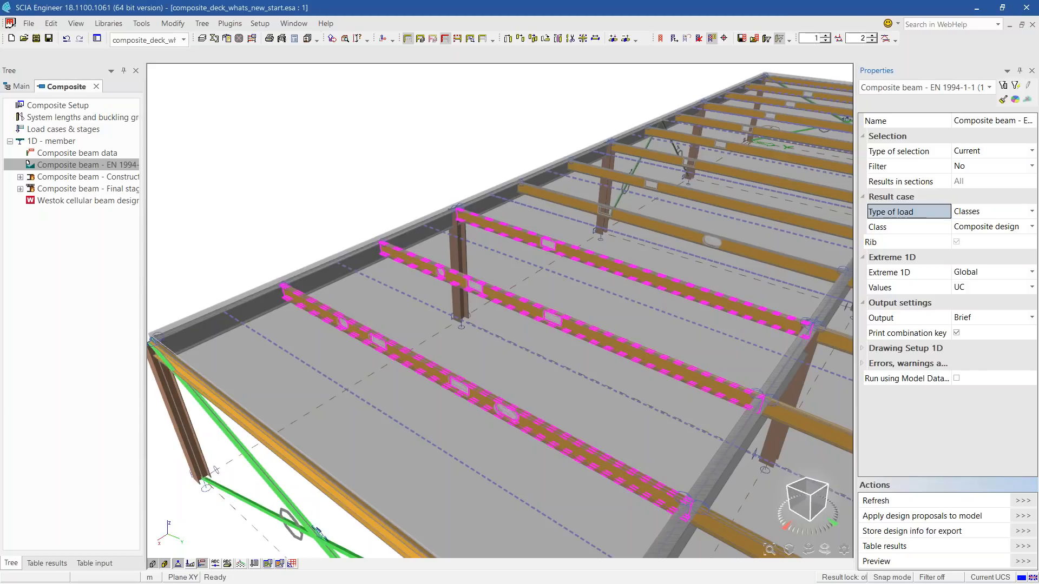
scroll(467, 502, down, 2)
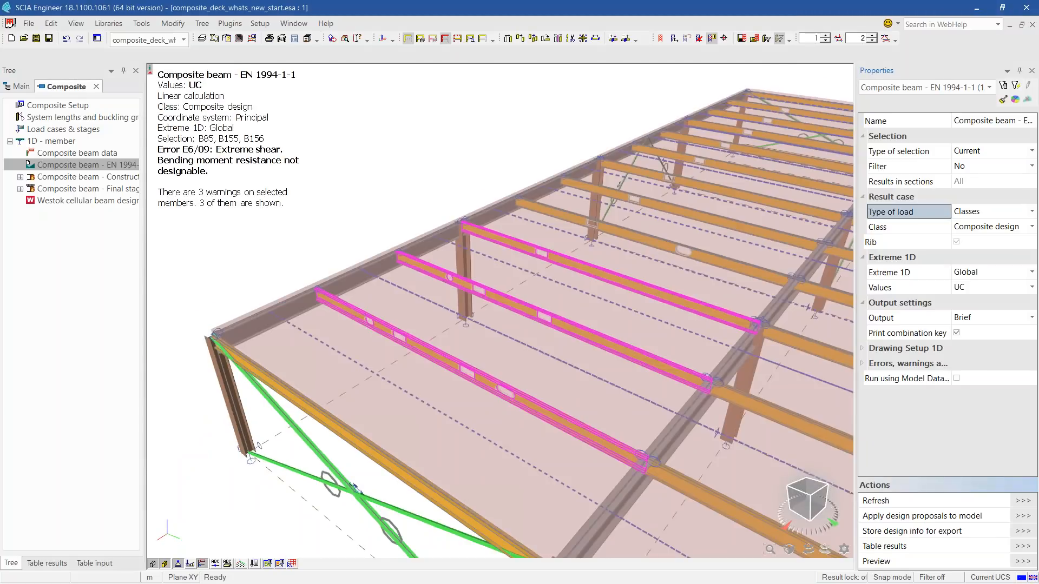
ctrl+right_drag(474, 497, 465, 454)
shift+right_drag(569, 358, 564, 416)
scroll(396, 336, up, 1)
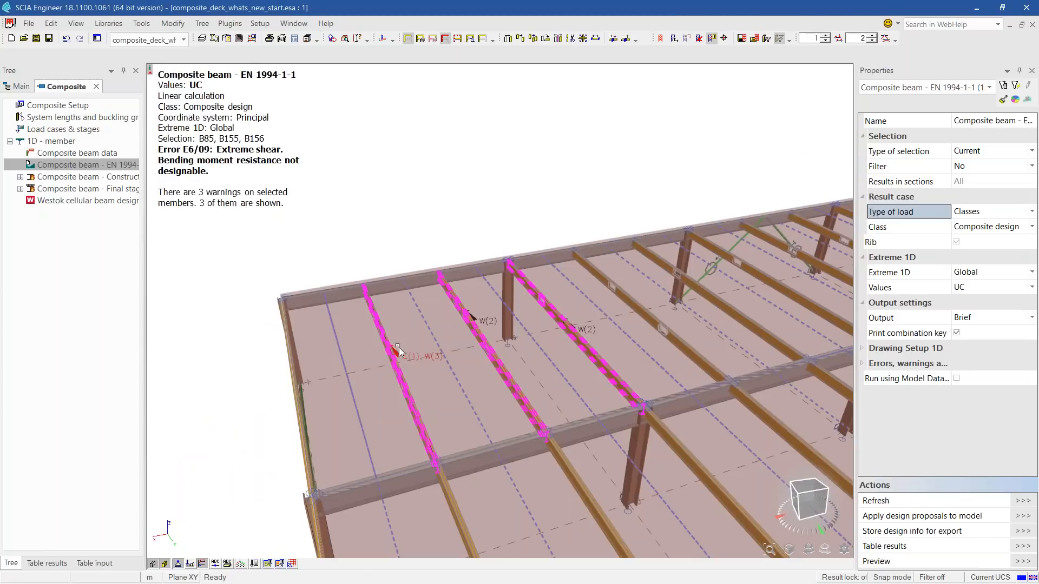
mouse_move(415, 355)
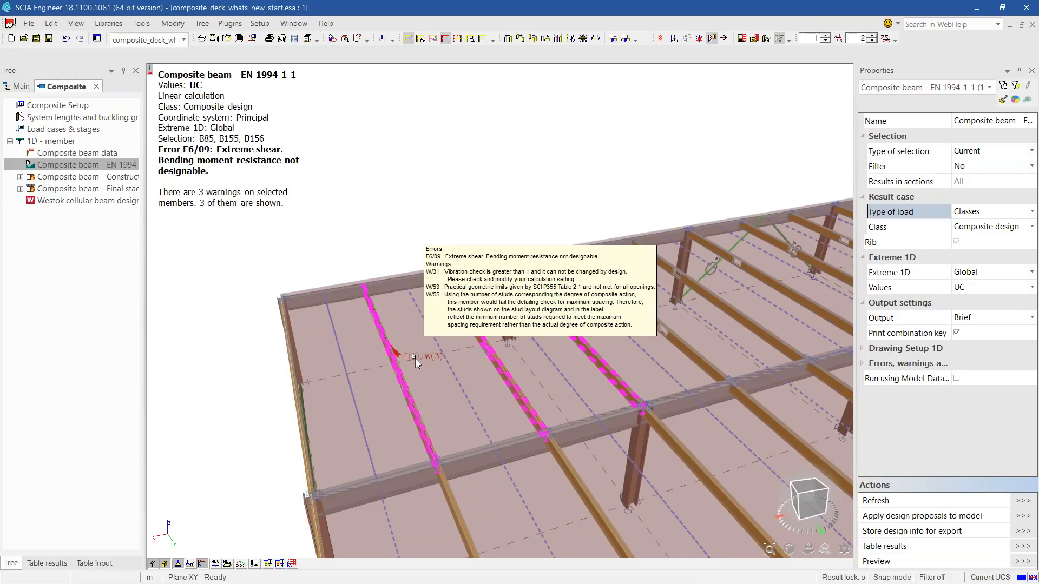
mouse_move(409, 355)
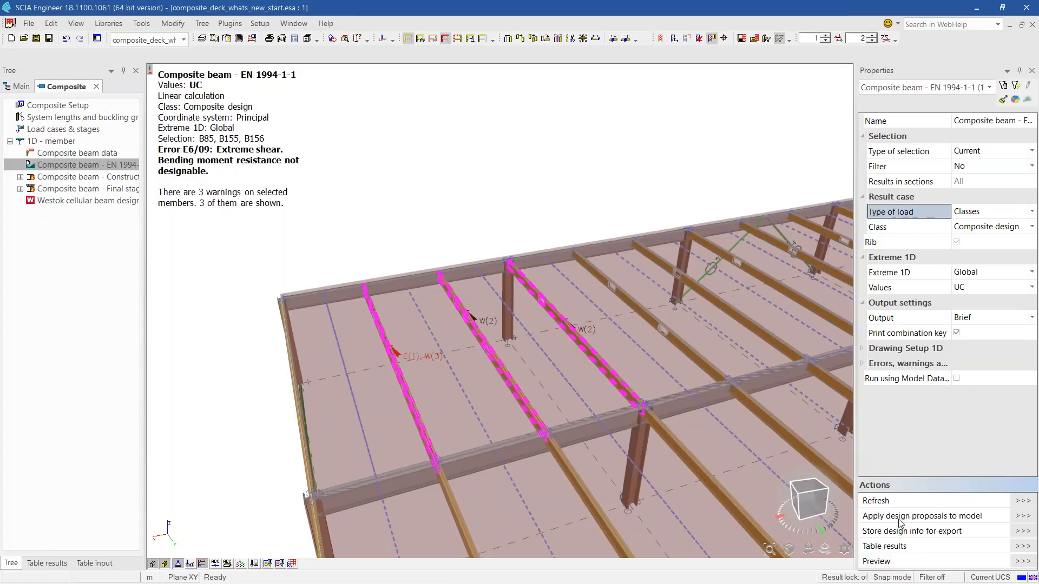
Step: Apply the design proposal UB406/140/39 to the selected beams only, with Modify unselected switched off
ctrl+right_drag(566, 511, 584, 525)
ctrl+right_drag(664, 531, 666, 518)
ctrl+right_drag(516, 458, 501, 417)
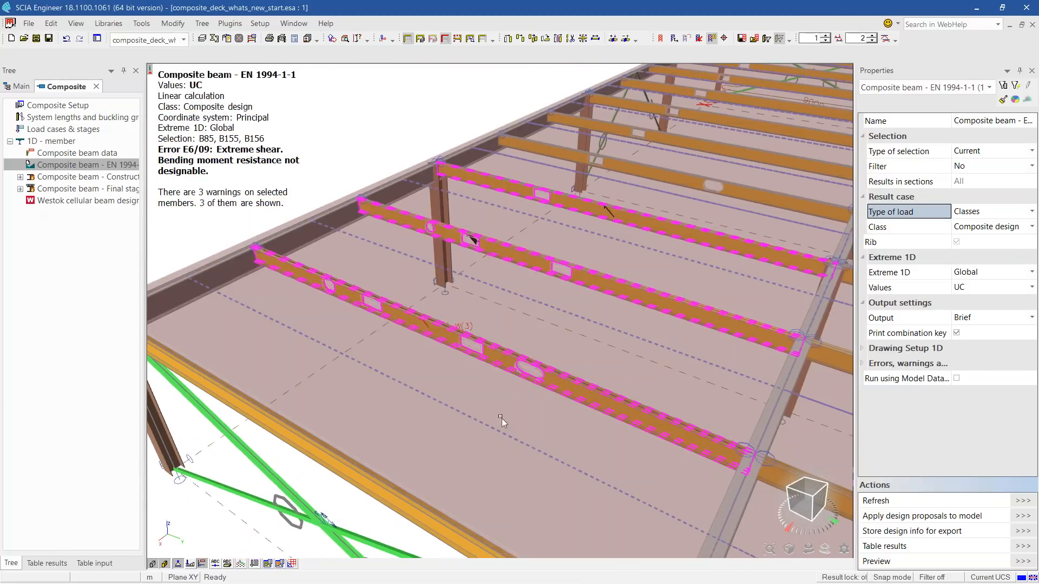
click(834, 578)
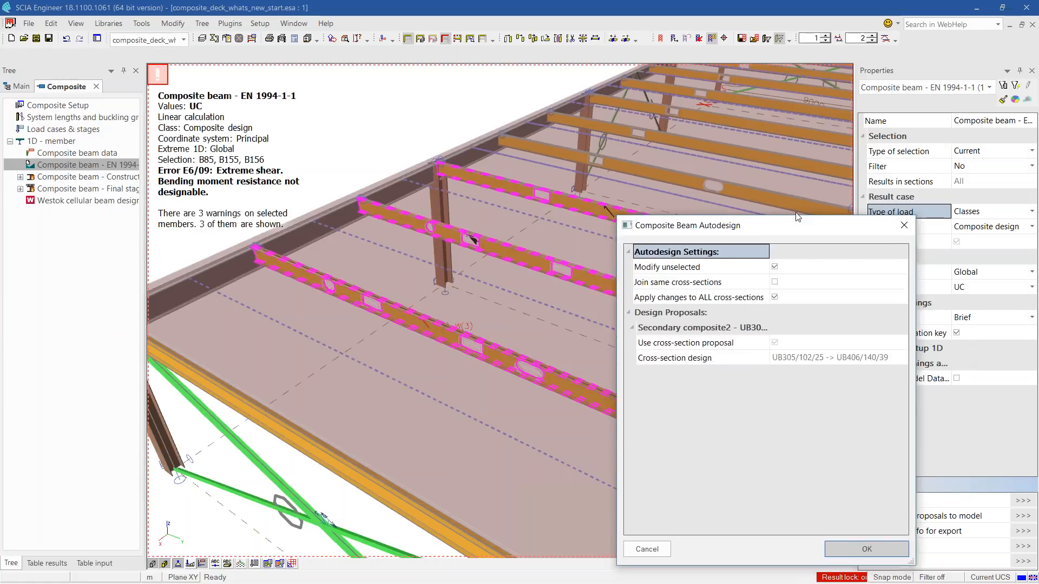
drag(797, 219, 708, 199)
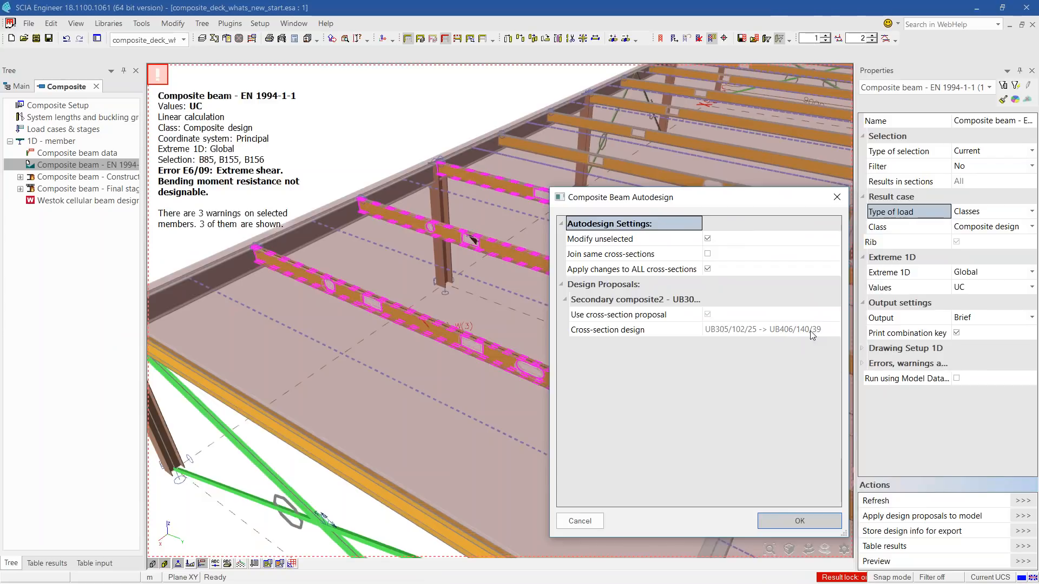
click(717, 241)
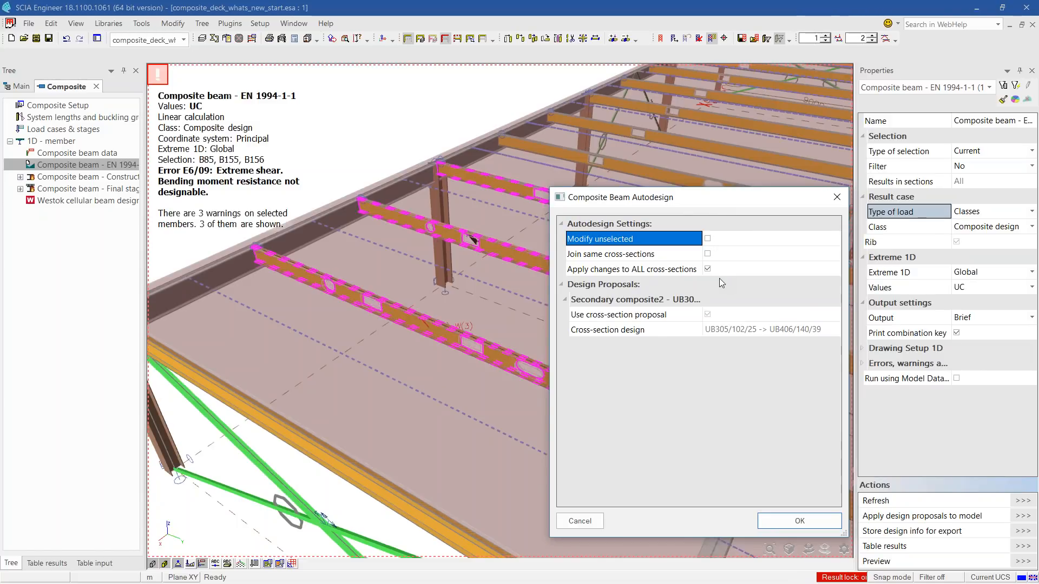
click(781, 524)
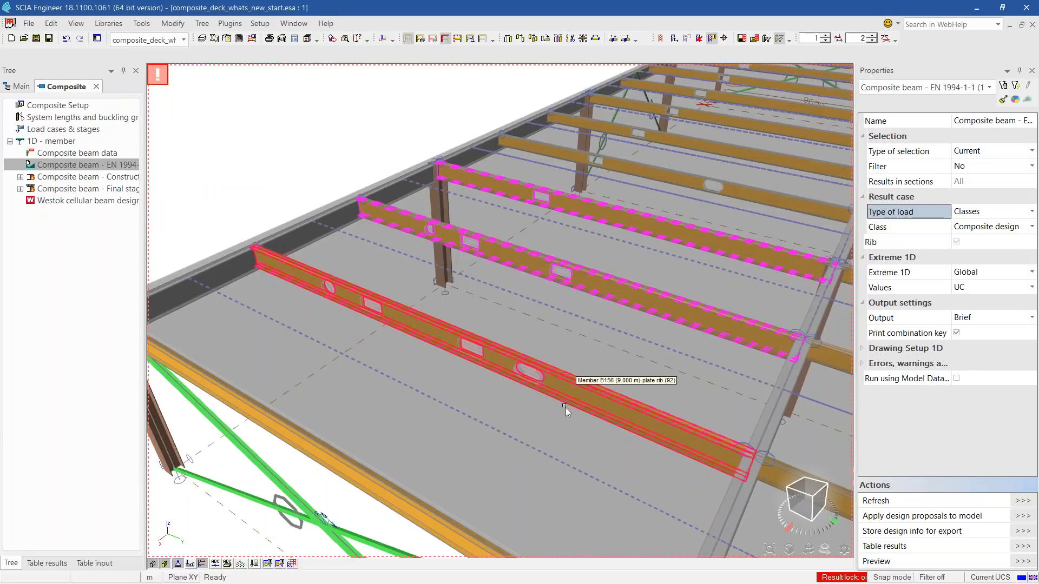
Step: Refresh the composite beam check for the resized beams and examine their unity check diagrams
ctrl+right_drag(553, 461, 552, 455)
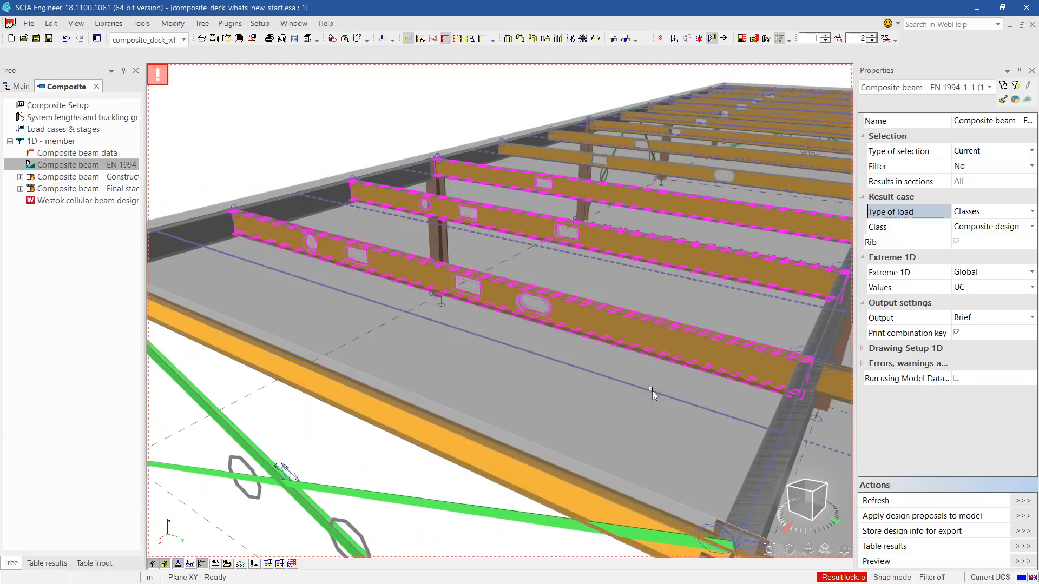
middle_drag(651, 391, 650, 394)
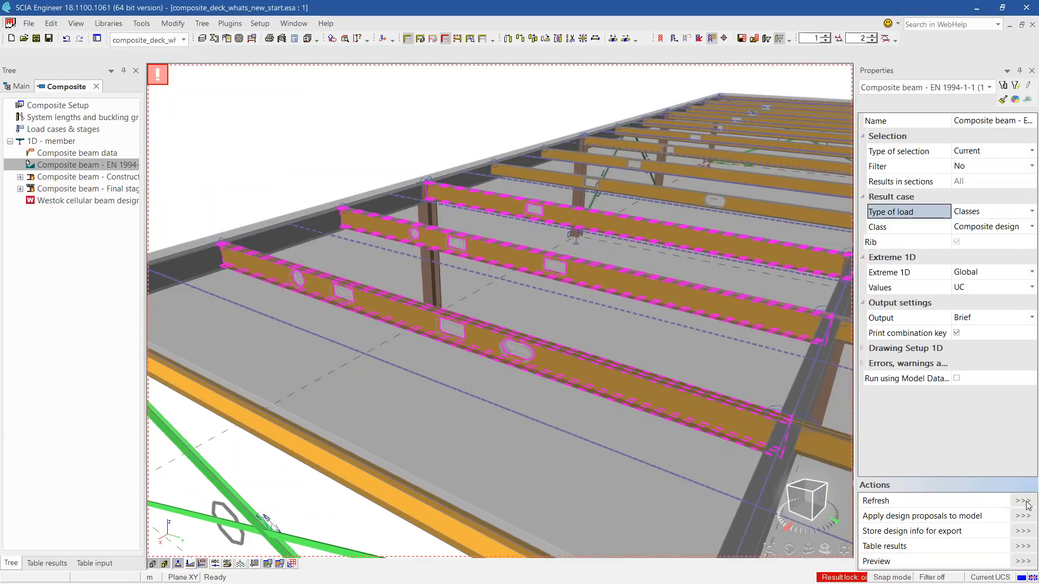
click(1028, 505)
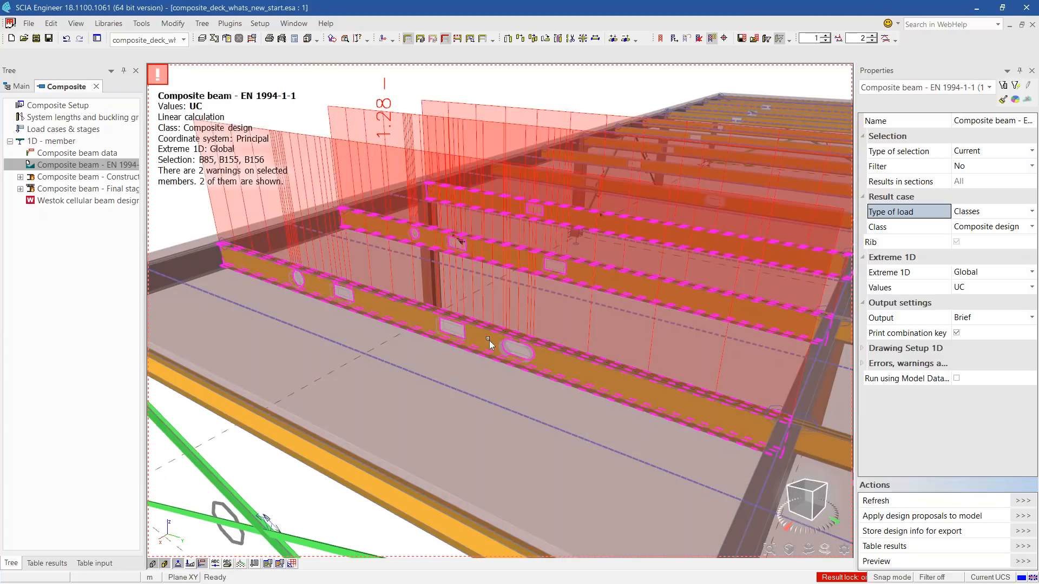
scroll(465, 336, down, 5)
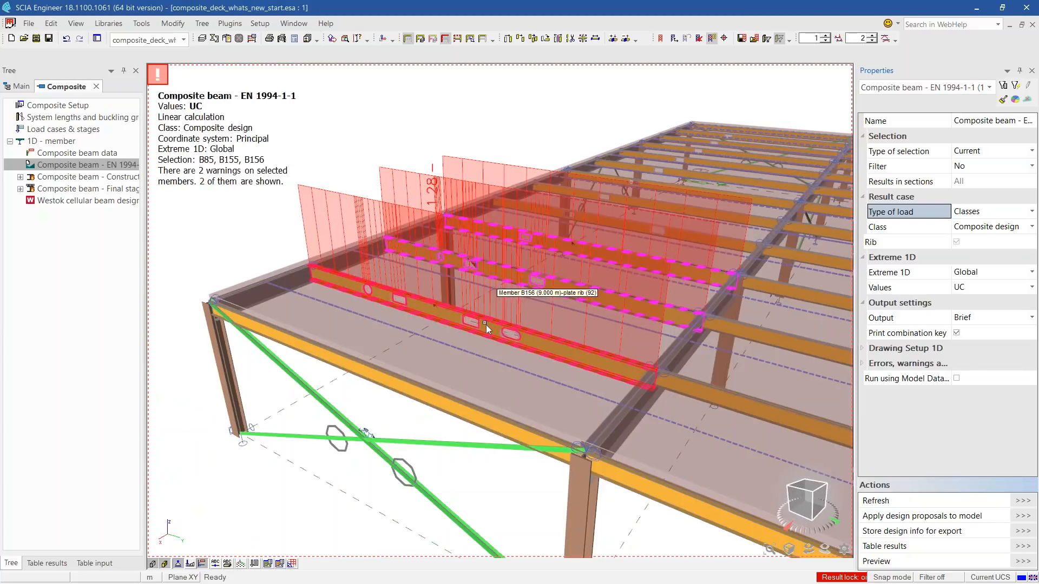
scroll(468, 339, up, 4)
middle_drag(469, 345, 471, 406)
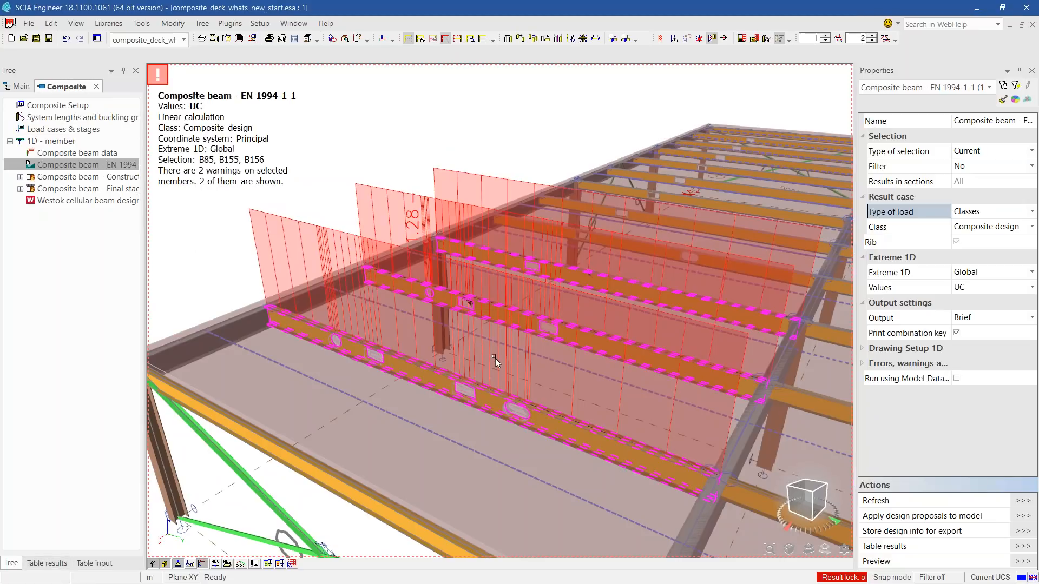
Step: Show the check's table results in a widened pane and list one extreme per beam by setting Extreme 1D to Member
click(47, 563)
click(10, 88)
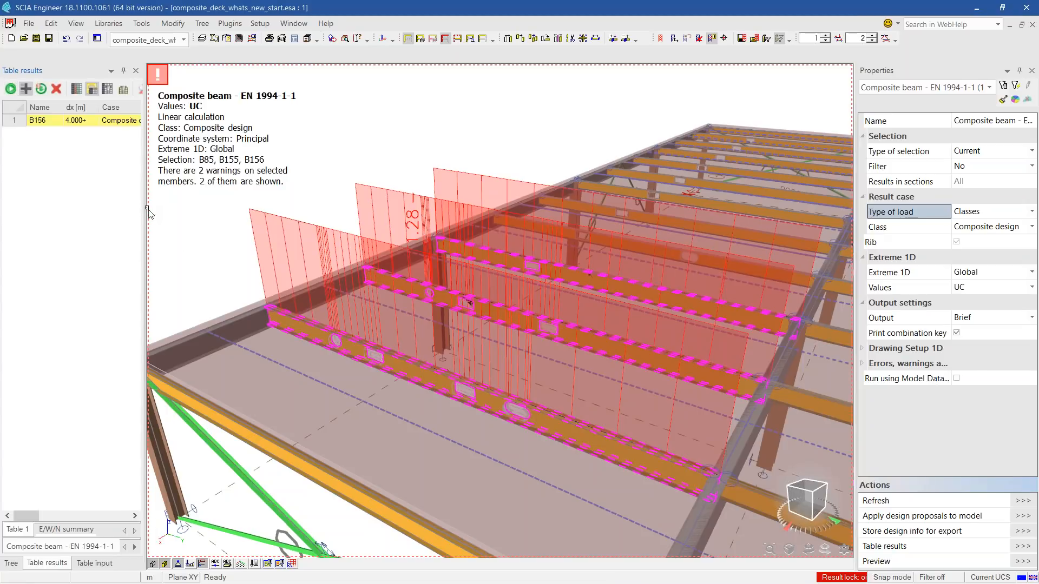
drag(143, 211, 303, 211)
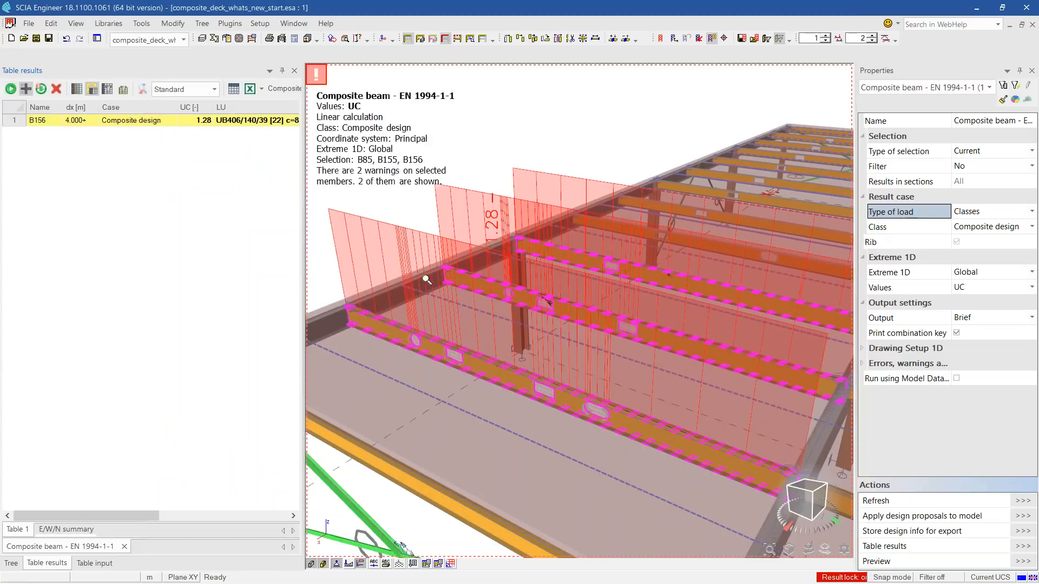
click(973, 279)
click(968, 315)
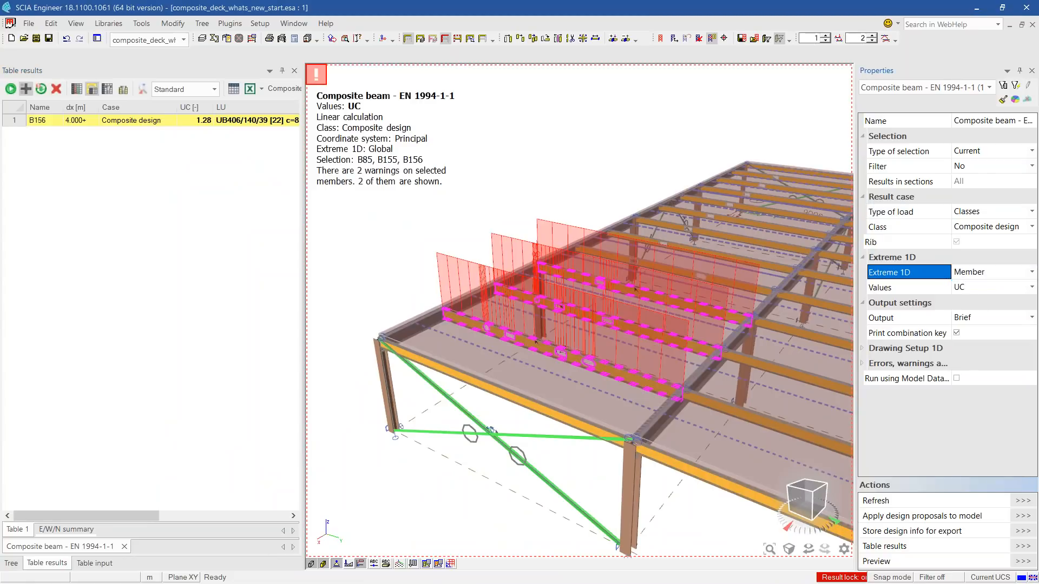
click(1023, 501)
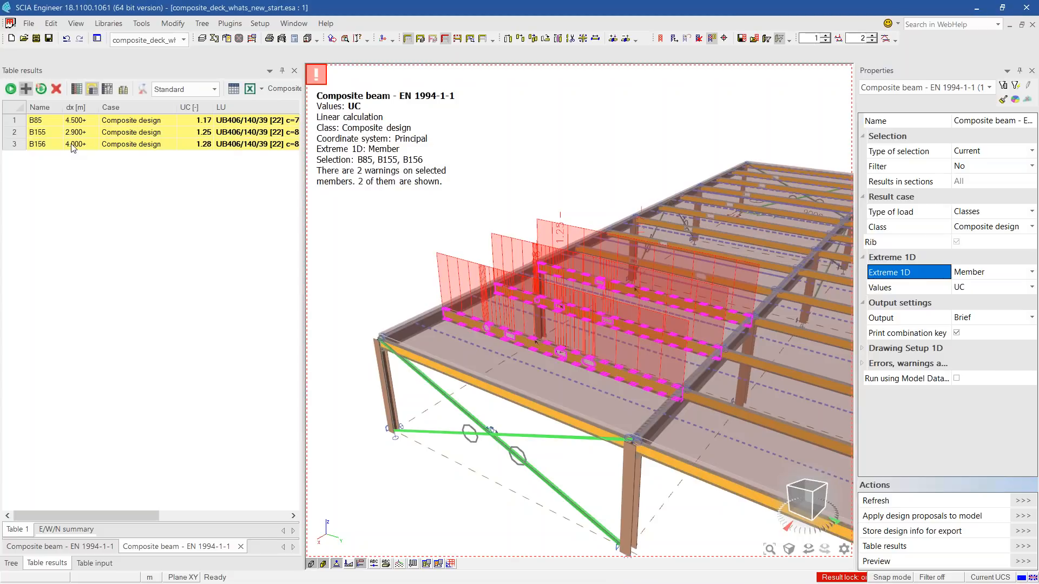
Step: Open the report preview for beam B156 and examine its openings, web posts and practical geometric limits alongside the model
click(49, 144)
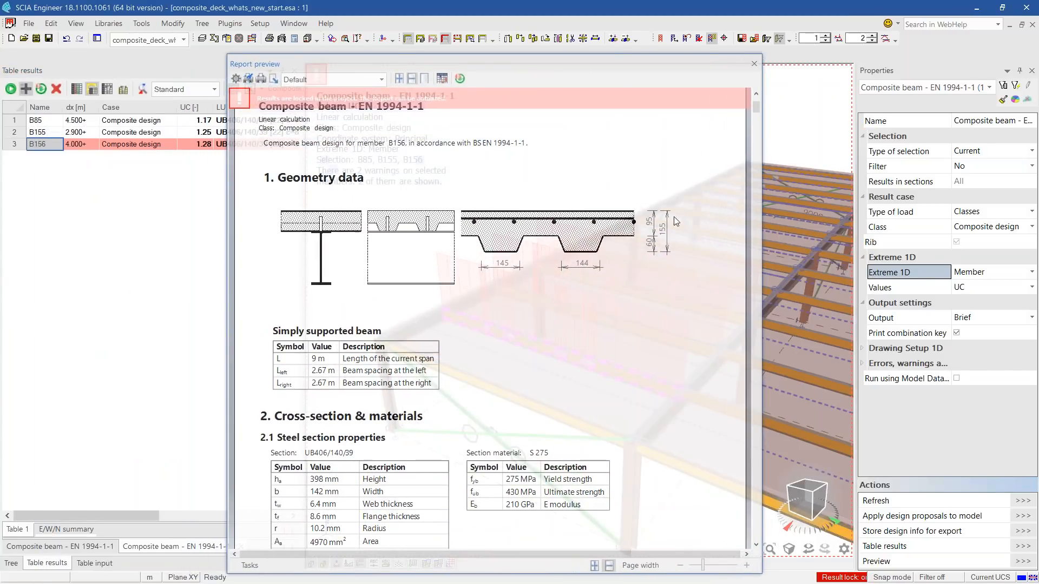
scroll(668, 288, down, 6)
scroll(668, 288, up, 3)
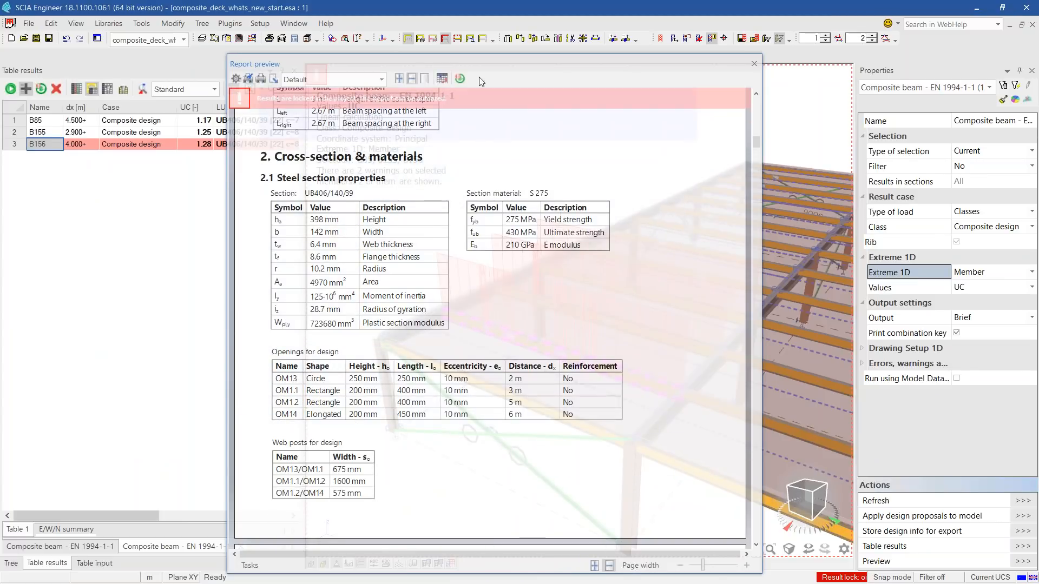
drag(474, 66, 746, 83)
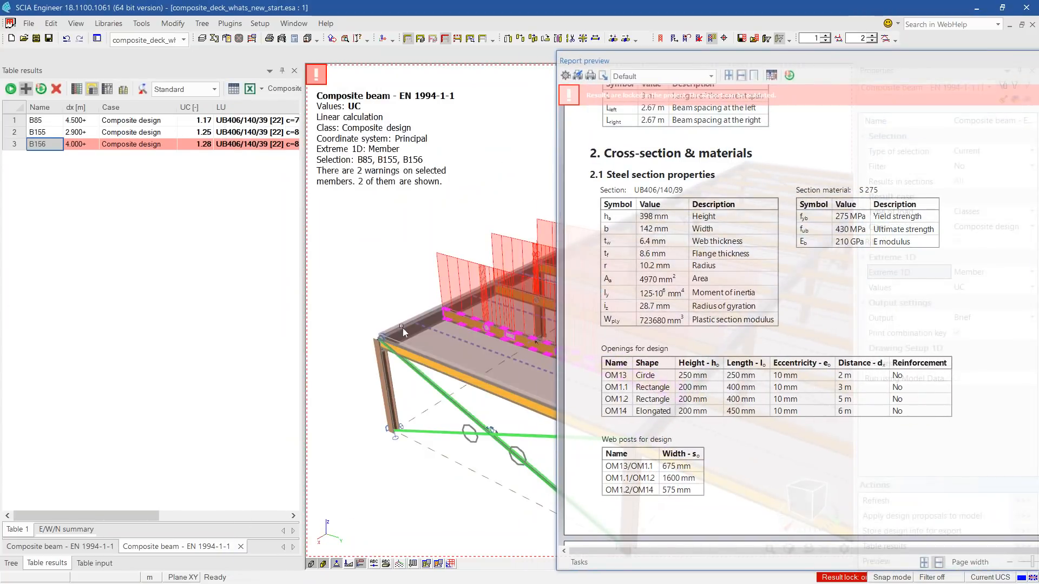
middle_drag(362, 266, 330, 270)
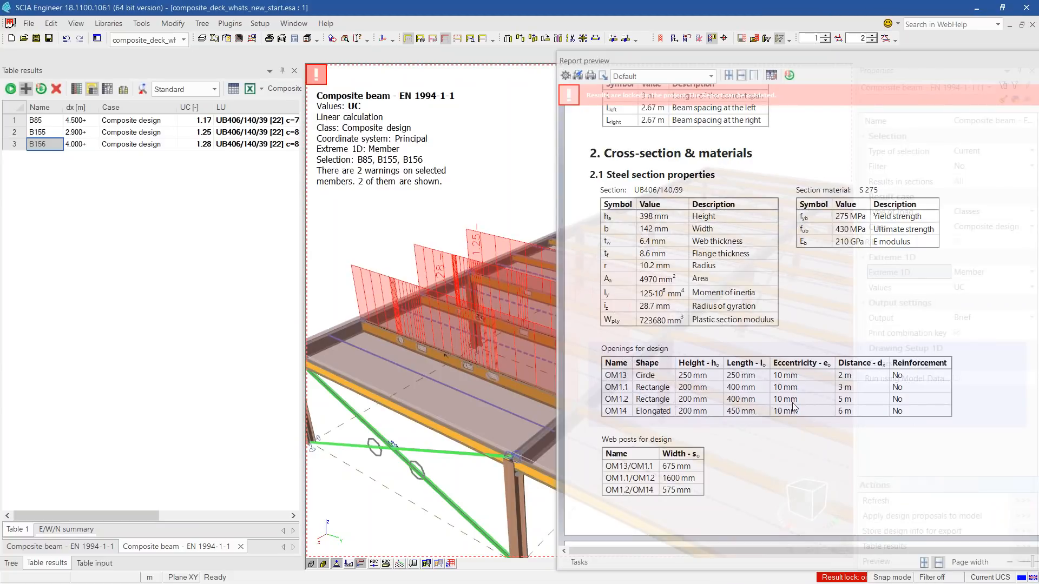
scroll(800, 447, down, 2)
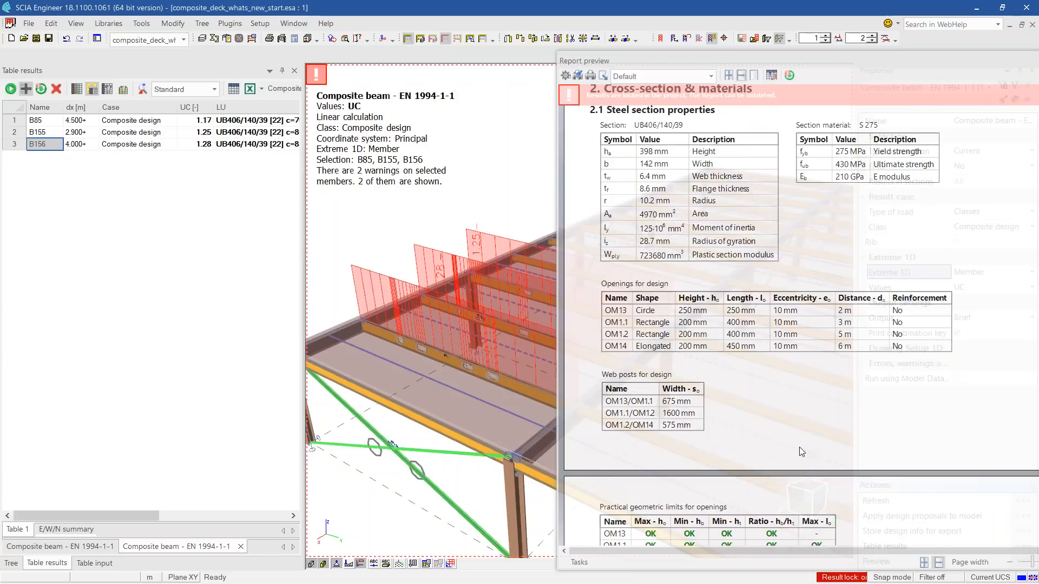
scroll(800, 447, down, 2)
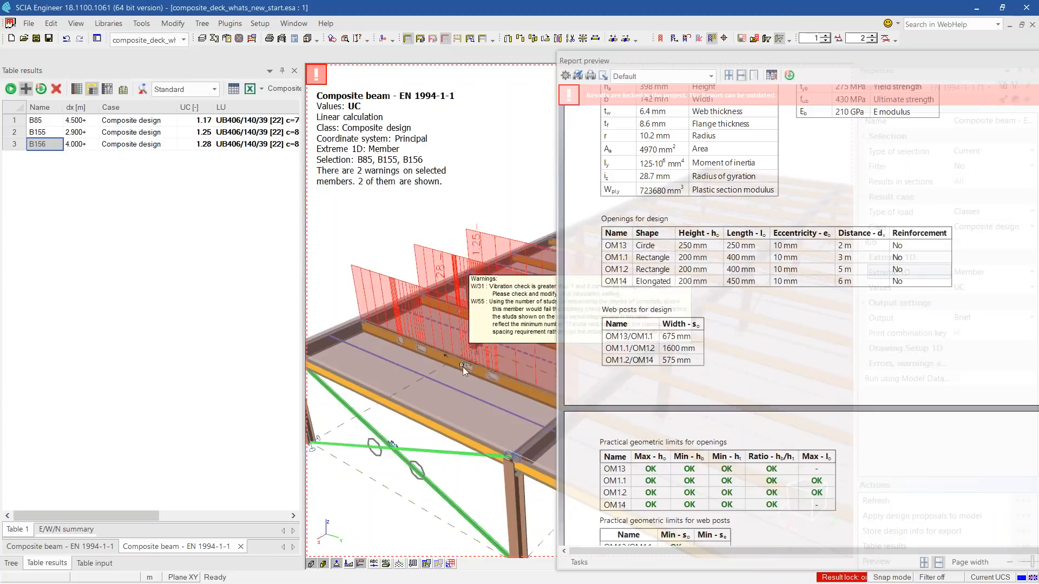
scroll(637, 355, down, 4)
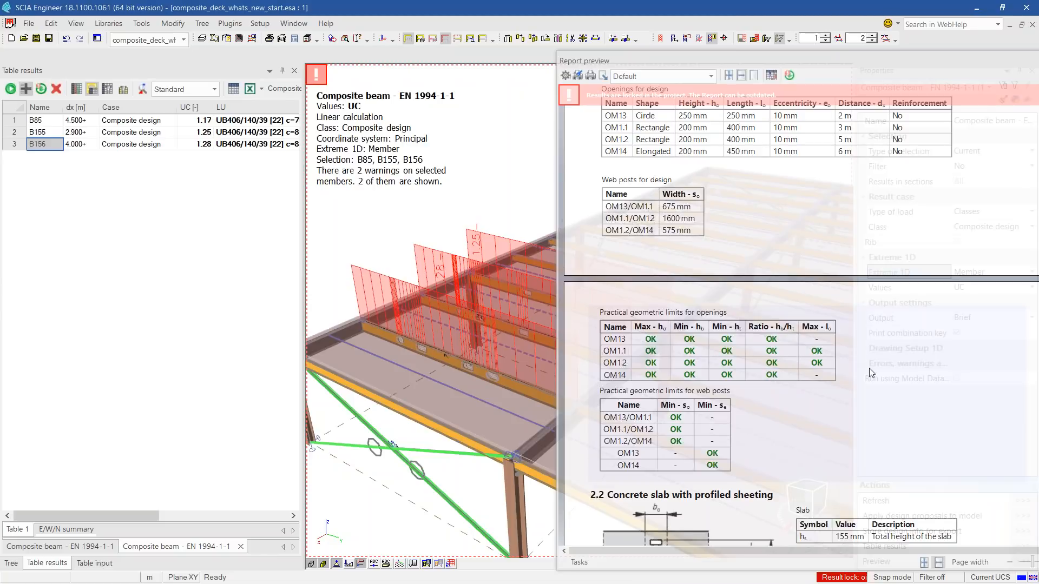
scroll(704, 351, down, 3)
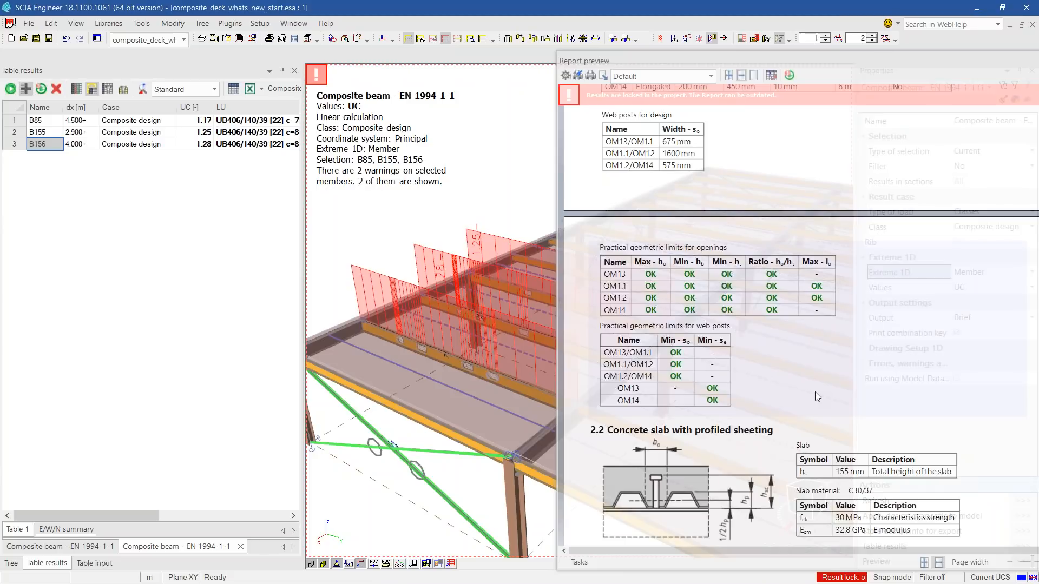
Step: Examine the report's construction and final stage checks, including those of the extreme opening and extreme web-post
scroll(815, 392, down, 15)
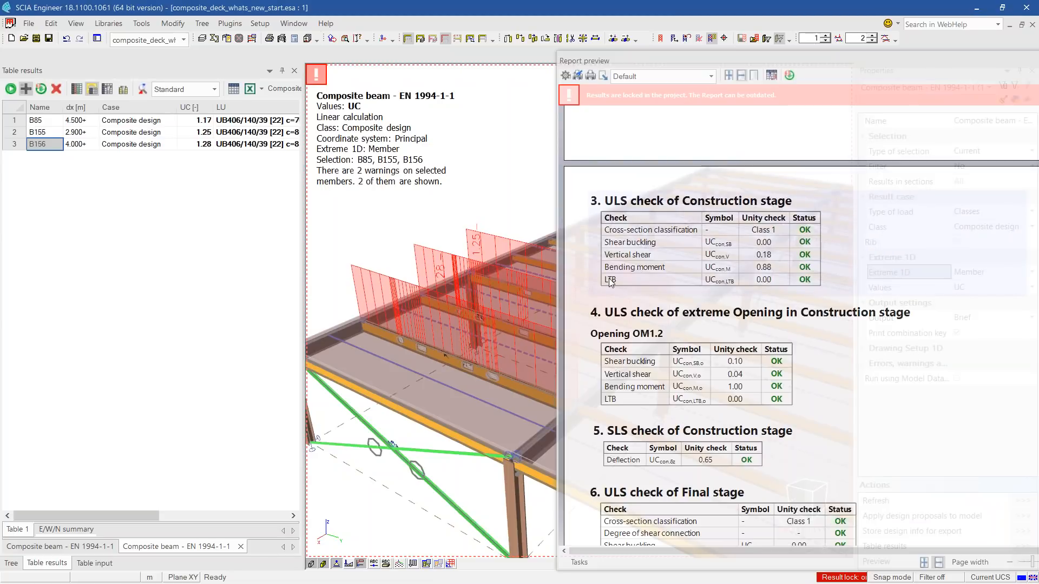
scroll(610, 283, down, 1)
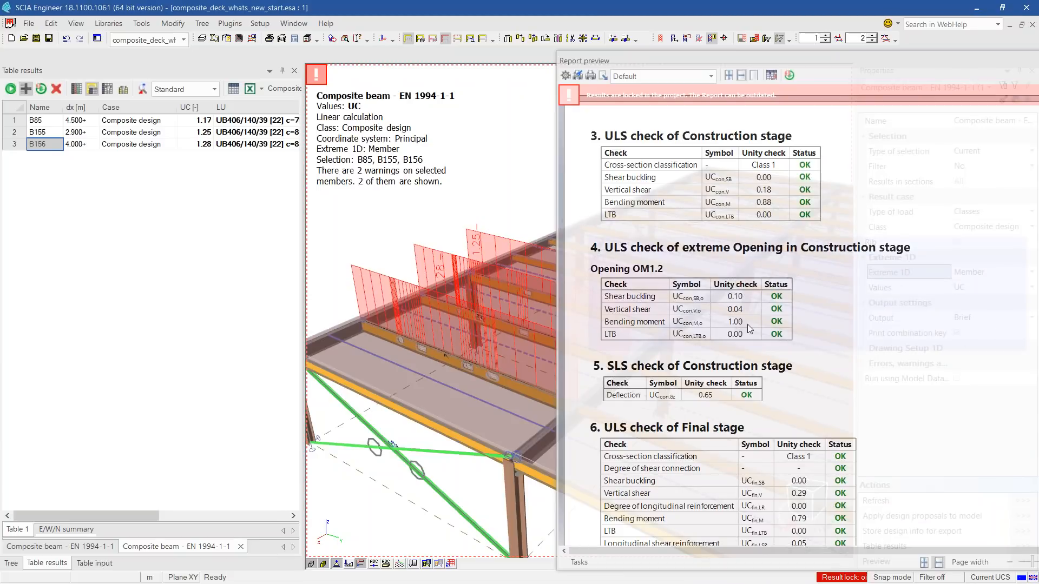
scroll(931, 355, down, 1)
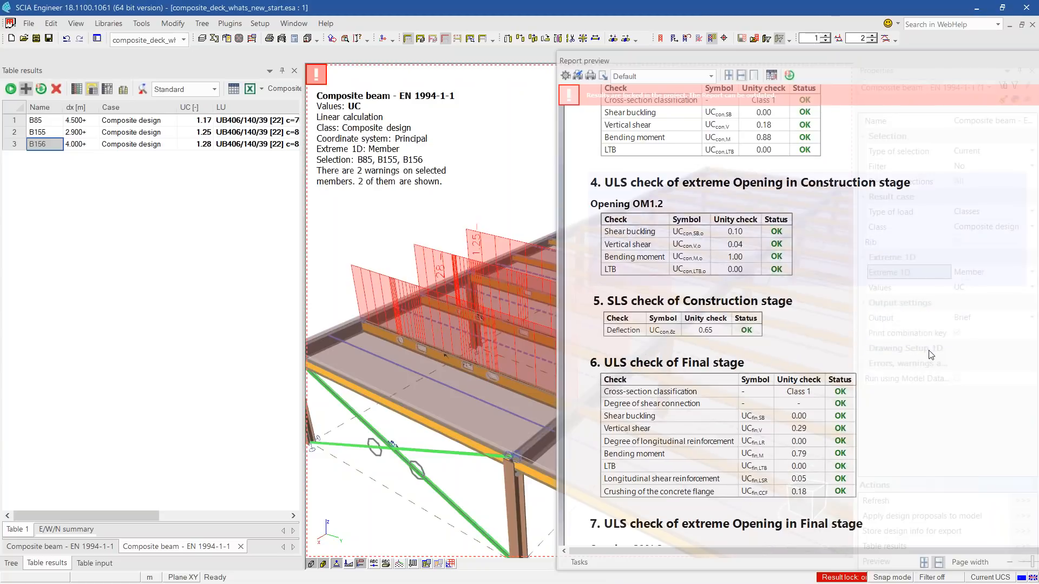
scroll(931, 354, down, 2)
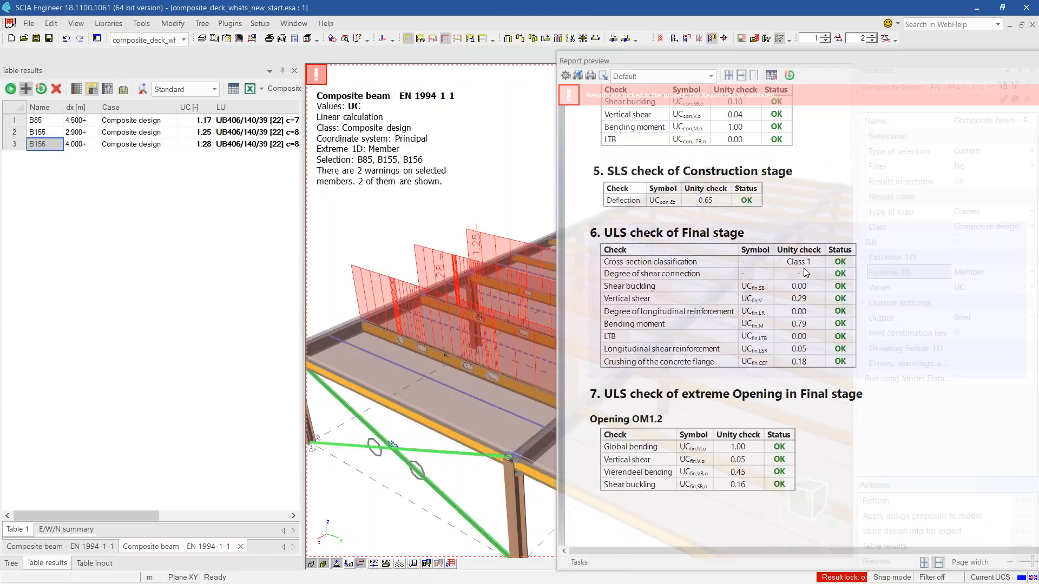
scroll(891, 337, down, 1)
scroll(891, 337, down, 3)
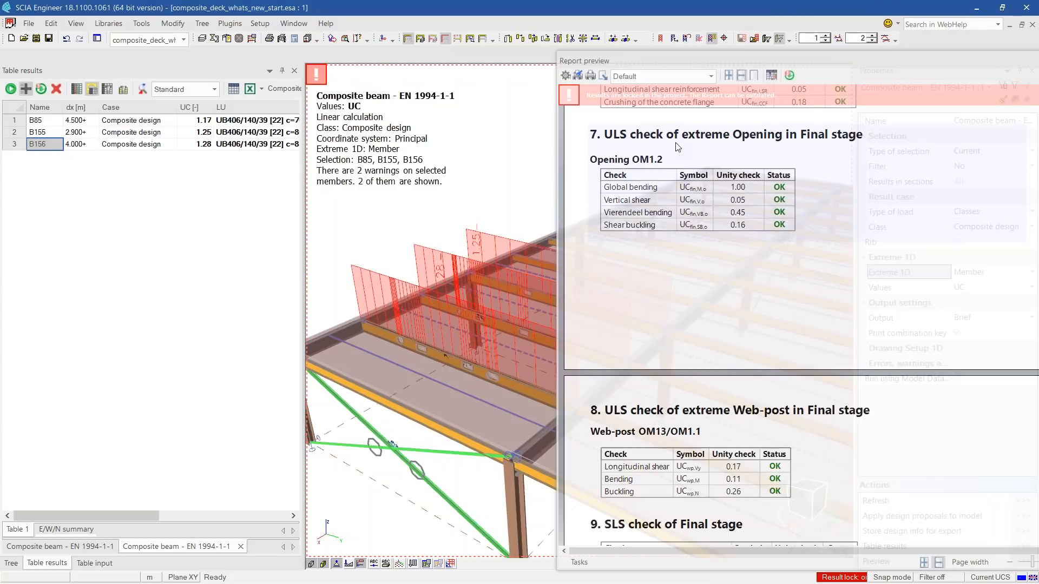
Step: Move the report preview clear of the check properties and set the check's output to Standard
drag(762, 60, 461, 76)
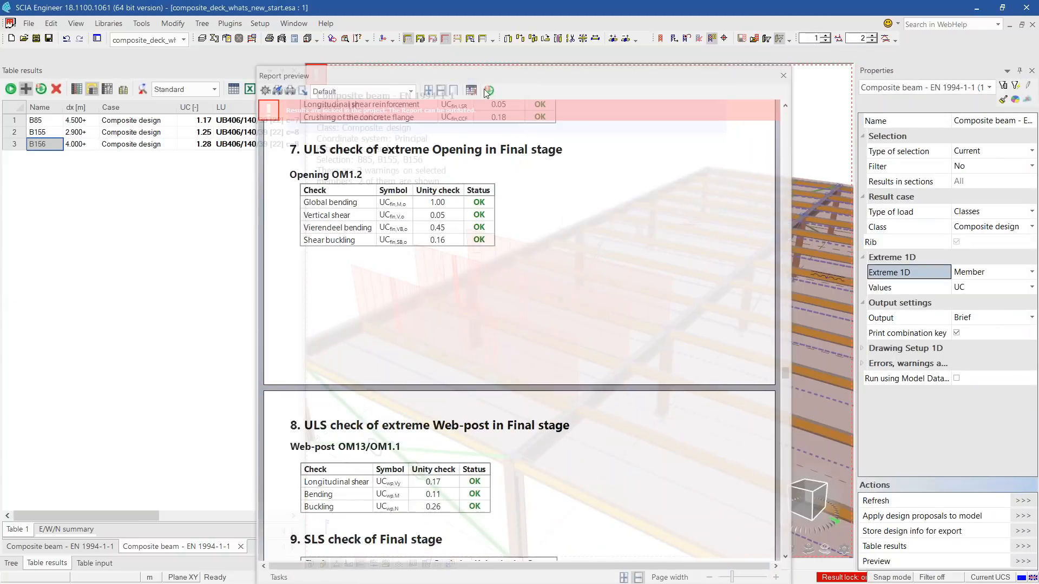
click(989, 319)
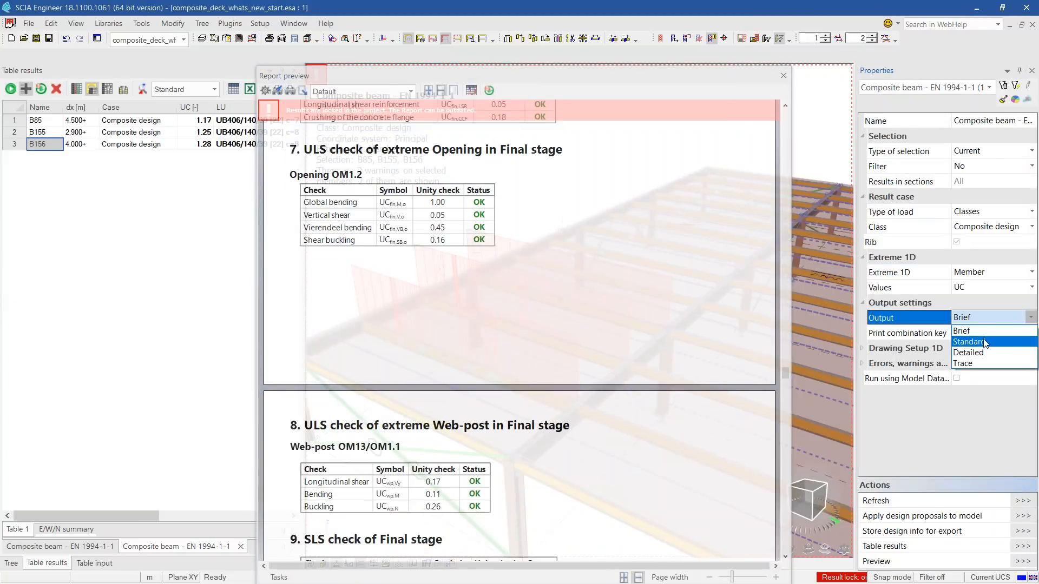
click(974, 332)
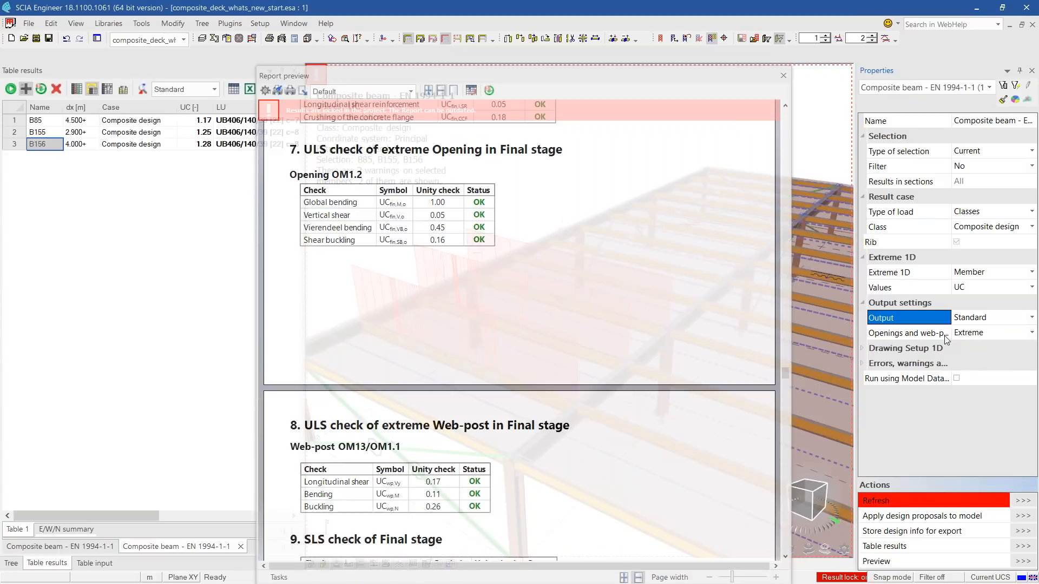
Step: Review the output options for openings and web-posts, keep Extreme, and move the report preview aside to uncover the beams
click(972, 333)
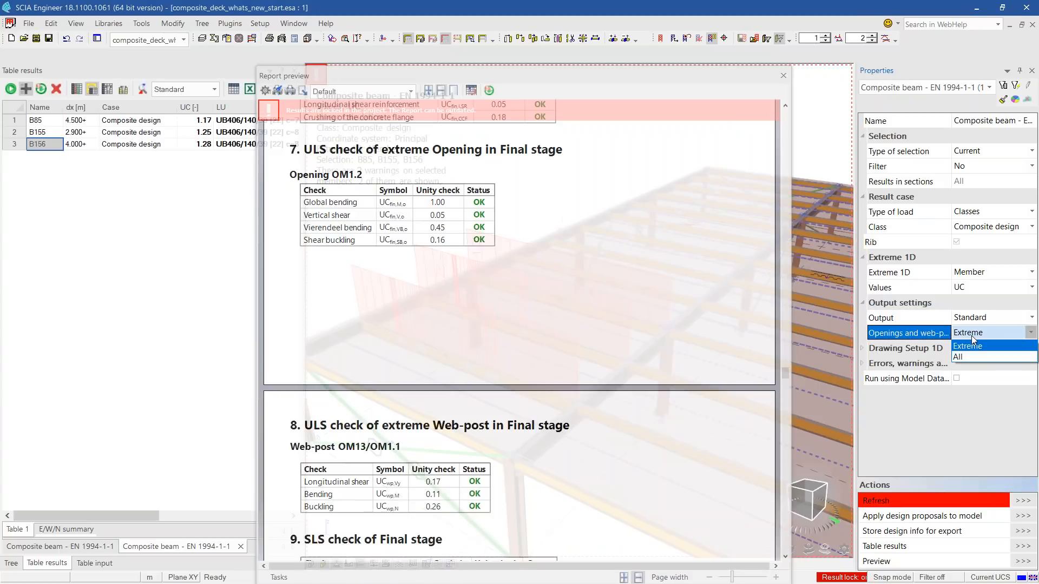
click(972, 336)
drag(575, 73, 840, 74)
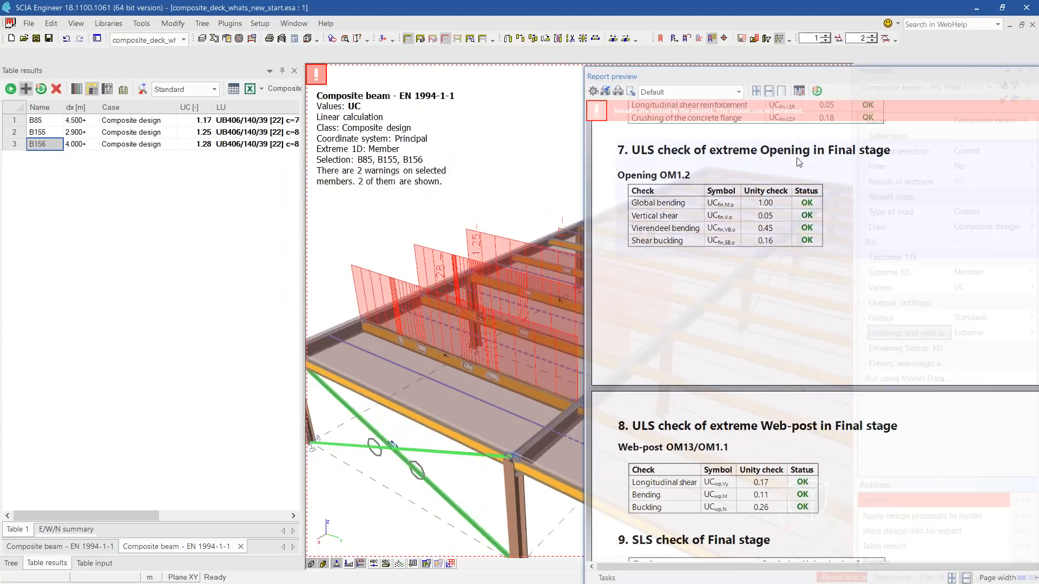
Step: Examine the report's final-stage web-post and SLS checks and its detailing checks for beam B156
scroll(771, 336, down, 1)
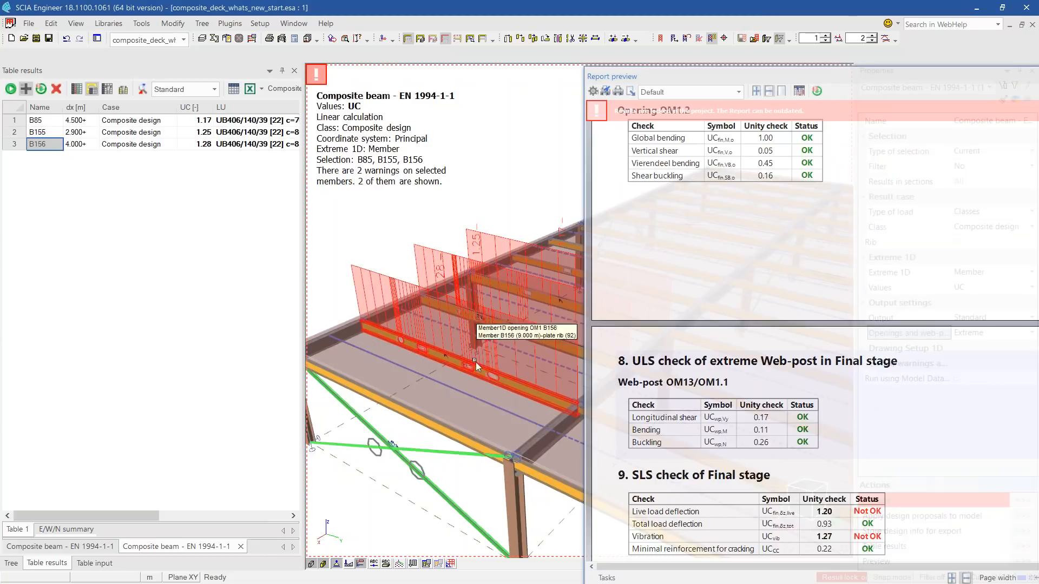
scroll(810, 406, down, 2)
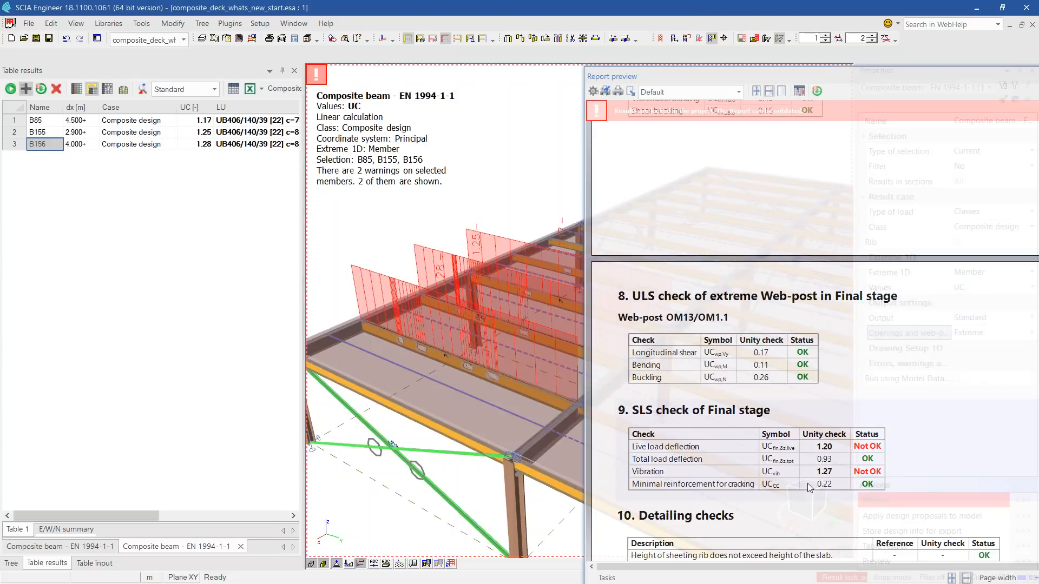
drag(885, 69, 731, 41)
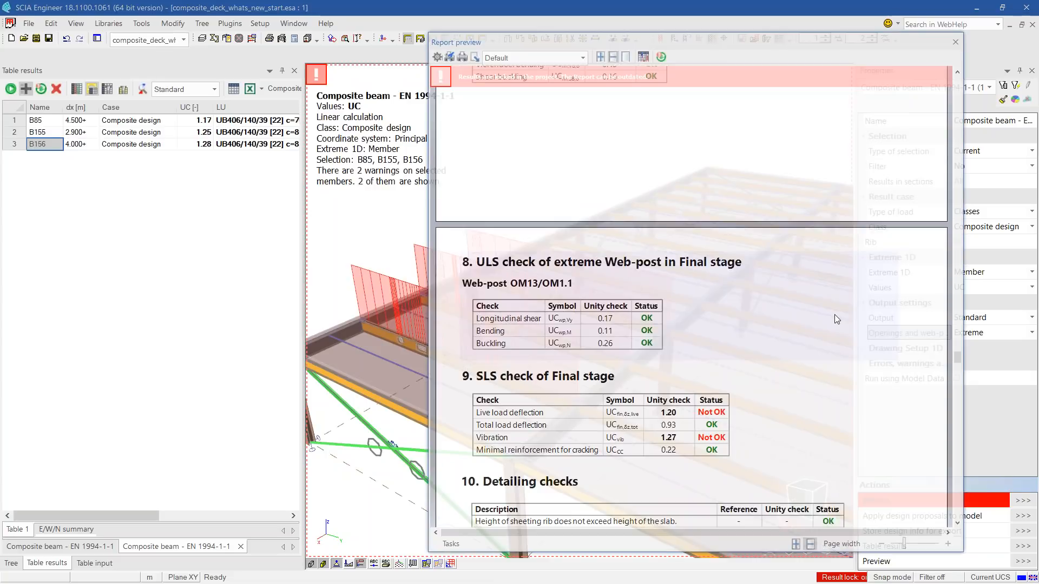
scroll(834, 314, down, 5)
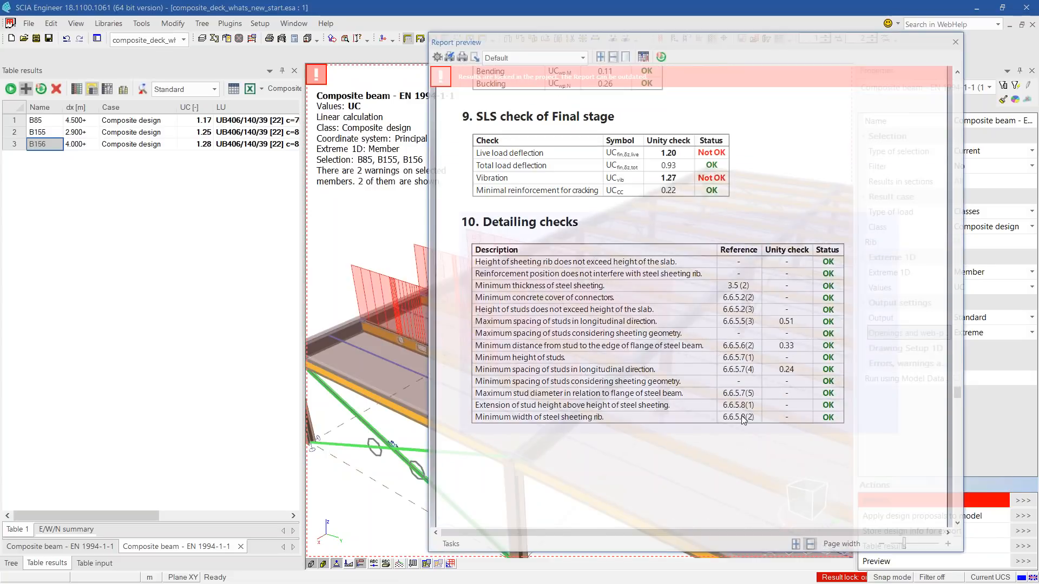
scroll(741, 416, down, 8)
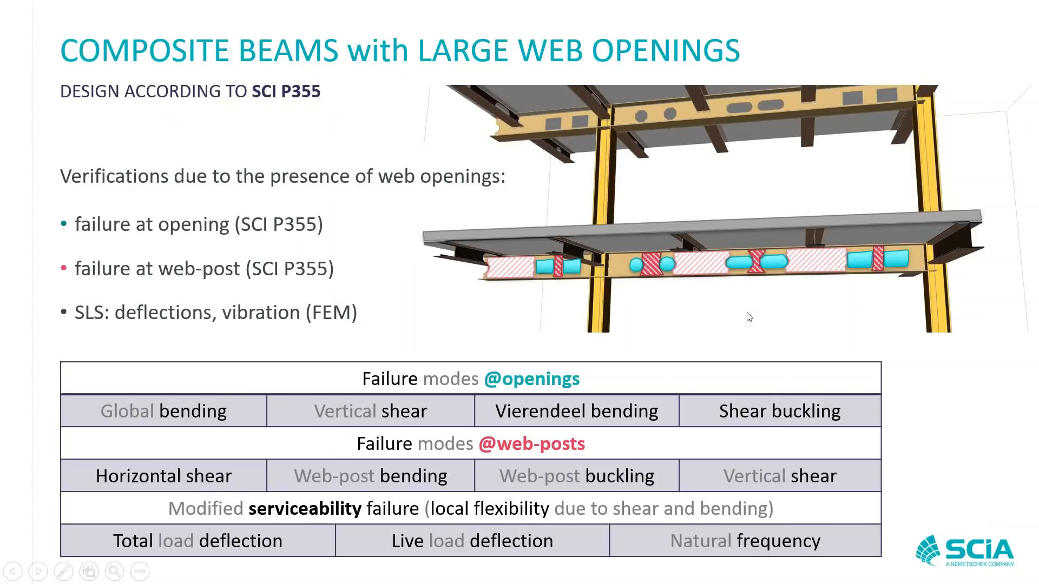
click(802, 344)
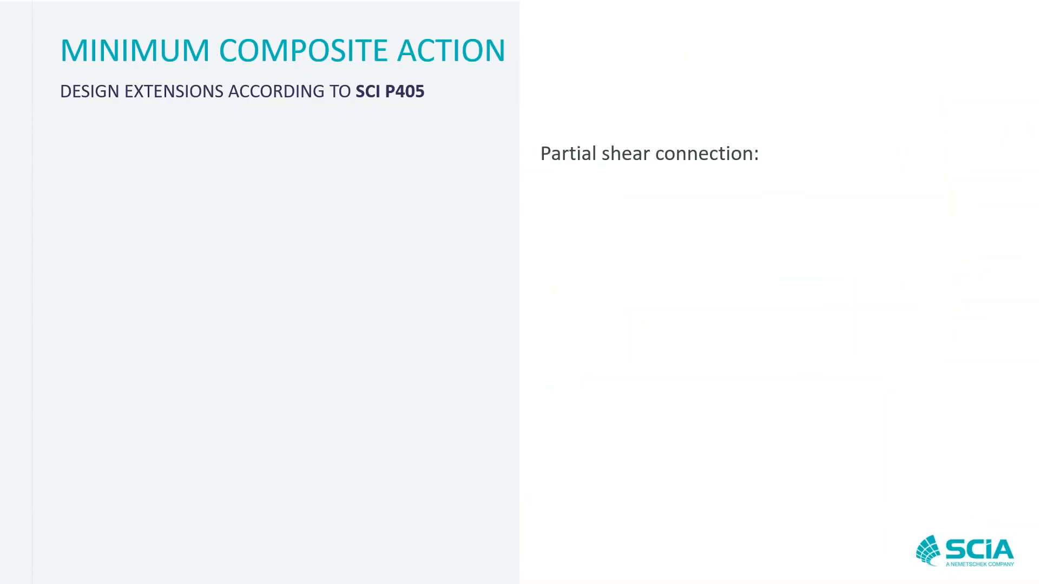
key(Right)
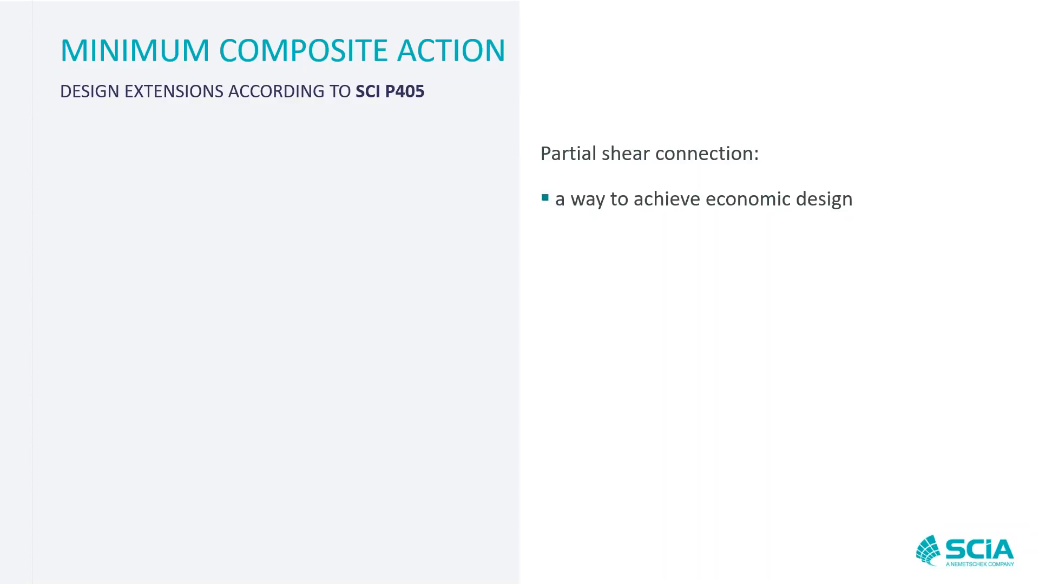
key(Right)
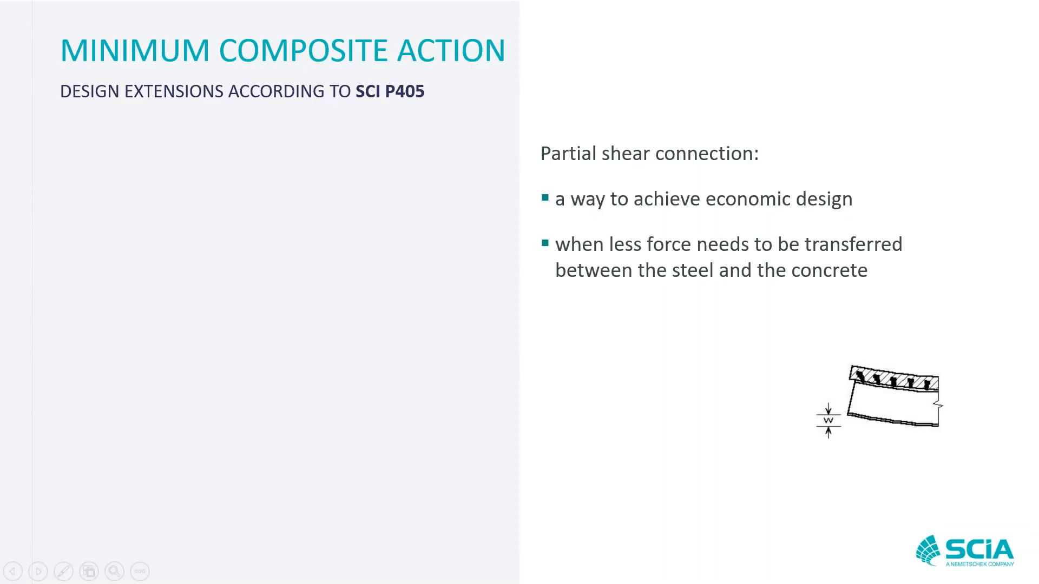
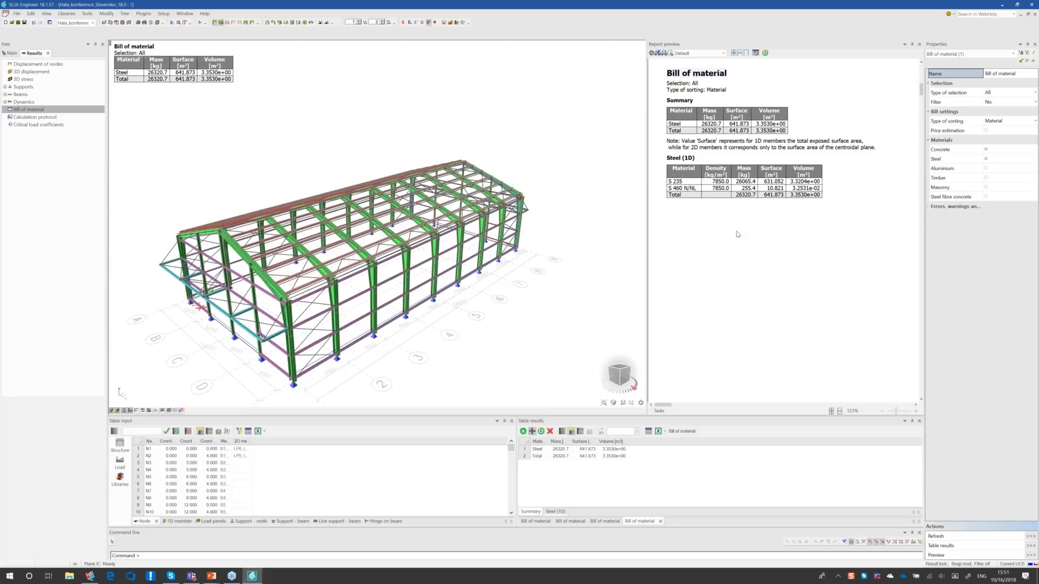
Step: Sort the steel hall's bill of material by Member (1D), refresh it, and widen the report preview
click(699, 135)
click(704, 187)
click(1001, 121)
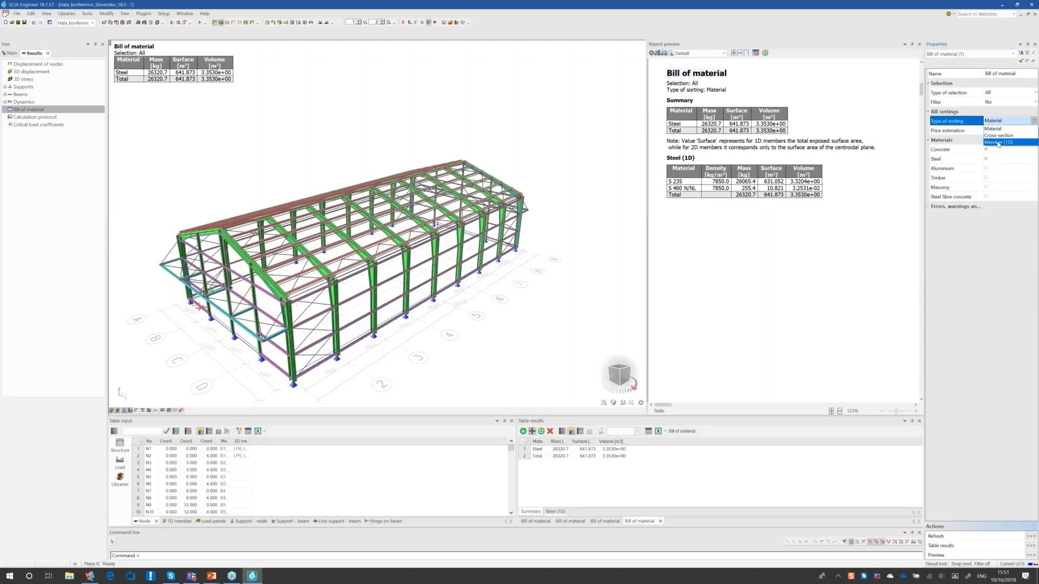
click(998, 143)
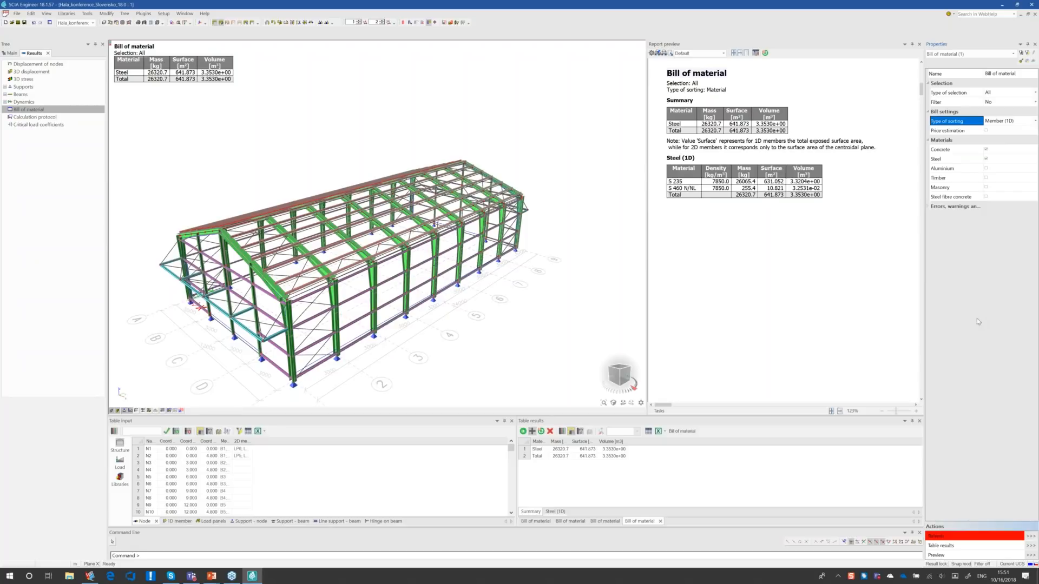
click(1032, 540)
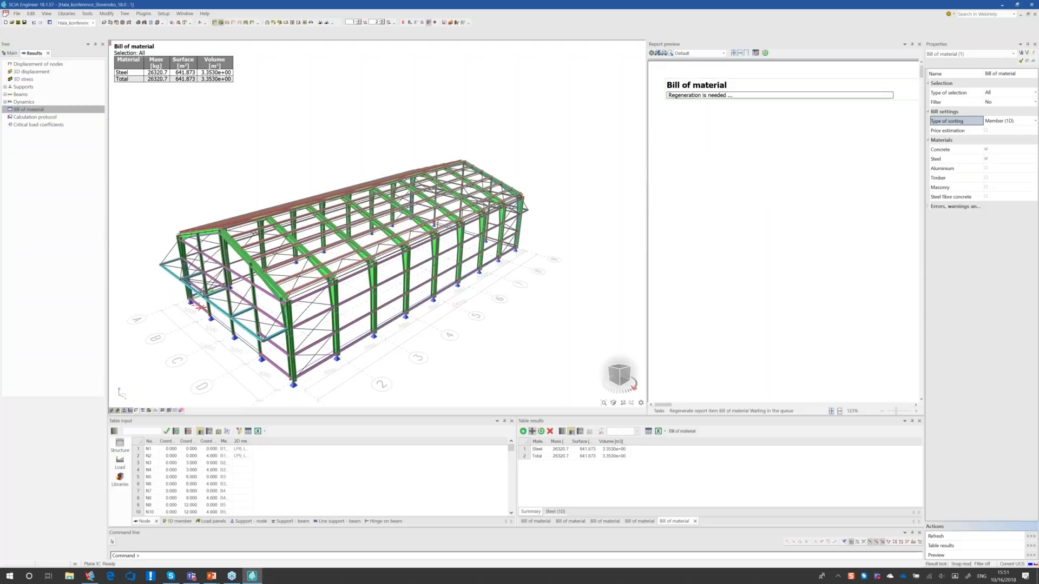
drag(644, 302, 577, 299)
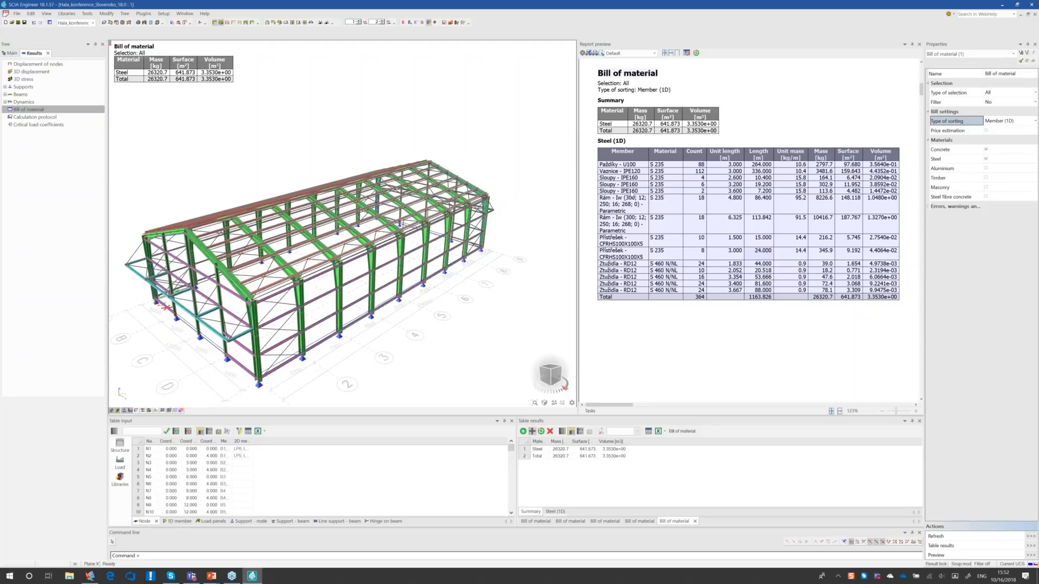
Step: Switch to the DemoTekla project and refresh its bill of material sorted by cross-section
click(93, 23)
click(81, 39)
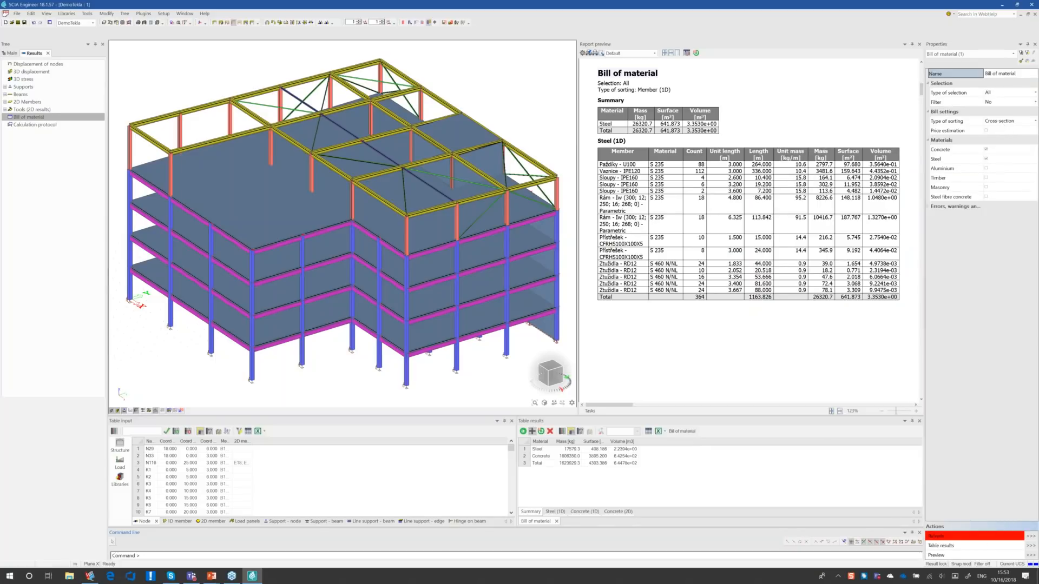
click(1031, 536)
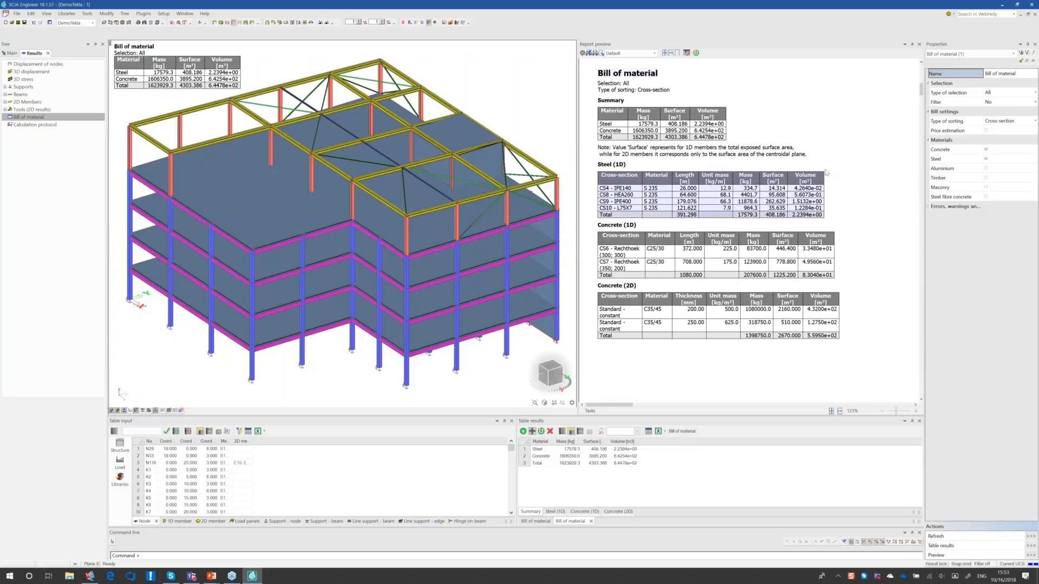
Step: Enable price estimation with unit prices of 15 €/kg for concrete and 20 €/kg for steel, and refresh the bill of material
click(987, 132)
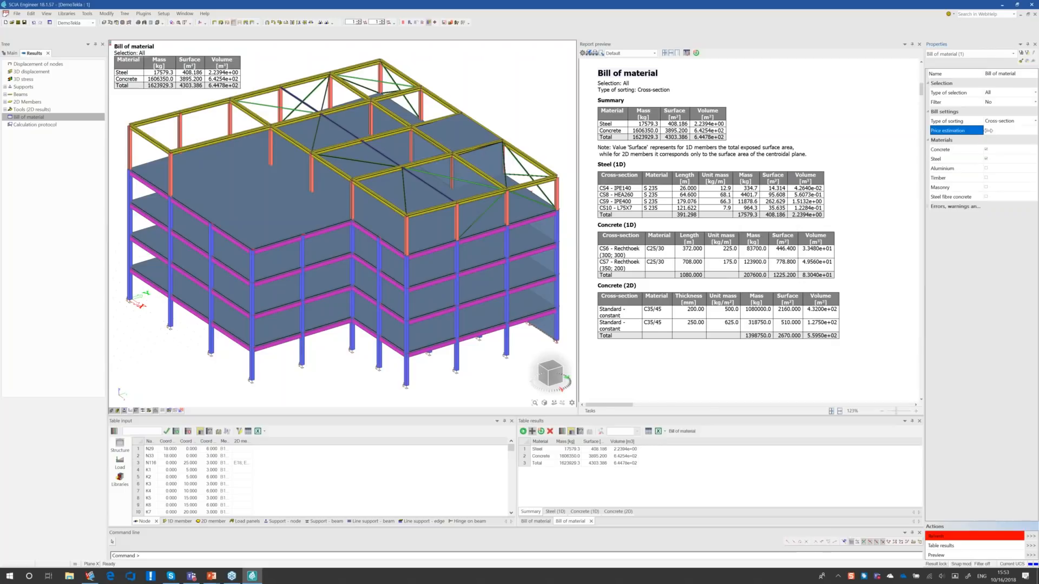
click(987, 130)
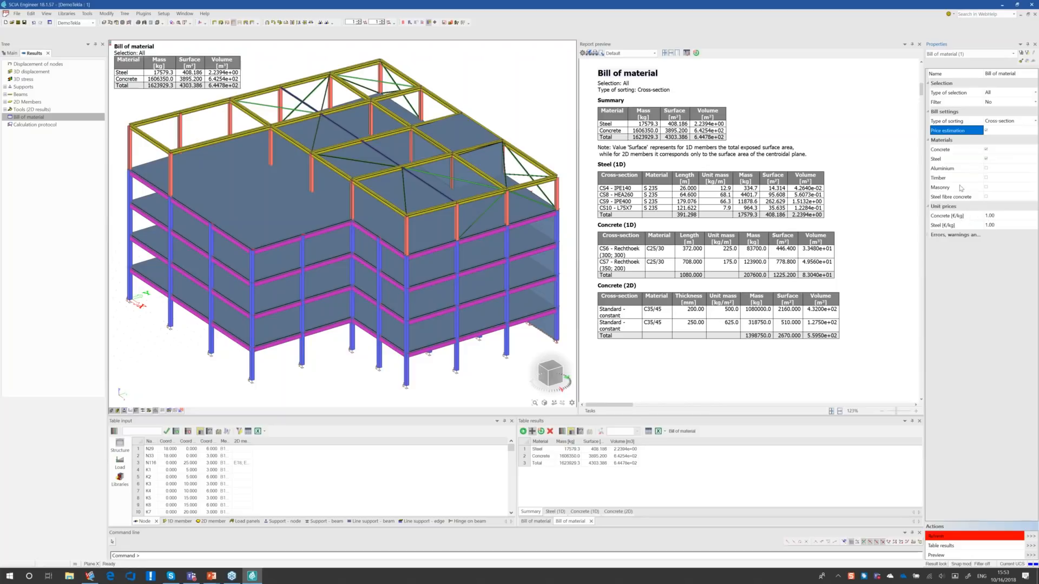
click(1001, 218)
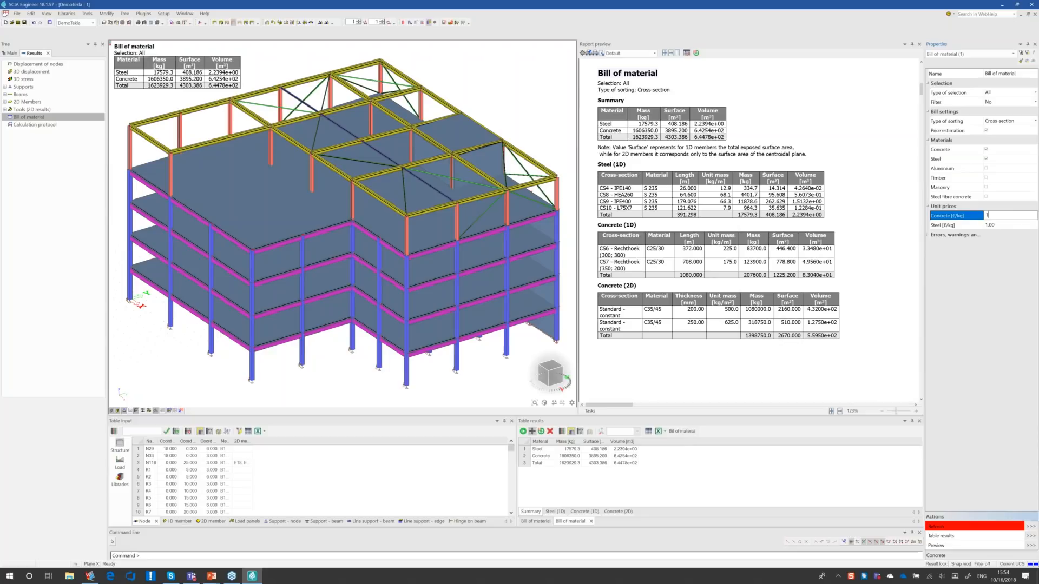
text(15)
click(1003, 225)
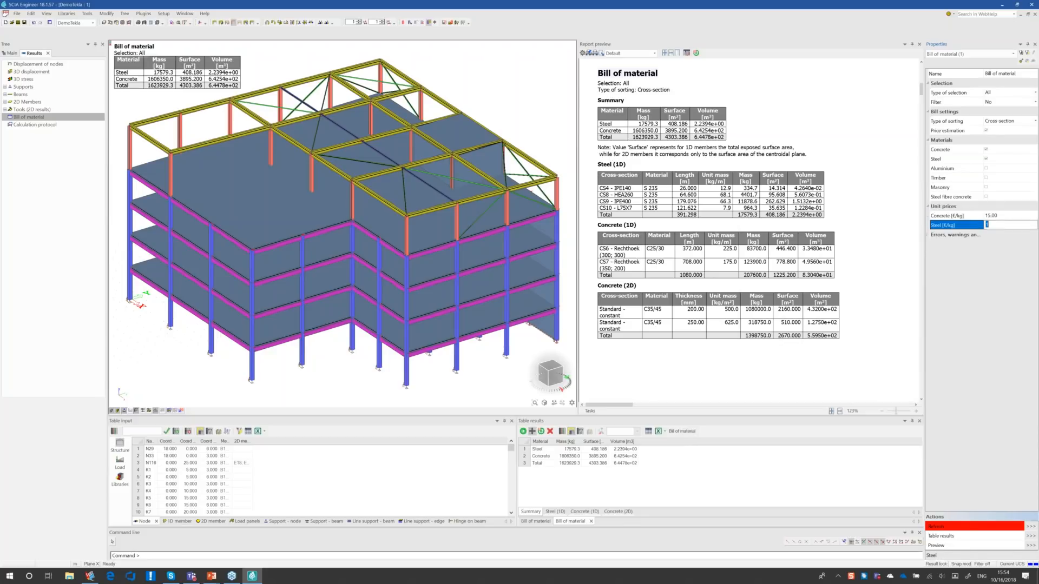
text(20)
click(1029, 528)
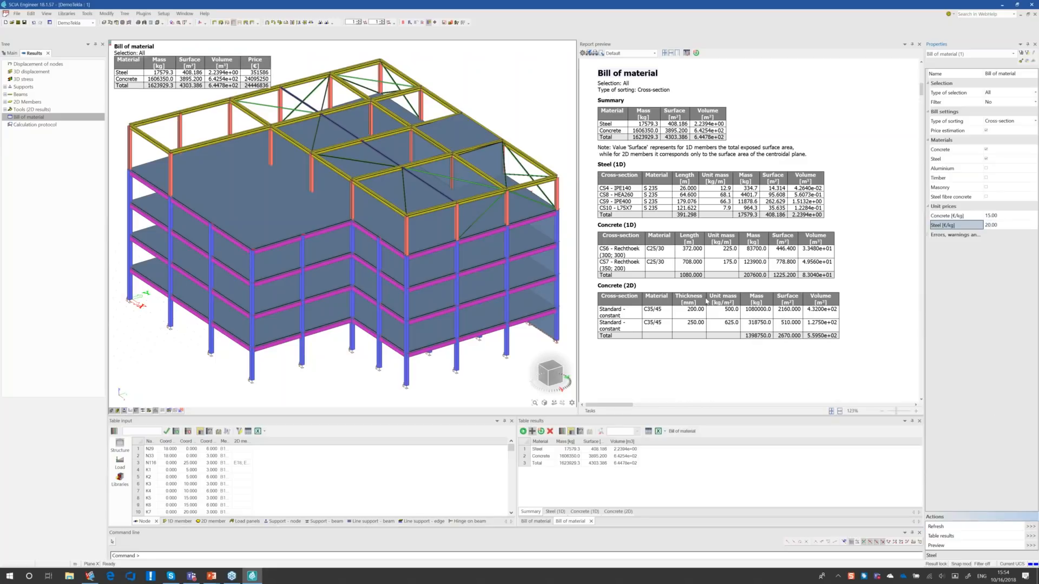
scroll(709, 281, up, 1)
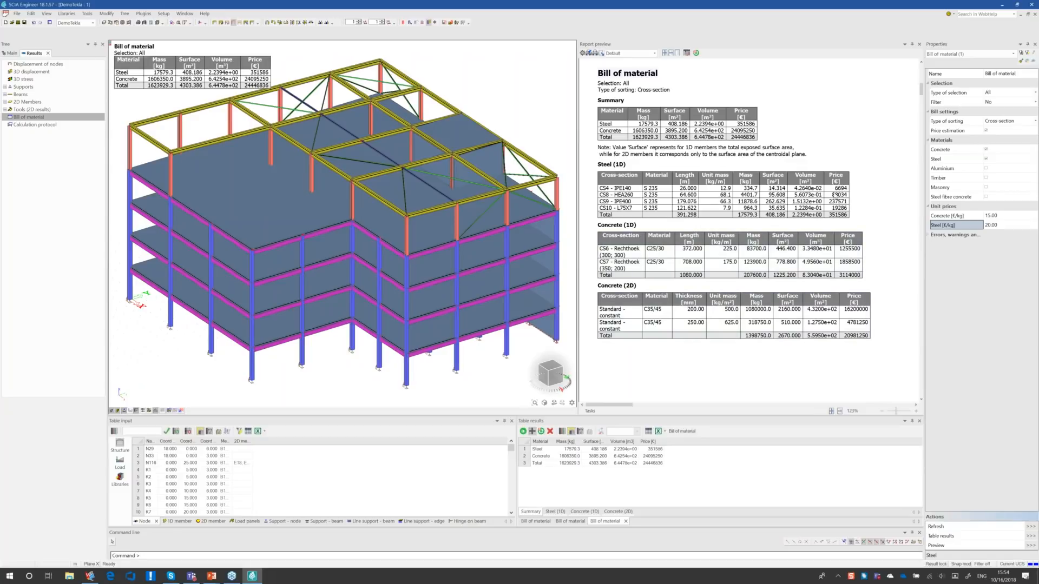
click(838, 195)
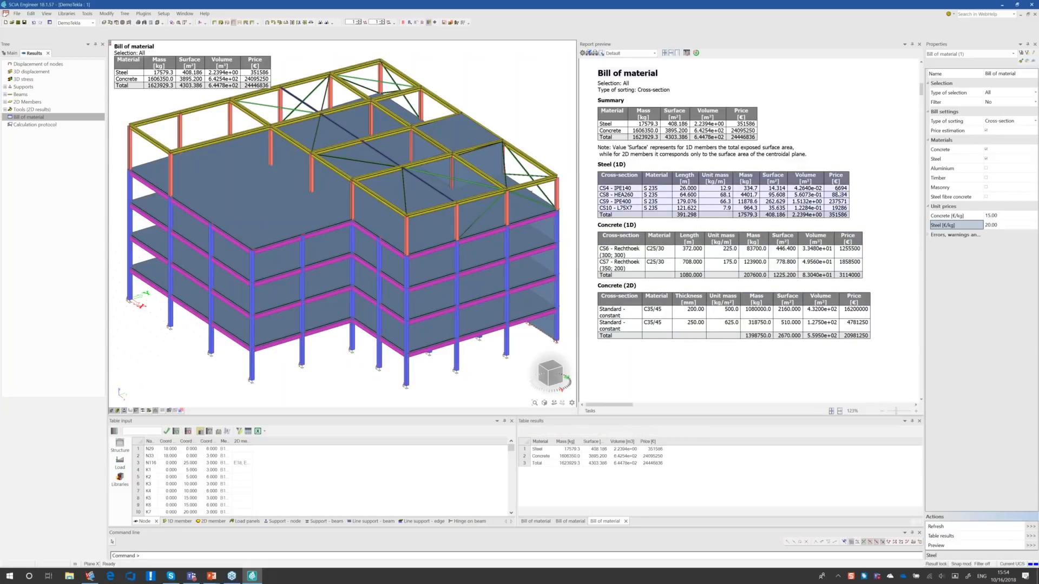